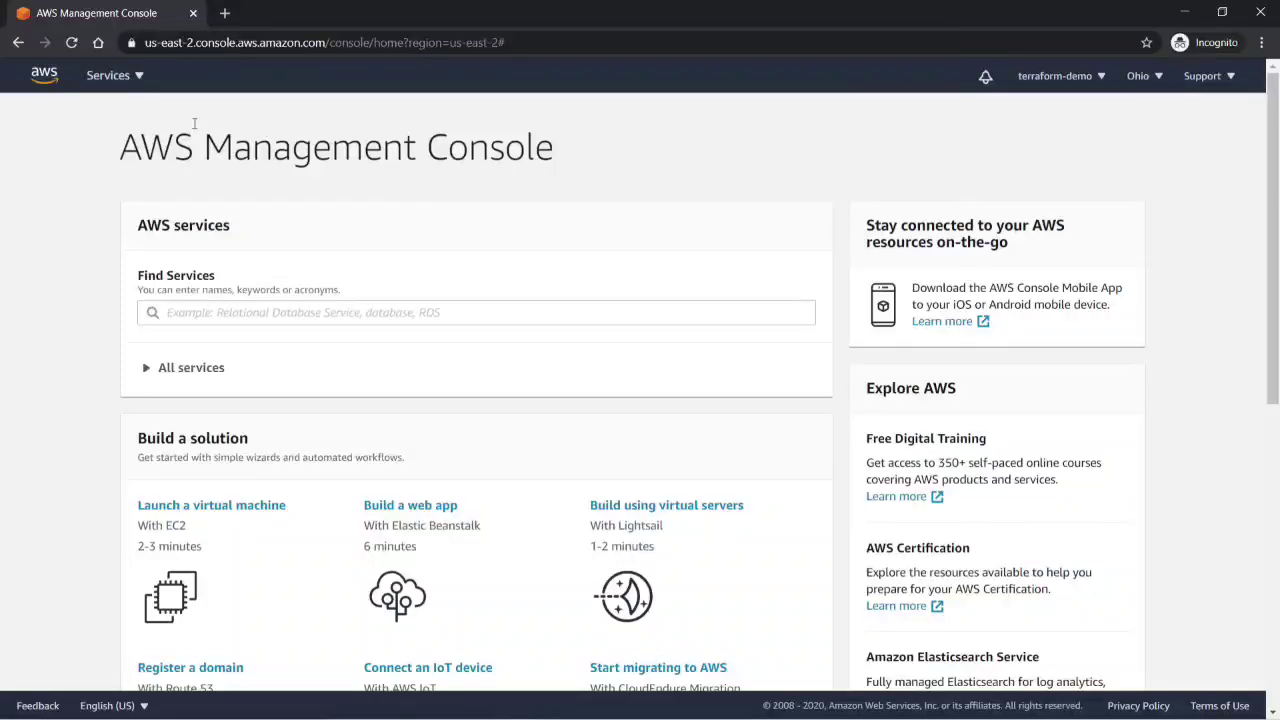
pyautogui.click(137, 82)
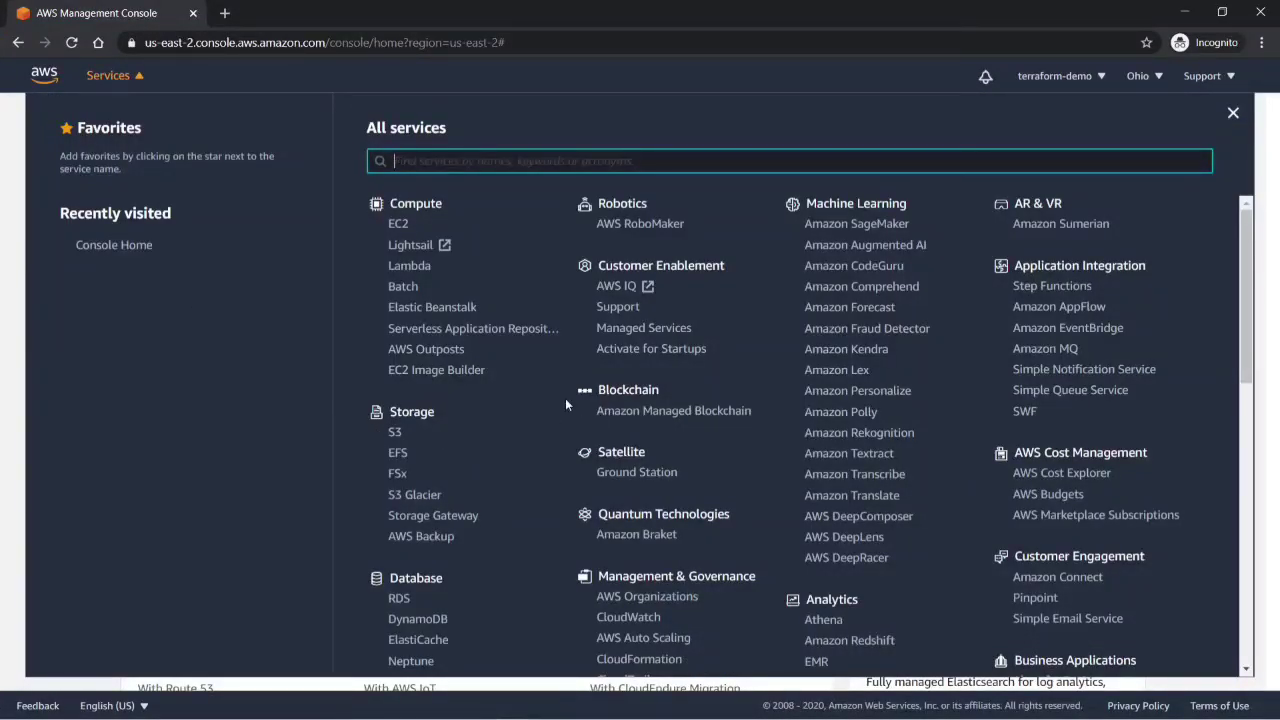
pyautogui.scroll(-6, 564, 398)
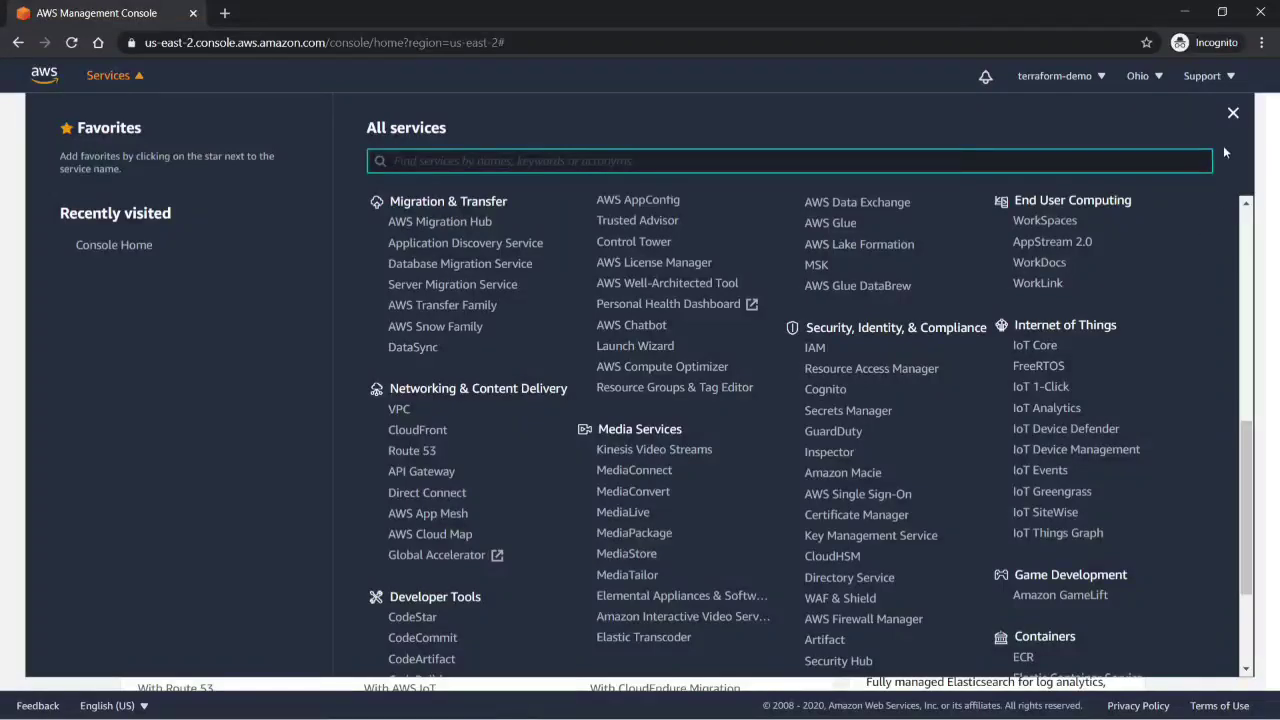
pyautogui.click(1233, 114)
# Step: Search the AWS services for IAM and open the IAM dashboard
pyautogui.click(245, 316)
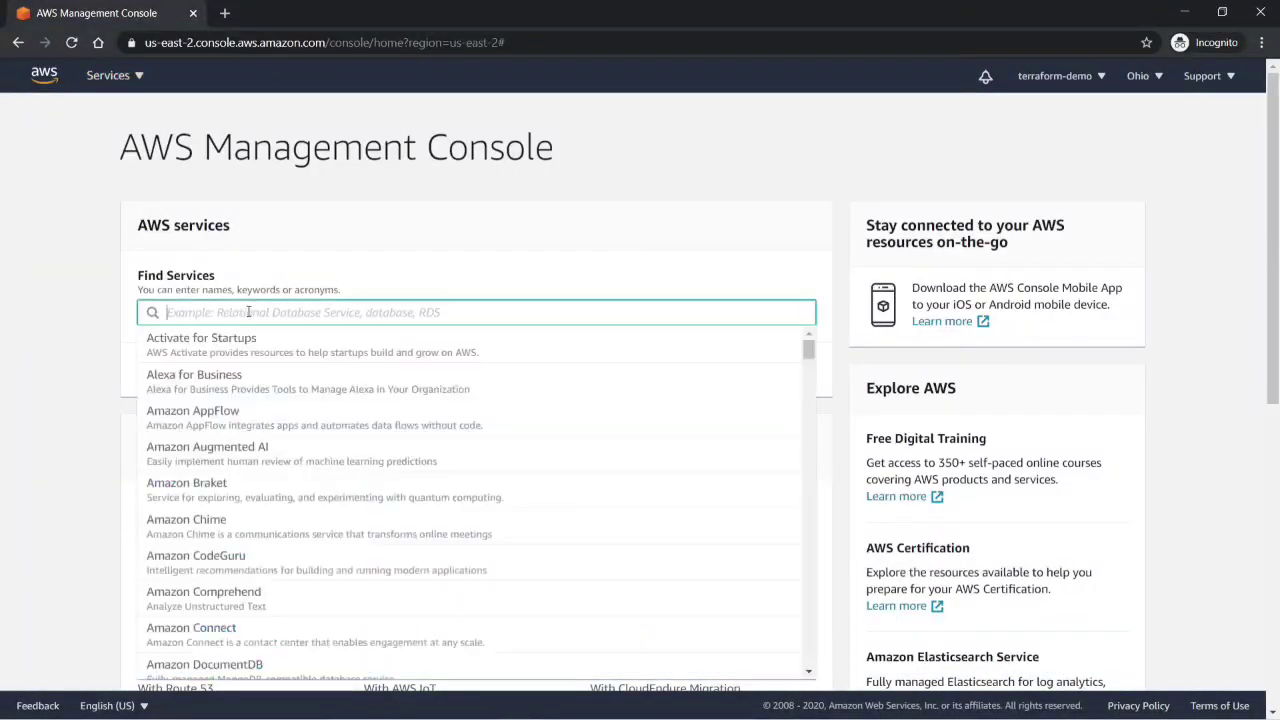
pyautogui.write('IAM')
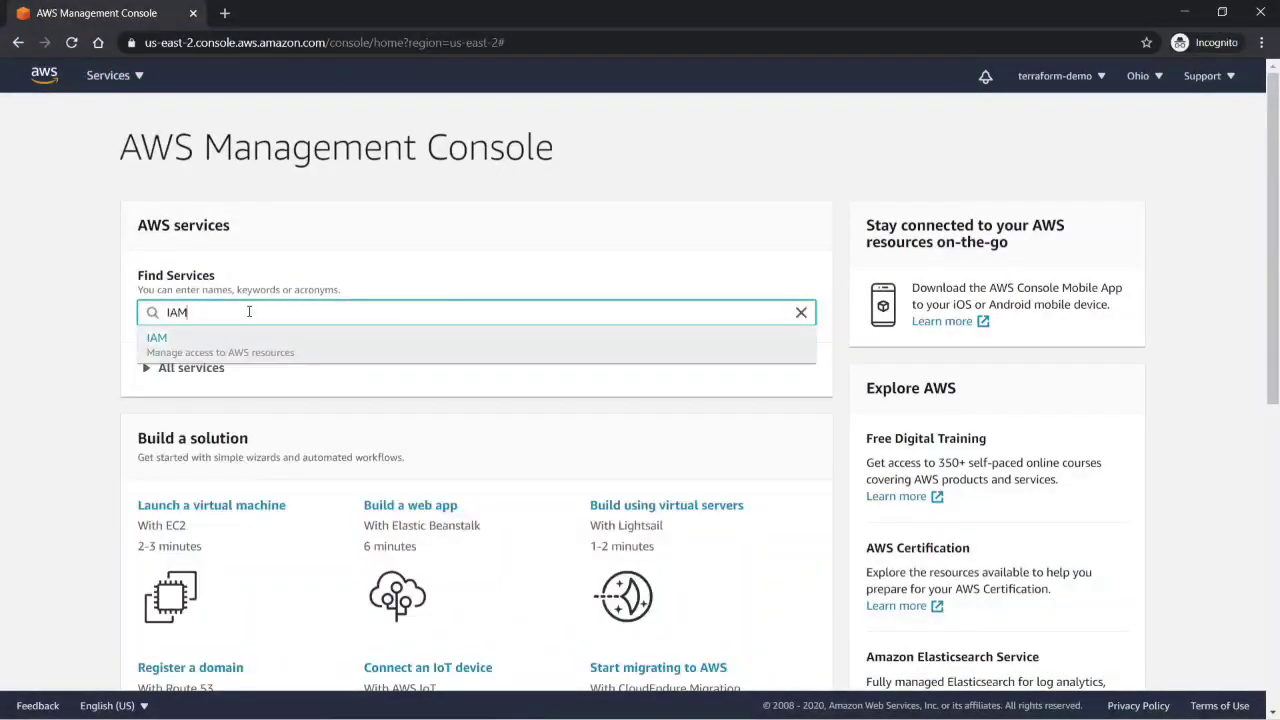
pyautogui.click(220, 345)
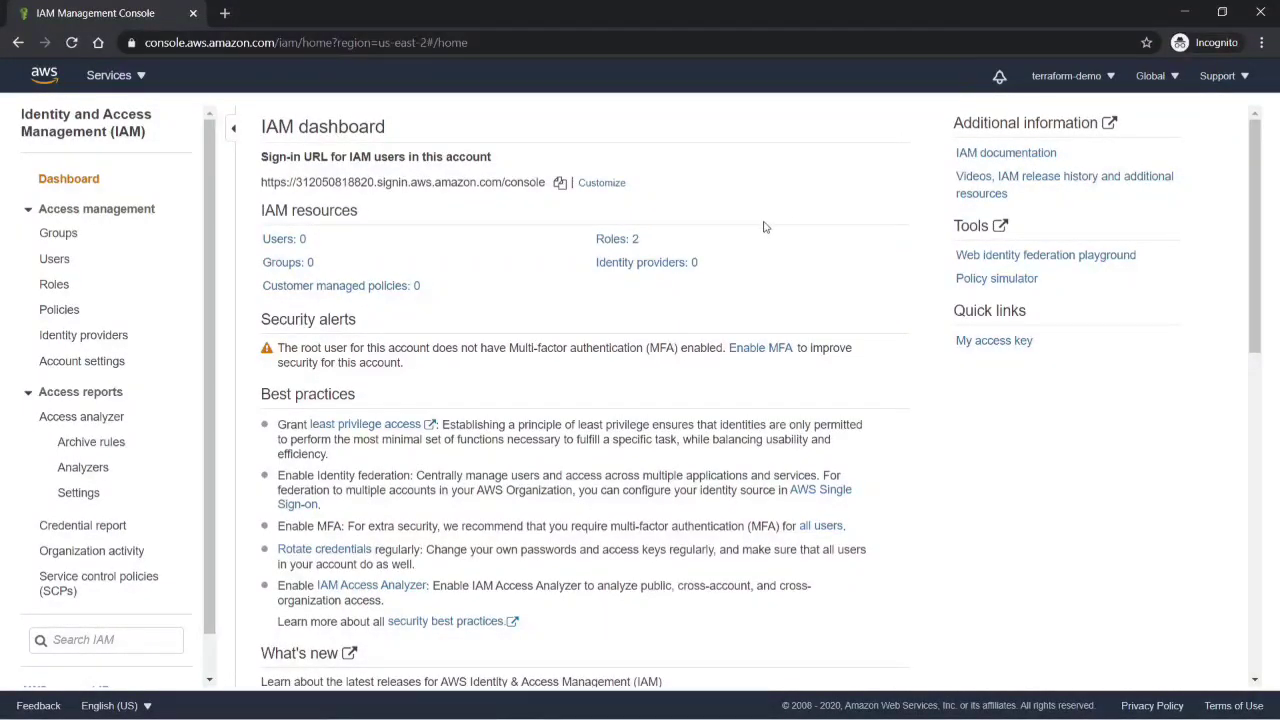
pyautogui.moveTo(260, 210); pyautogui.dragTo(399, 218)
pyautogui.click(369, 240)
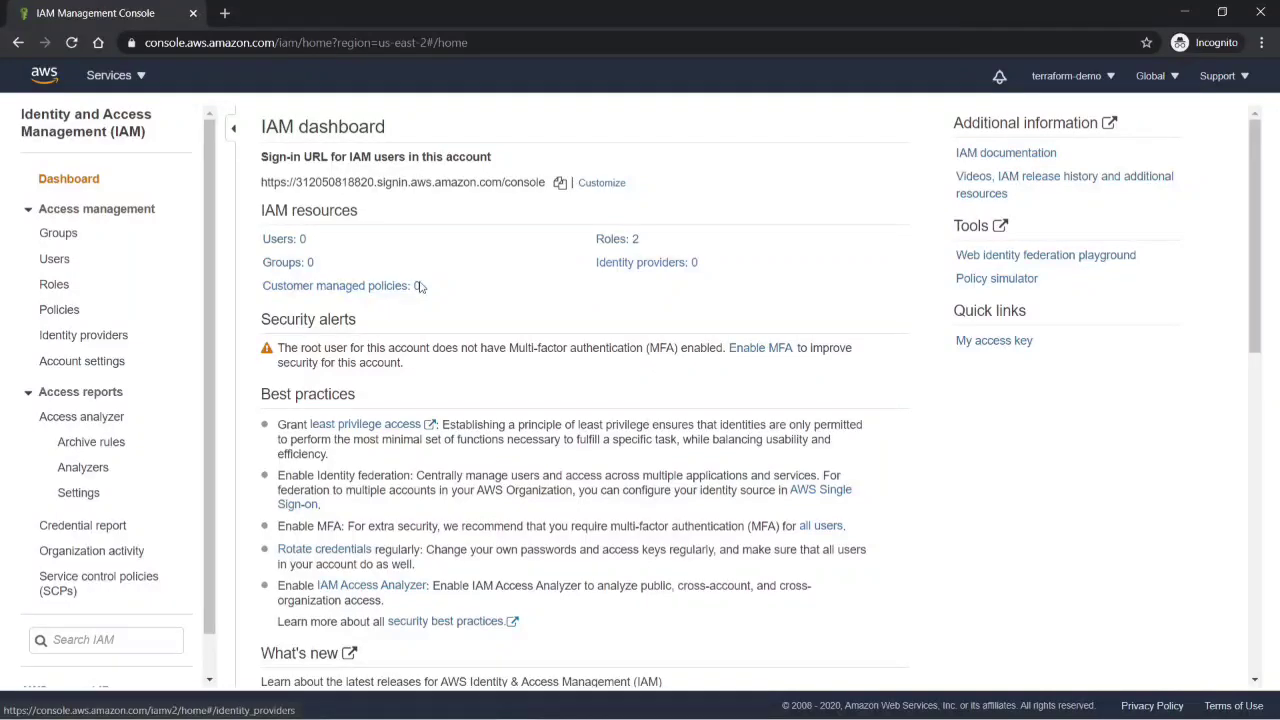
# Step: Start a new IAM user, enter the user name, and enable programmatic access and AWS Management Console access
pyautogui.click(56, 259)
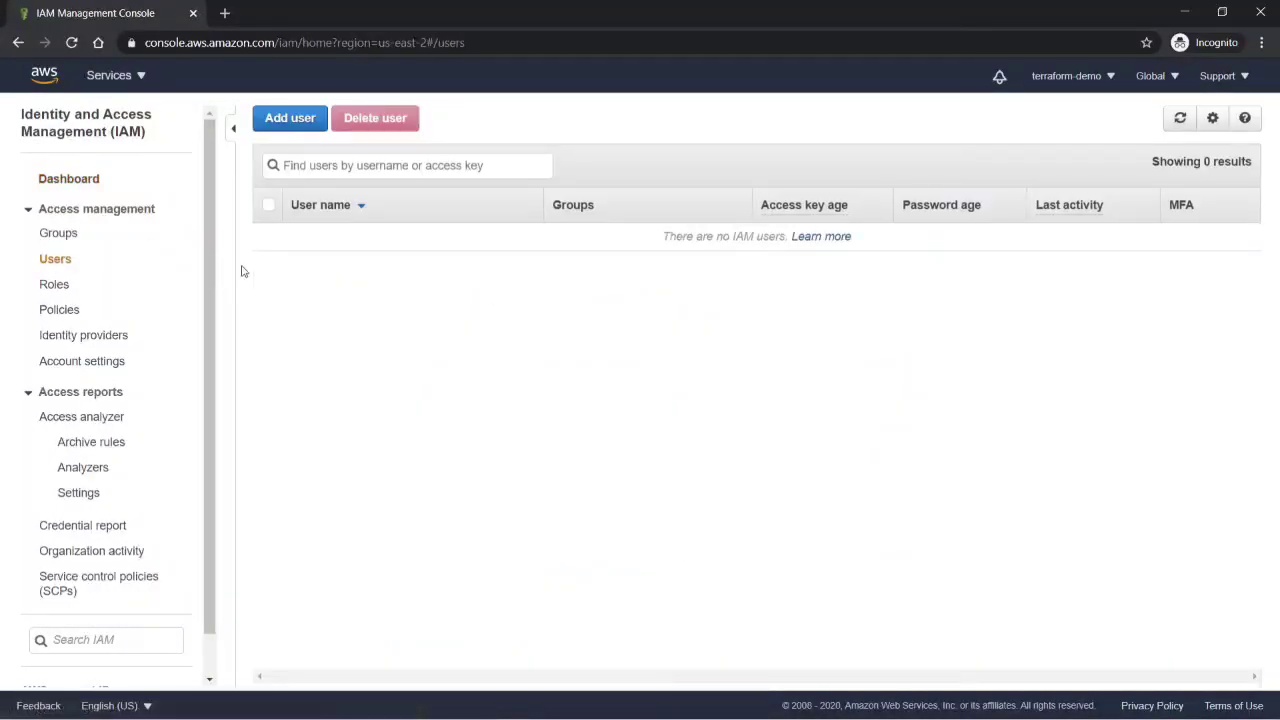
pyautogui.click(313, 132)
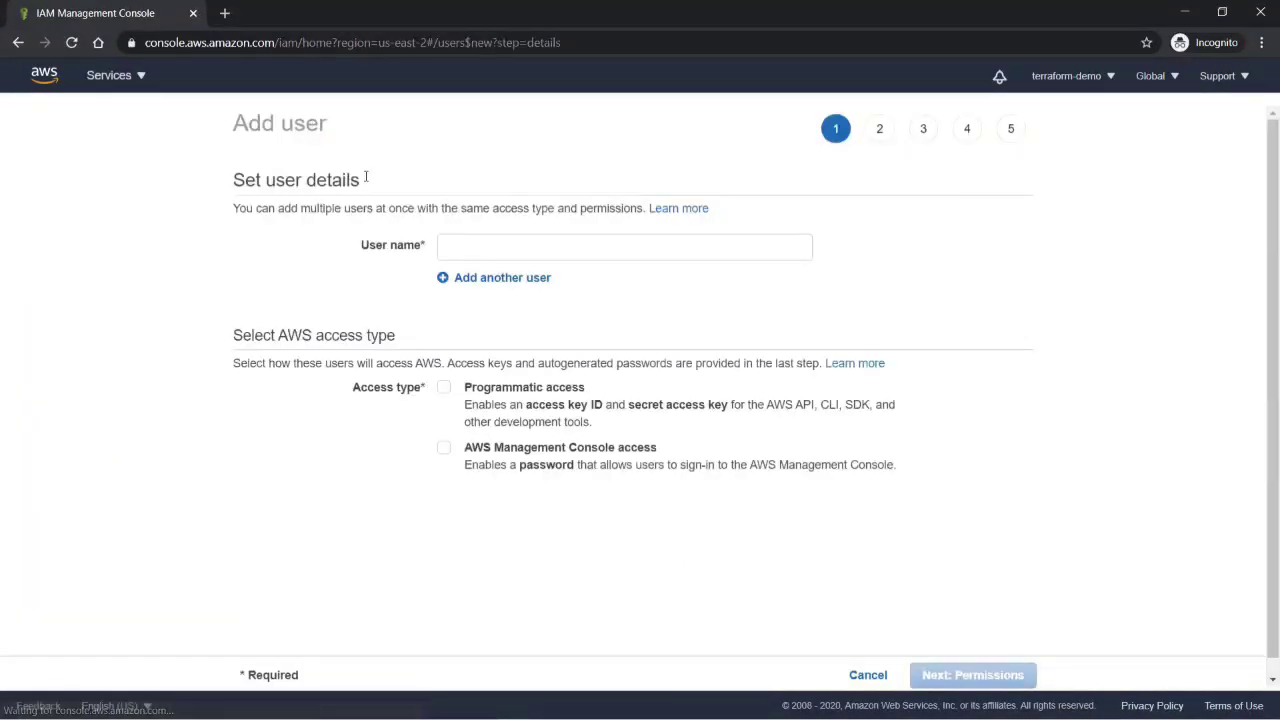
pyautogui.click(579, 254)
pyautogui.write('lucy')
pyautogui.click(617, 299)
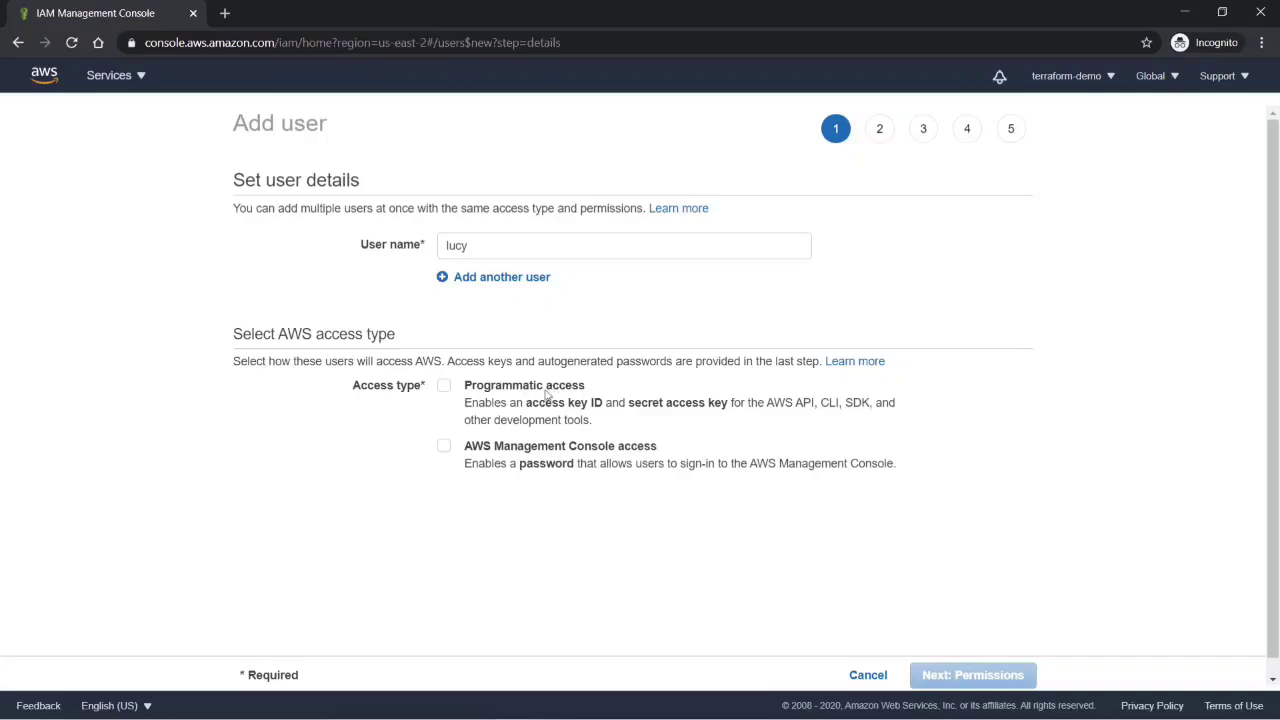
pyautogui.click(445, 392)
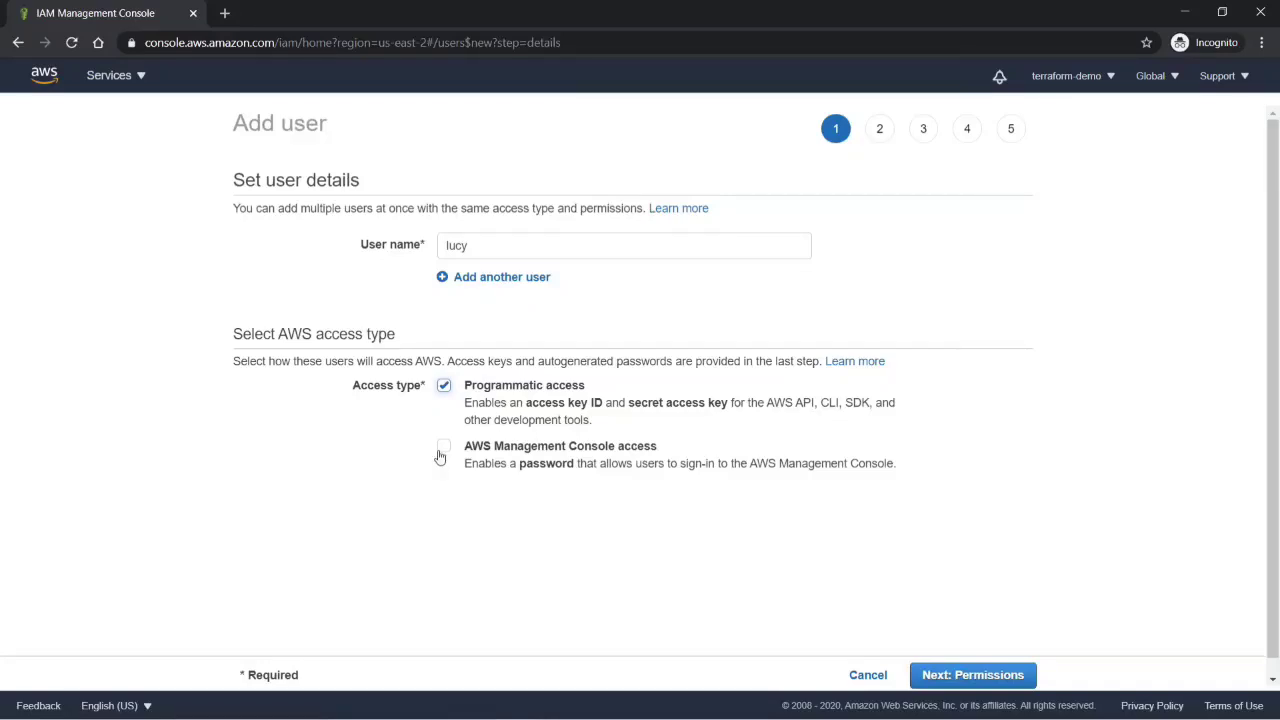
pyautogui.click(443, 449)
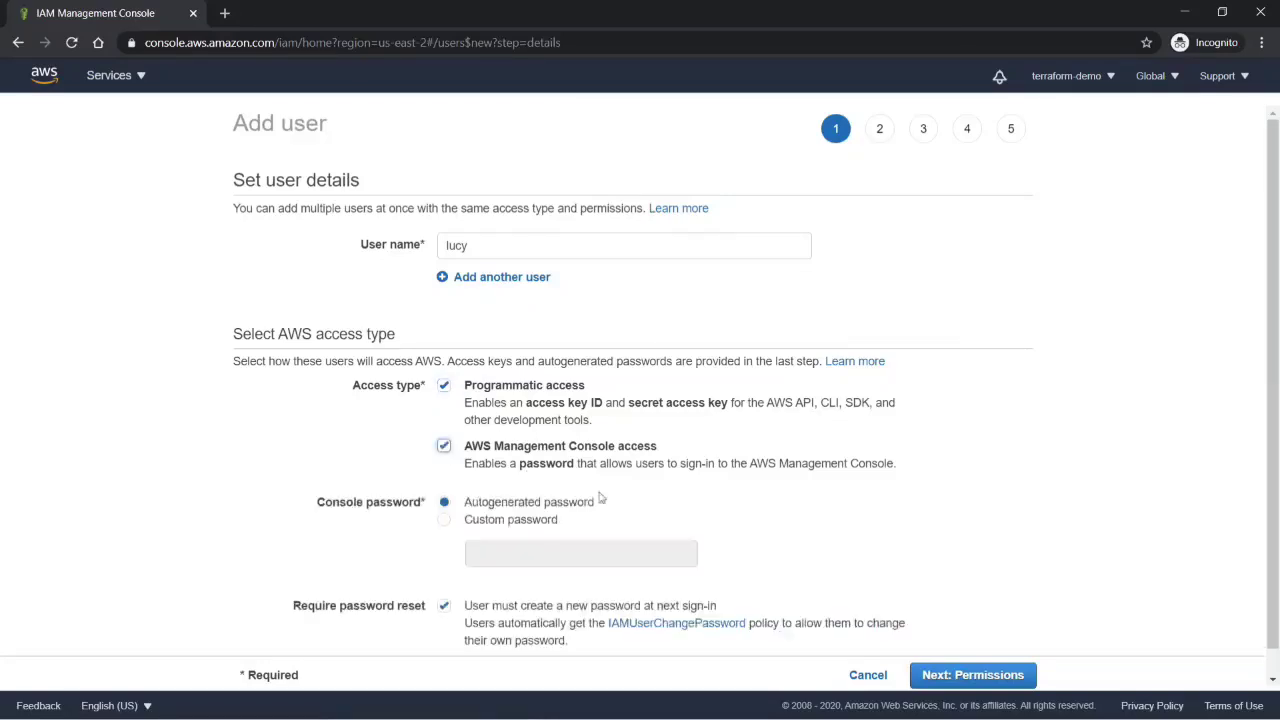
# Step: Choose a custom console password for the new user and enter the password
pyautogui.scroll(-1, 897, 538)
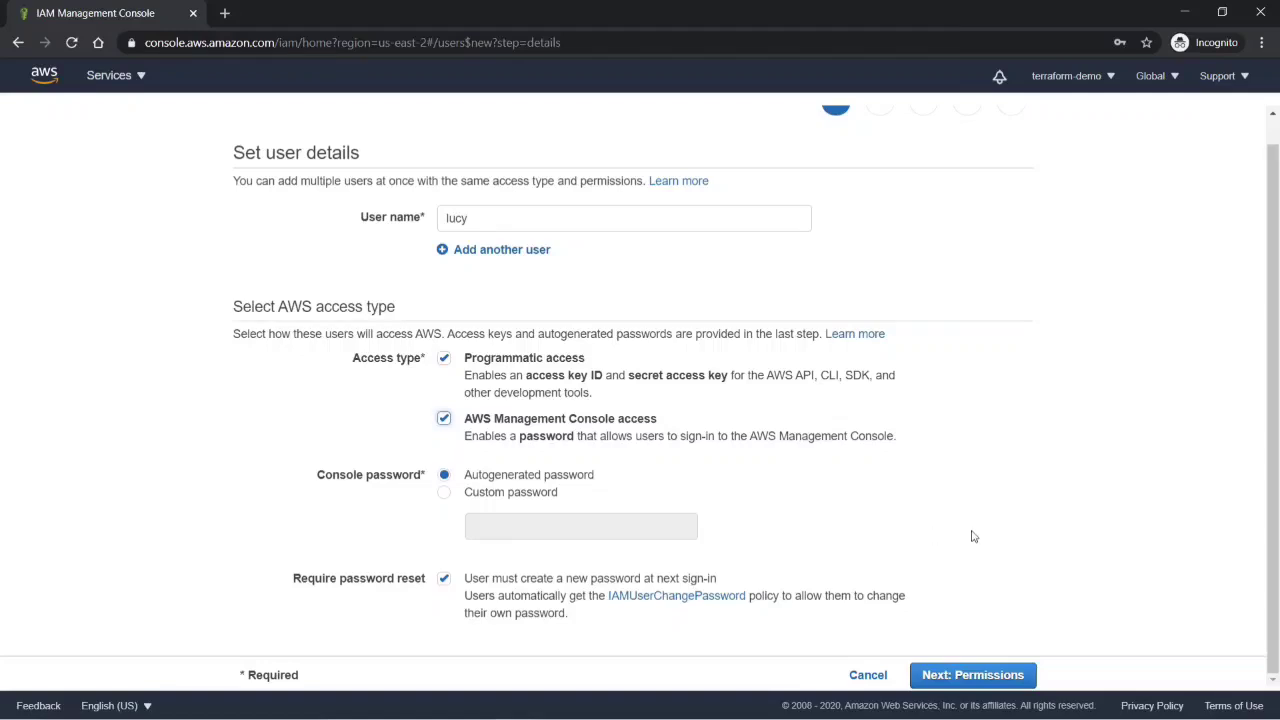
pyautogui.click(444, 494)
pyautogui.click(543, 529)
pyautogui.write('•••••')
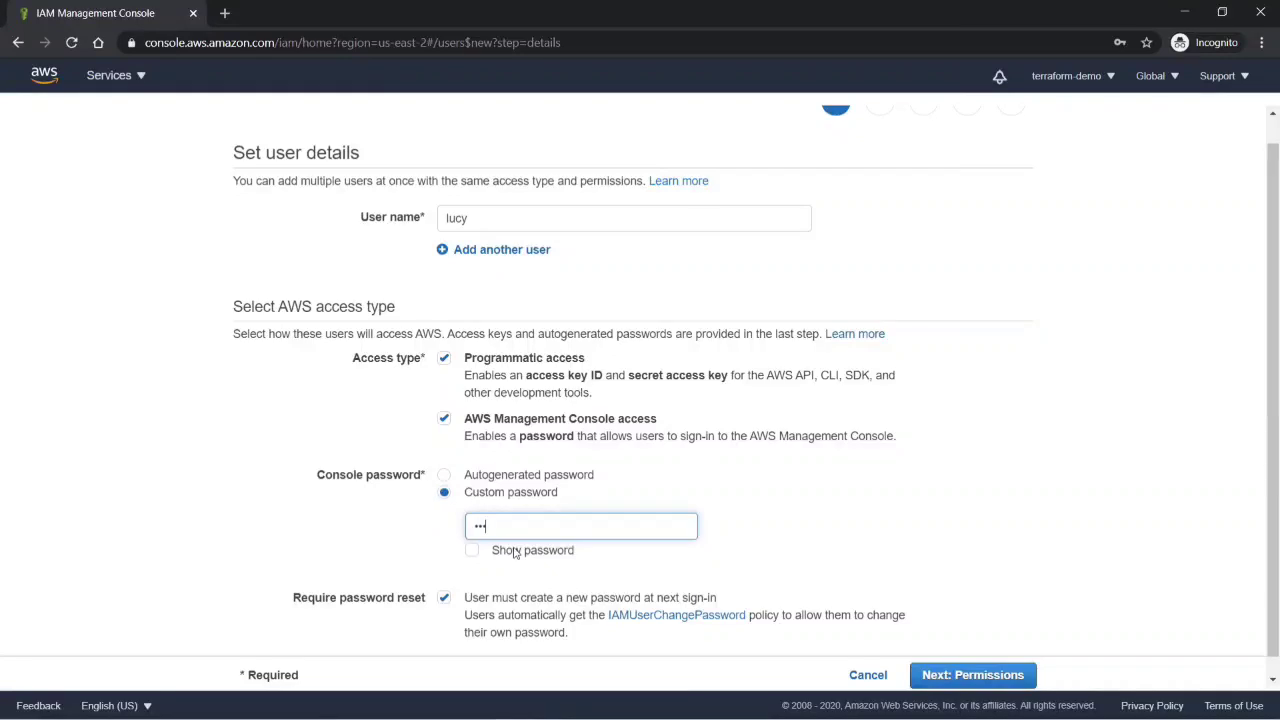
pyautogui.write('••••')
pyautogui.scroll(-1, 790, 528)
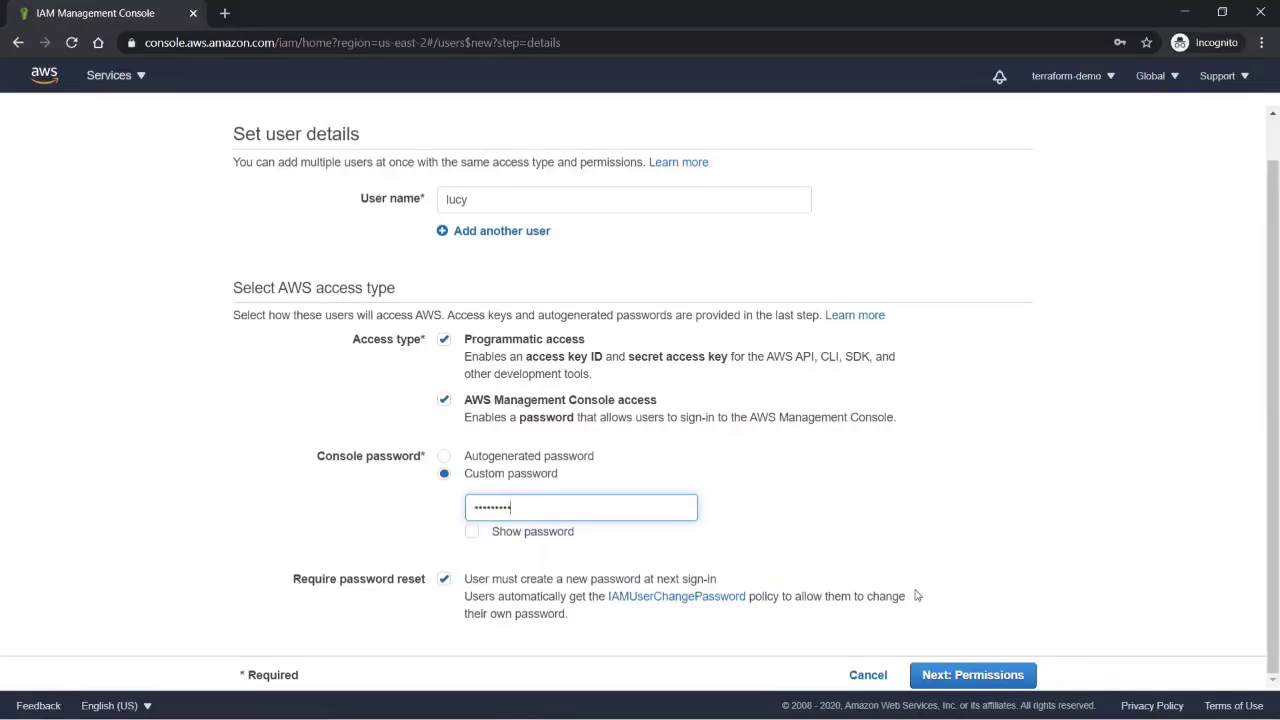
# Step: Create the user without assigning a group, a permissions boundary or tags
pyautogui.click(1005, 679)
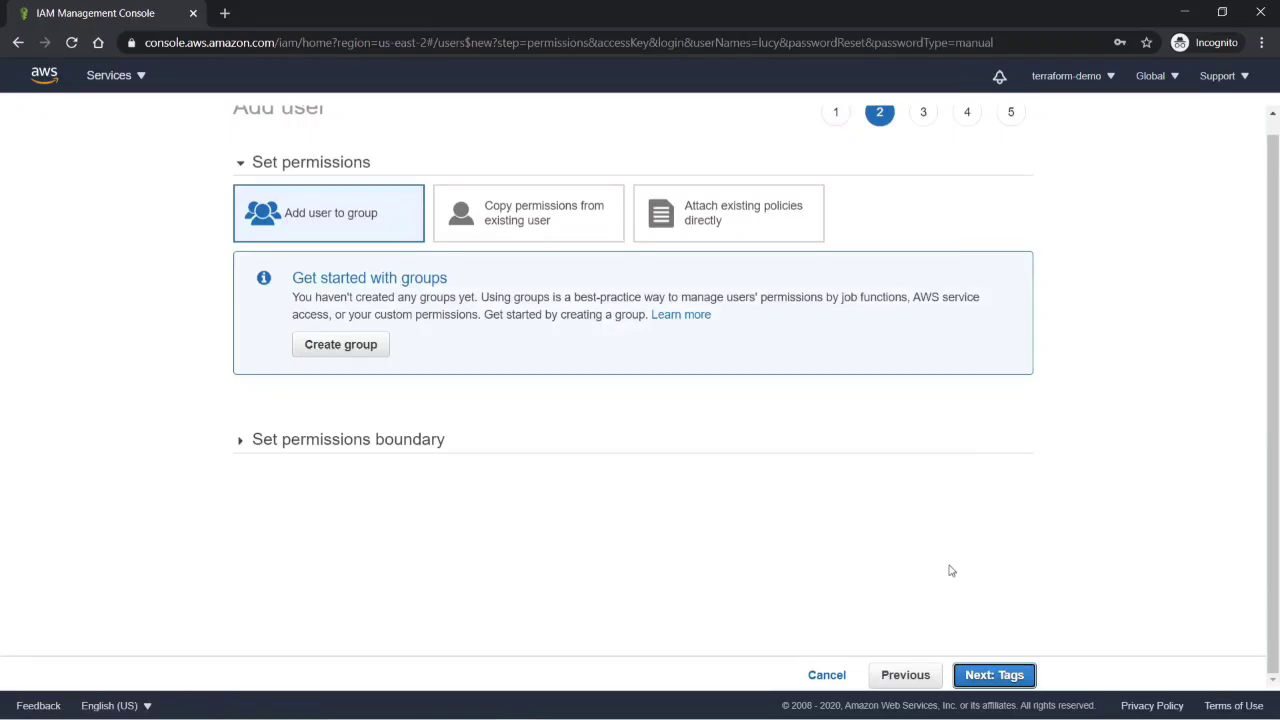
pyautogui.click(968, 680)
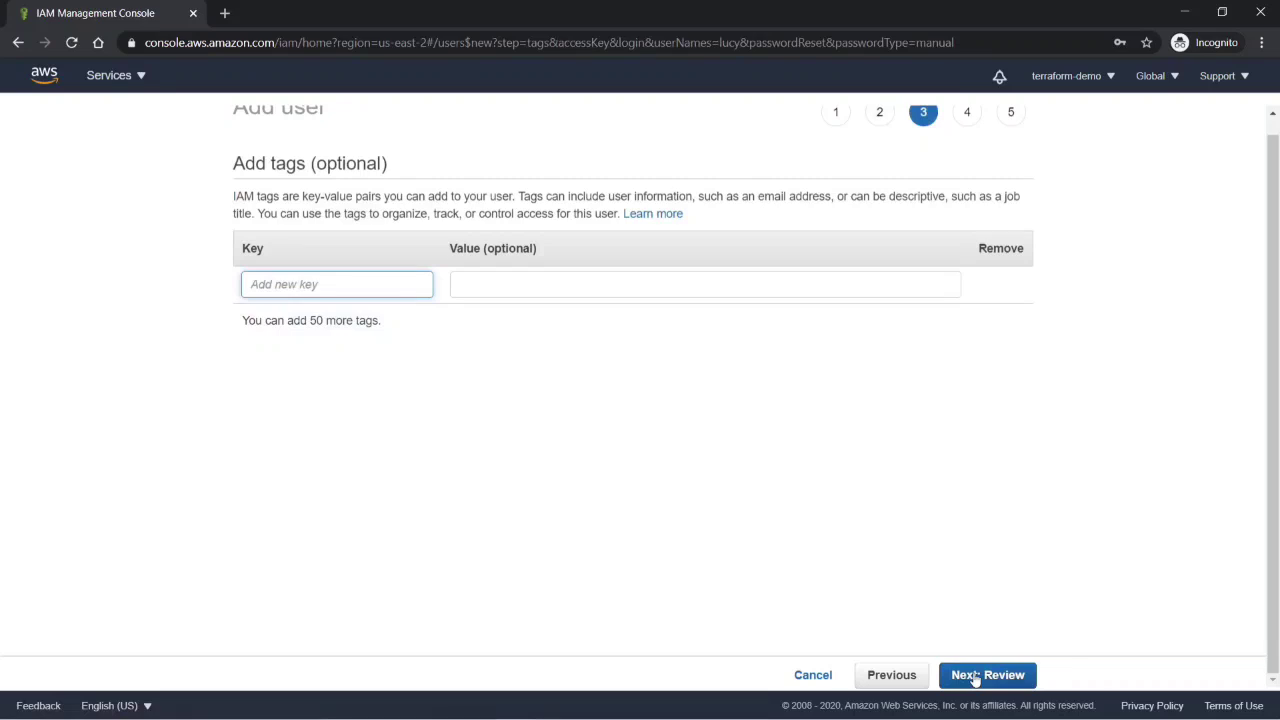
pyautogui.click(975, 677)
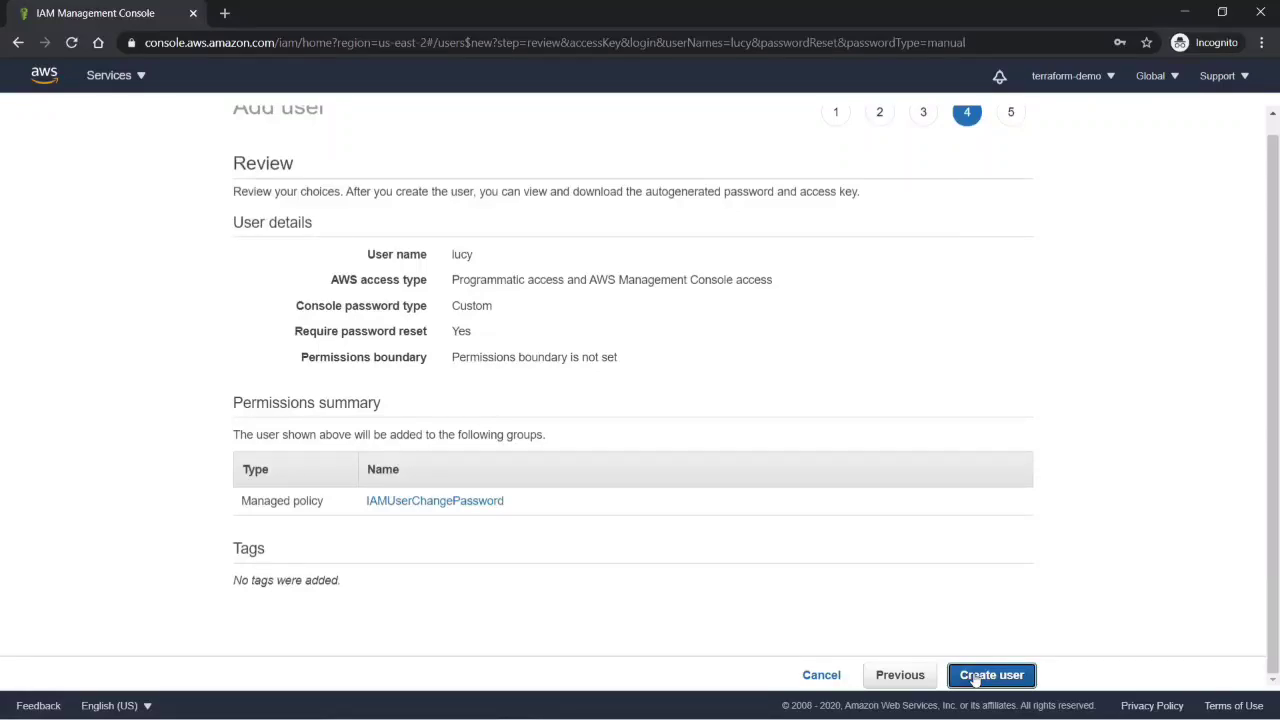
pyautogui.click(975, 677)
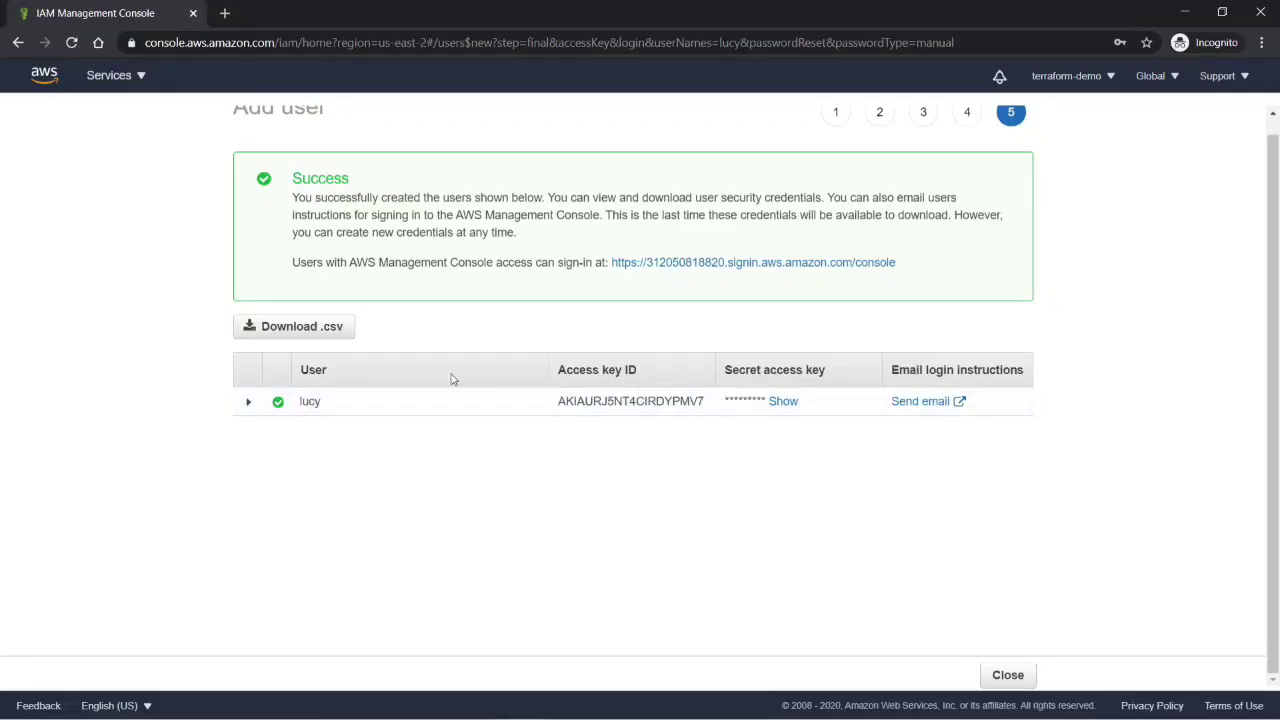
# Step: Download the new user's credentials as a .csv file, expand the creation details and close the wizard
pyautogui.click(317, 332)
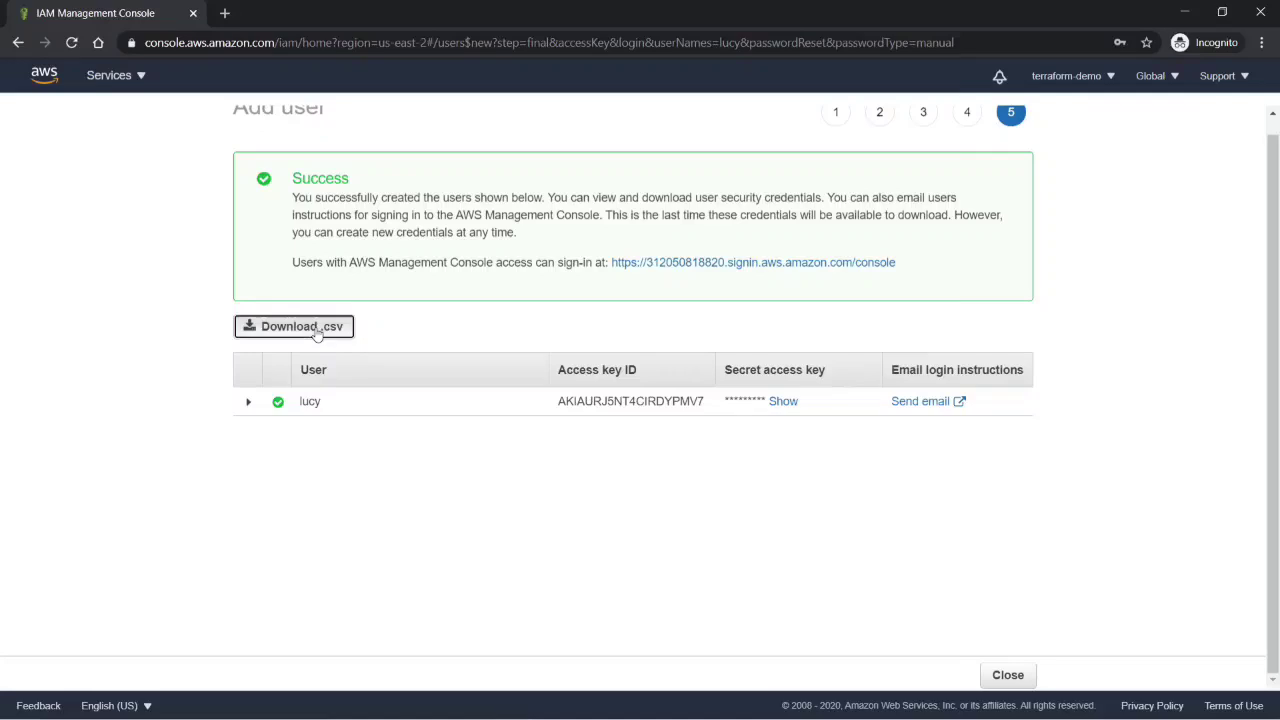
pyautogui.click(1263, 690)
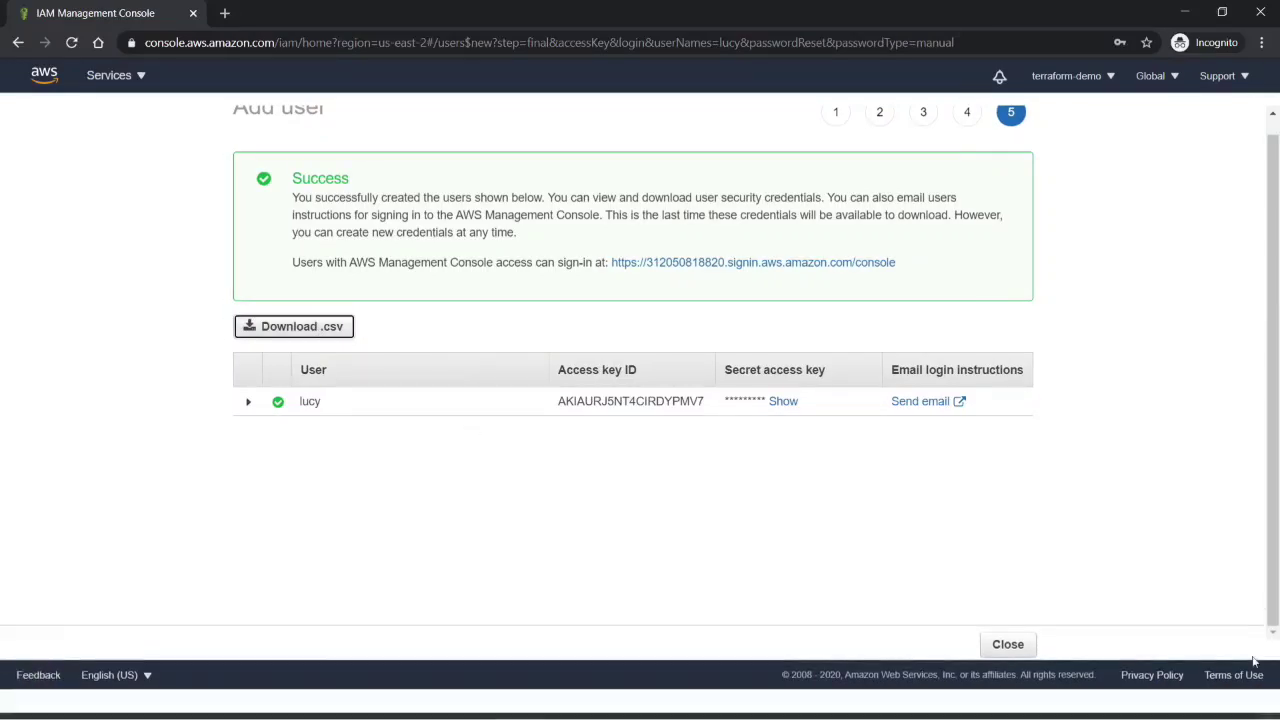
pyautogui.click(247, 420)
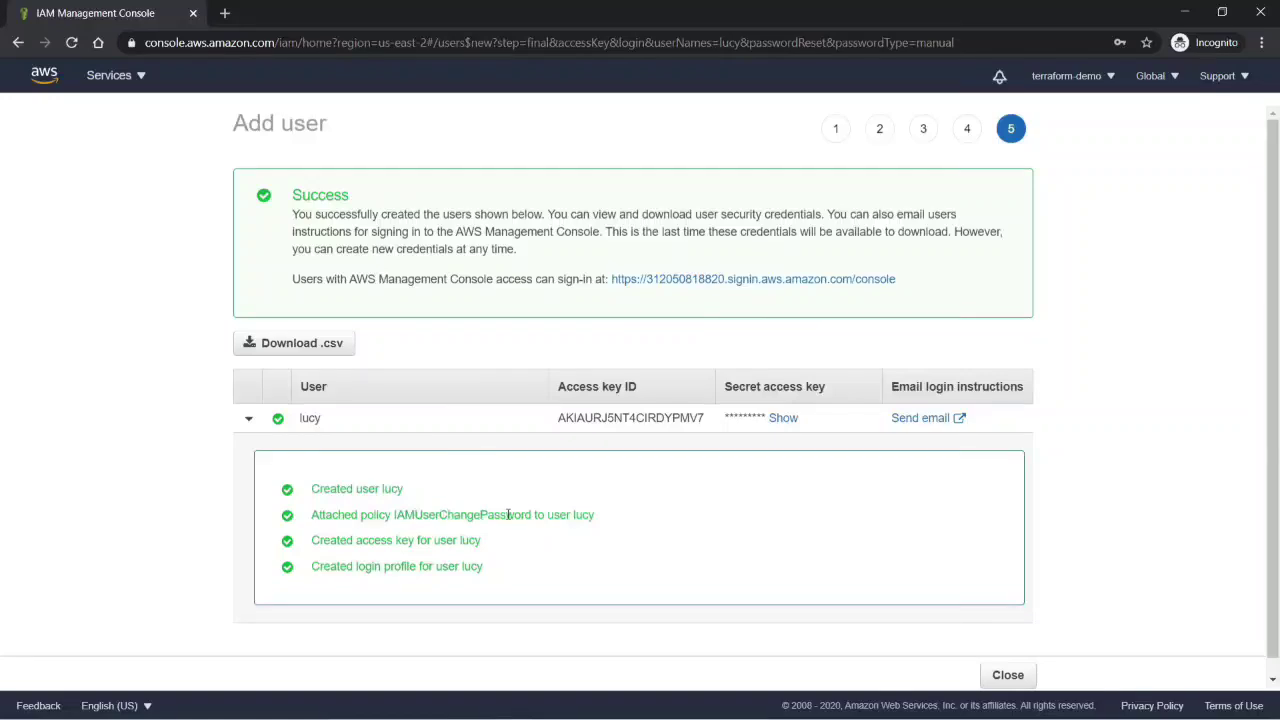
pyautogui.click(997, 678)
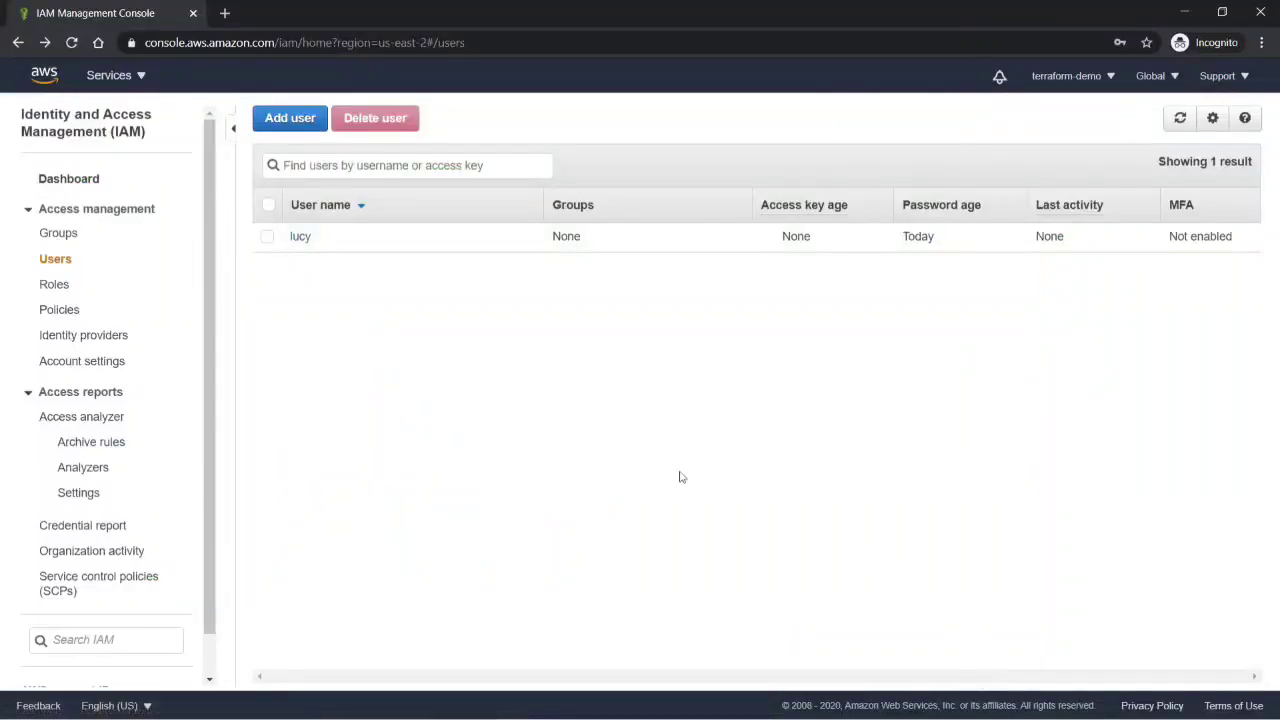
# Step: Open the new user's summary and examine the JSON of the attached IAMUserChangePassword policy
pyautogui.click(300, 238)
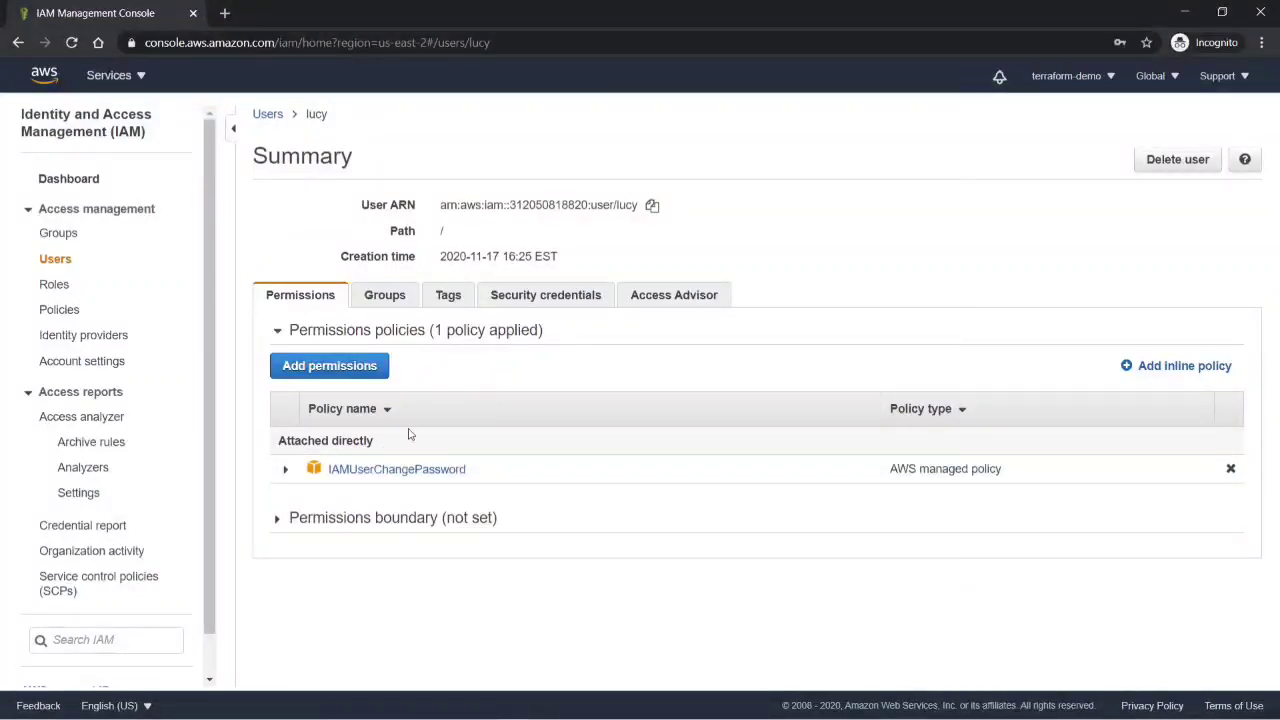
pyautogui.click(287, 471)
pyautogui.scroll(-1, 467, 507)
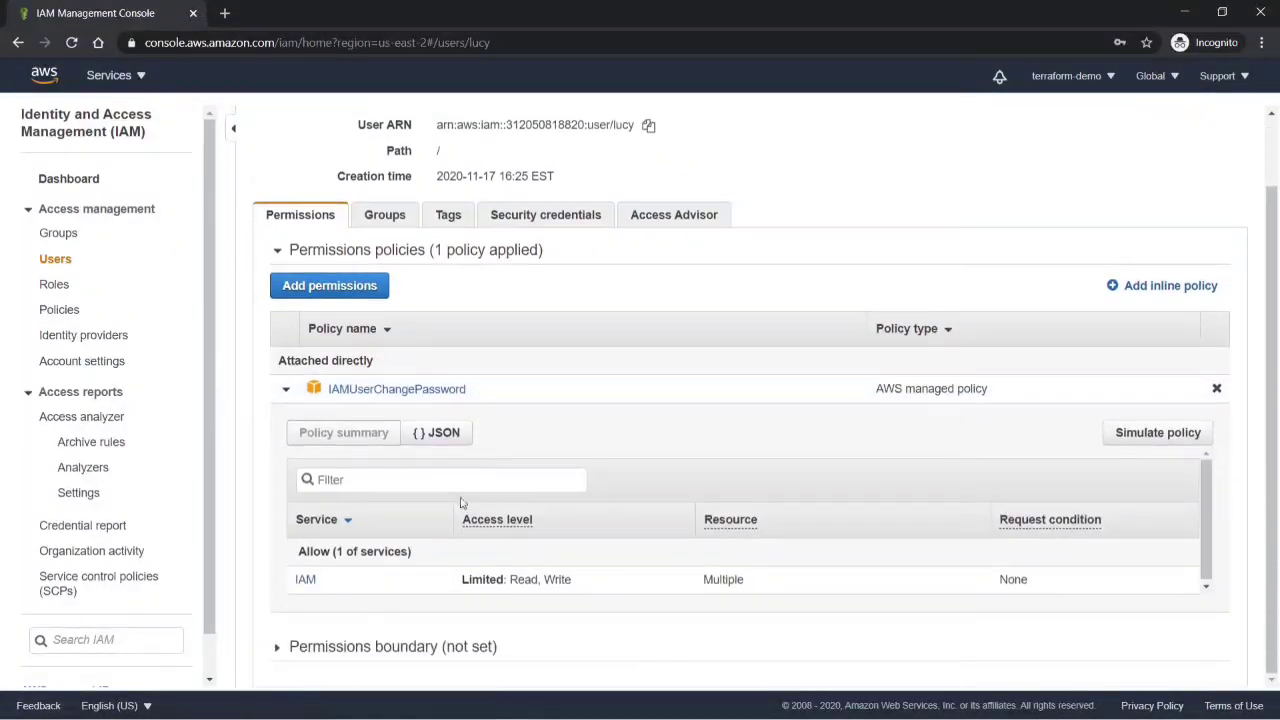
pyautogui.click(440, 432)
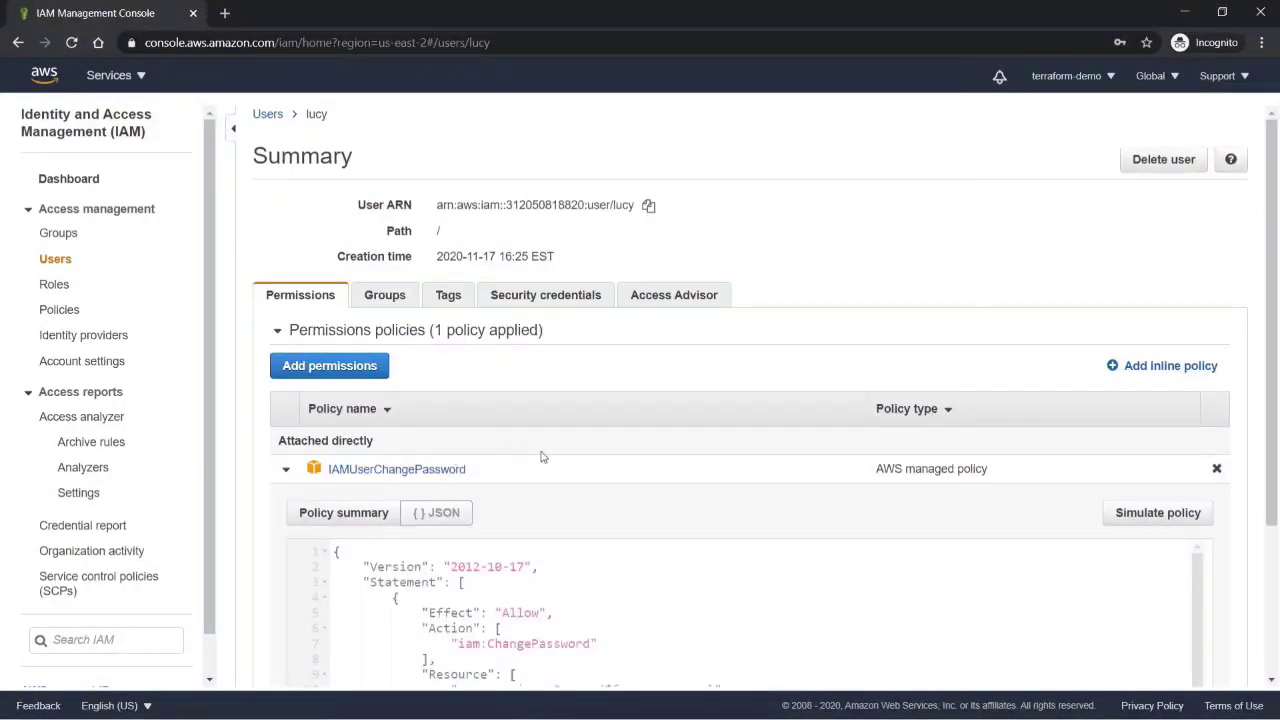
pyautogui.scroll(-2, 540, 457)
pyautogui.scroll(2, 510, 393)
# Step: Attach the existing AdministratorAccess policy directly to the user
pyautogui.click(364, 372)
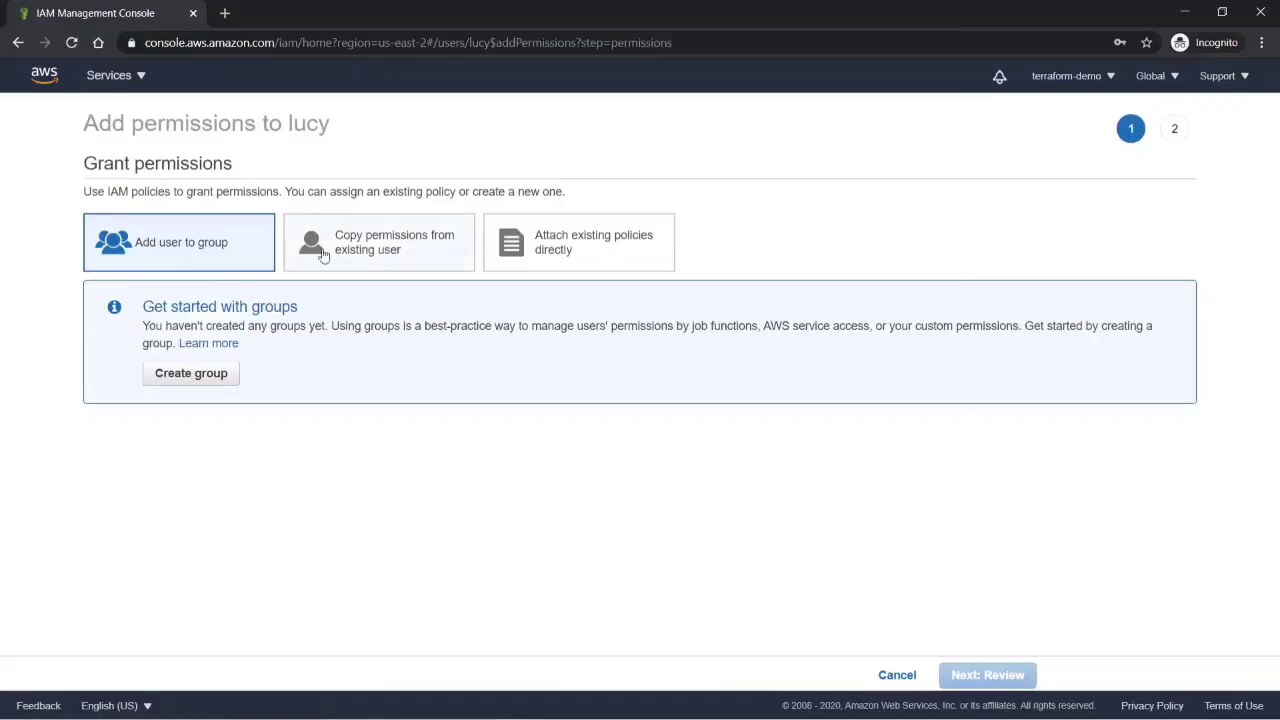
pyautogui.click(541, 249)
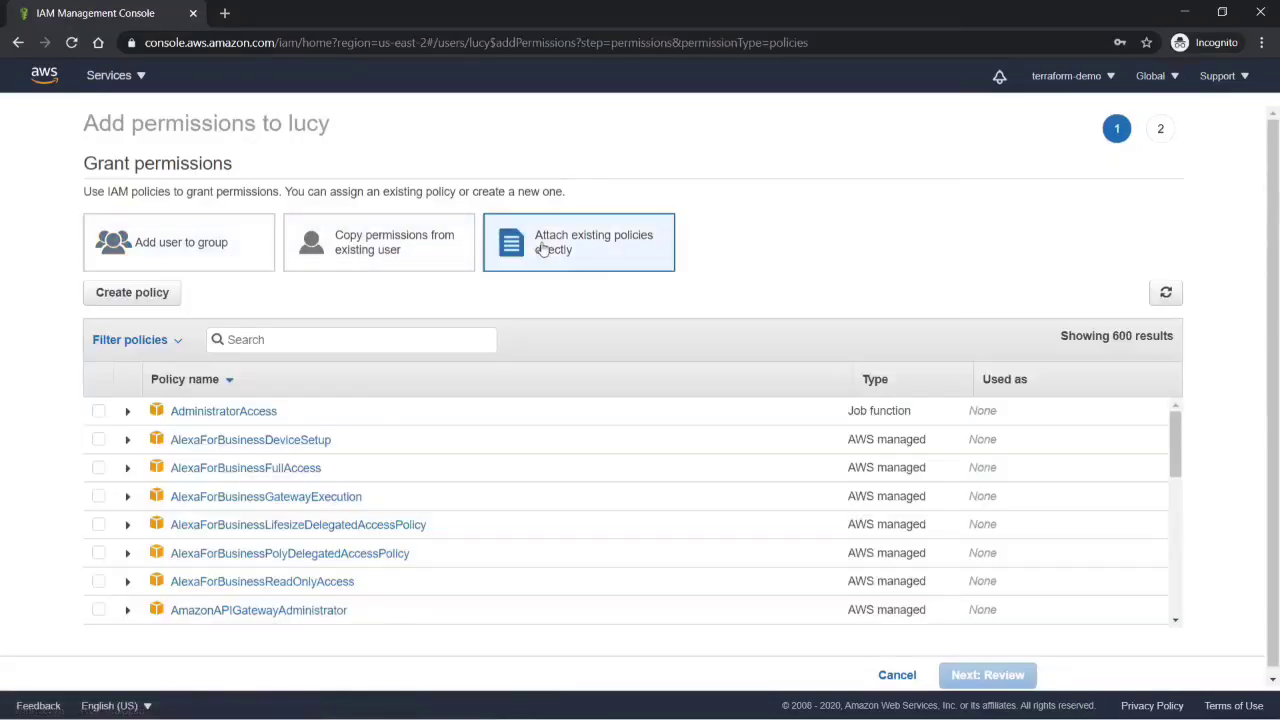
pyautogui.click(98, 412)
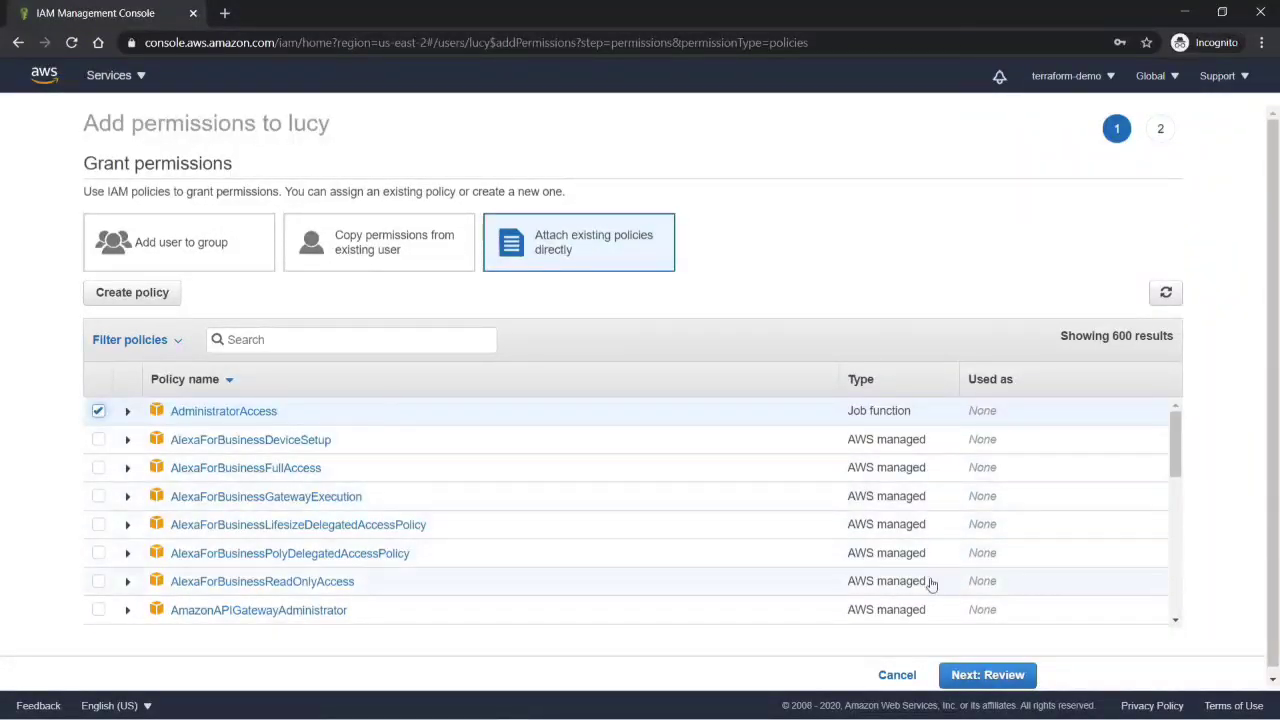
pyautogui.click(981, 676)
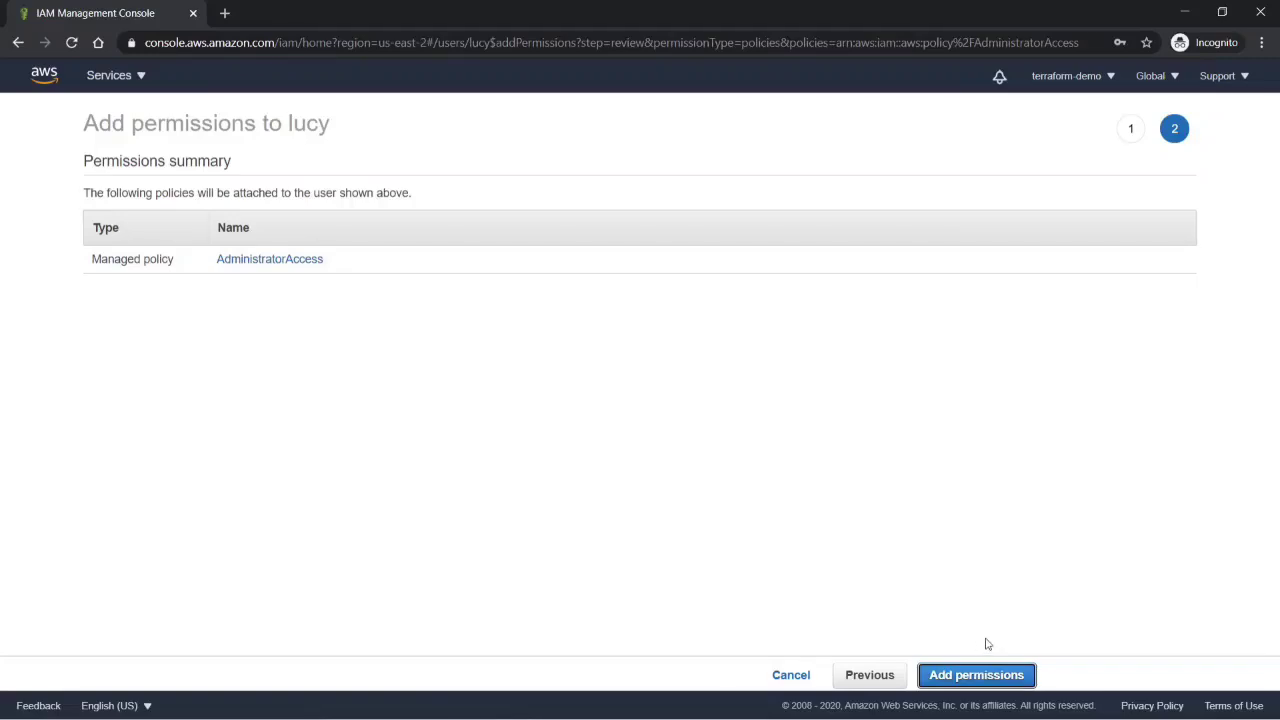
pyautogui.click(966, 679)
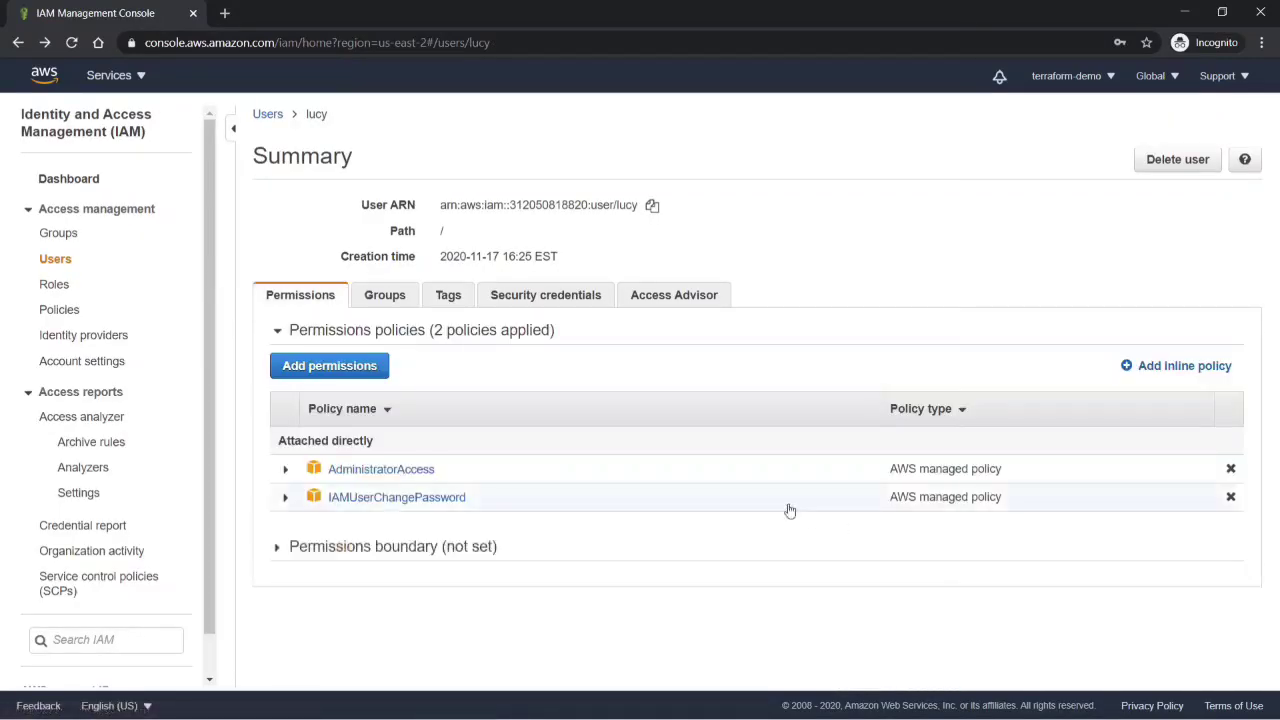
# Step: Examine the JSON definition of the user's AdministratorAccess policy
pyautogui.click(285, 470)
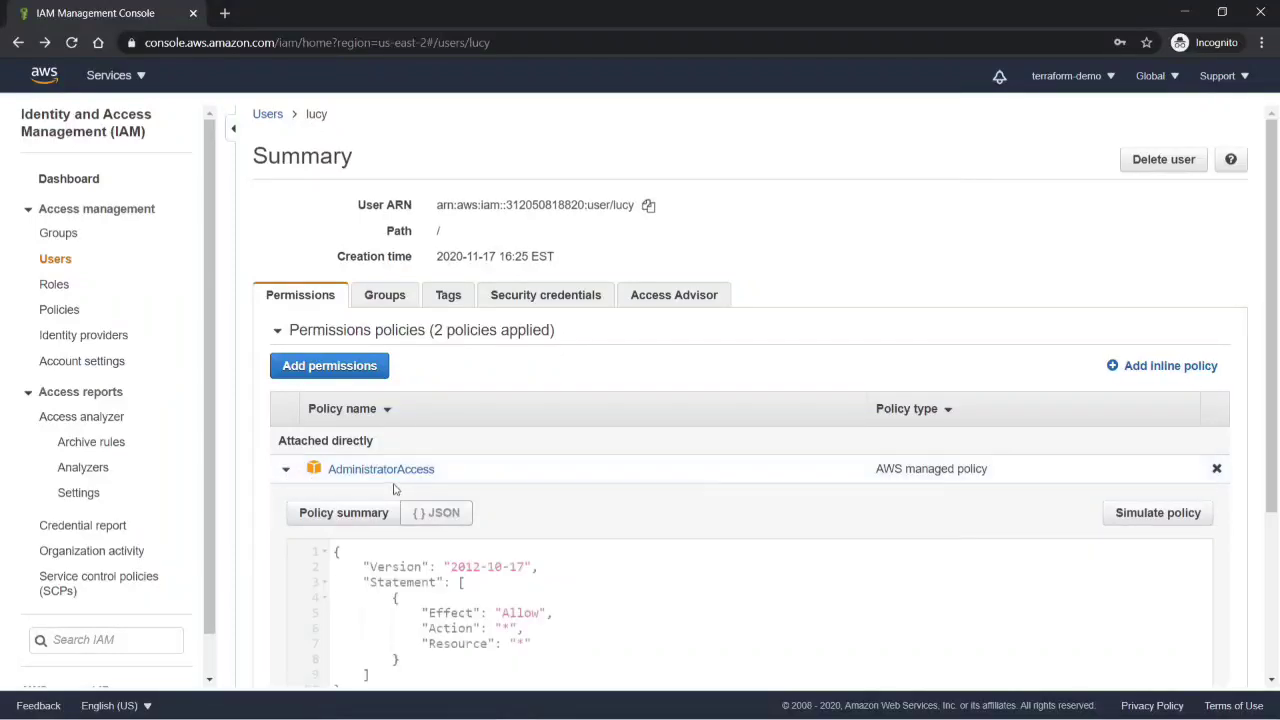
pyautogui.scroll(-3, 690, 485)
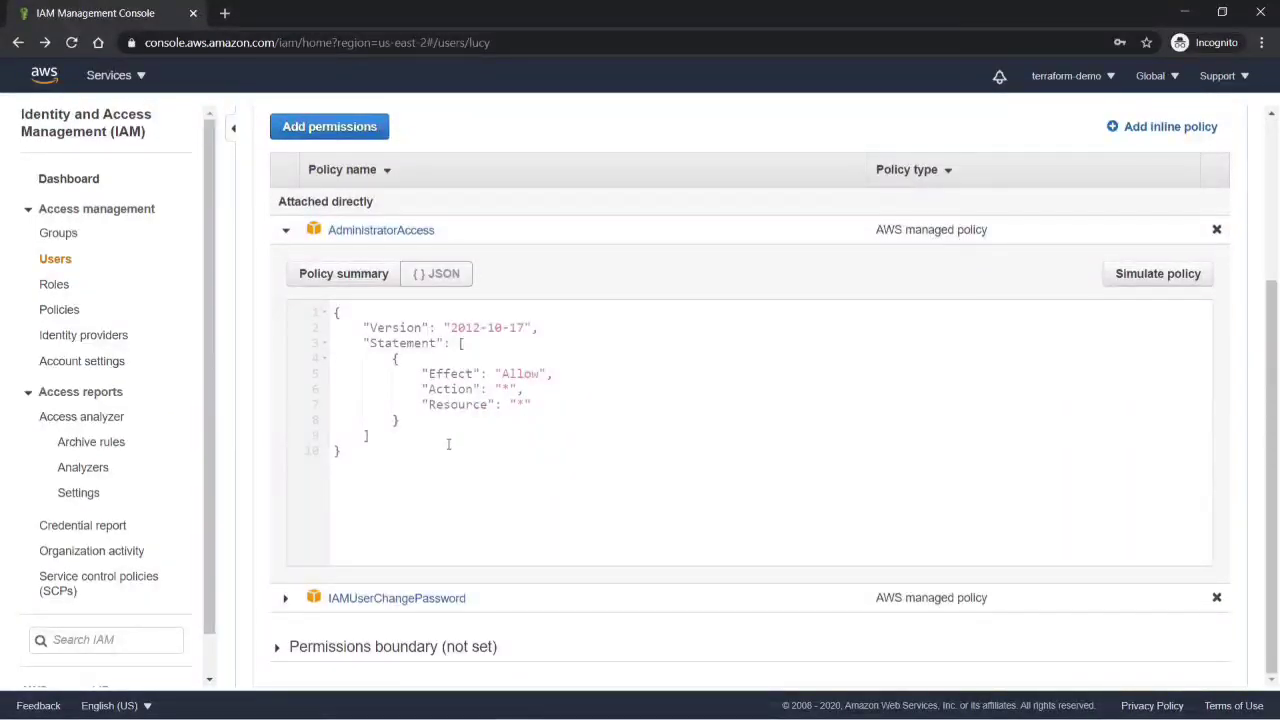
pyautogui.moveTo(407, 452); pyautogui.dragTo(340, 312)
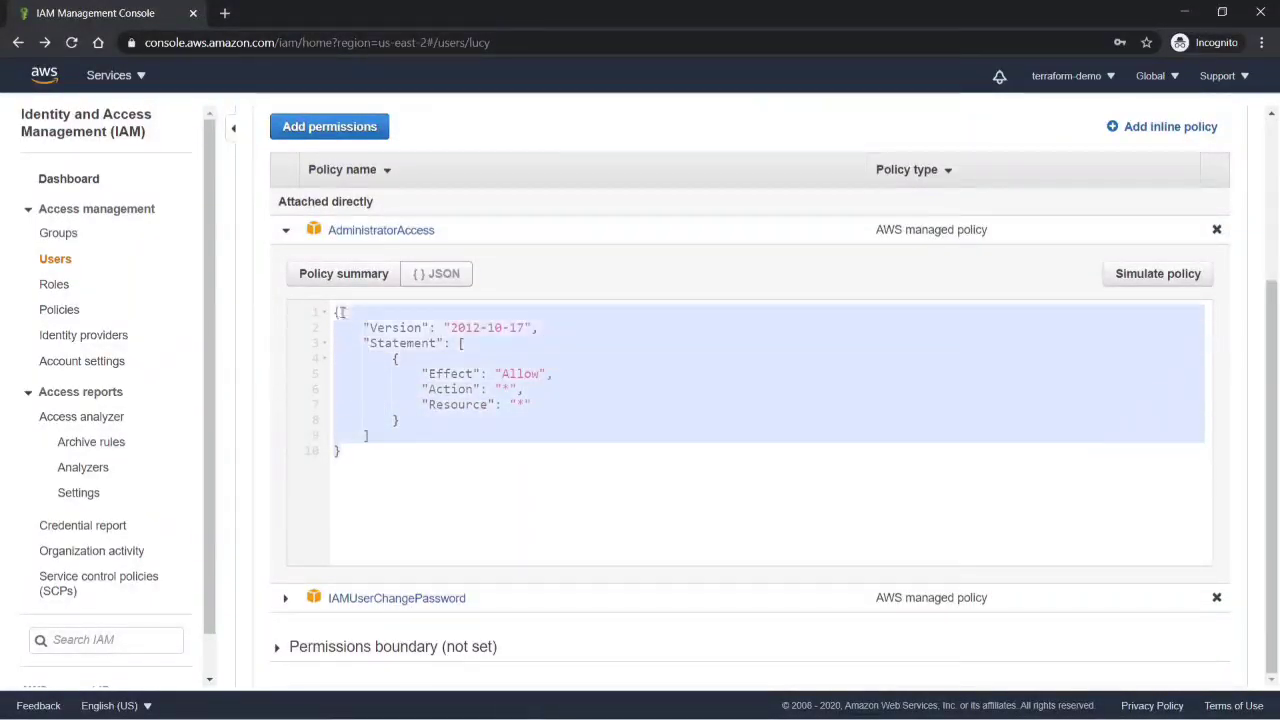
pyautogui.click(473, 373)
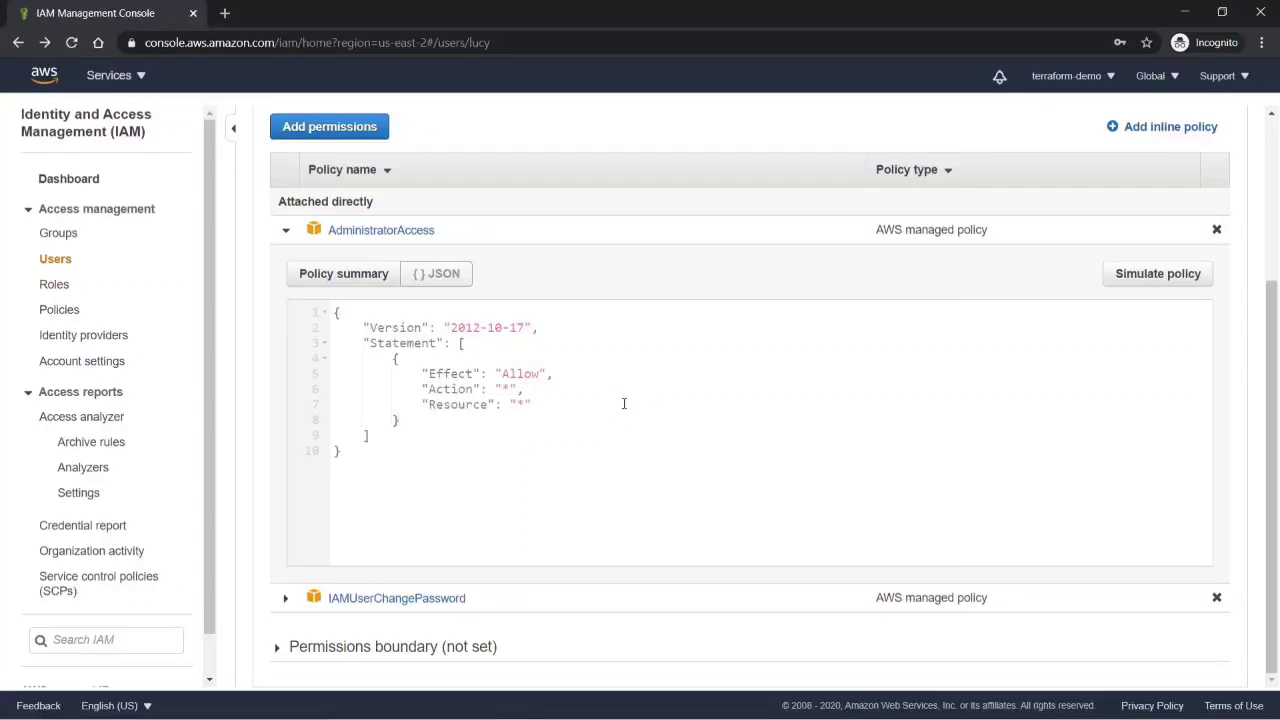
pyautogui.scroll(3, 623, 403)
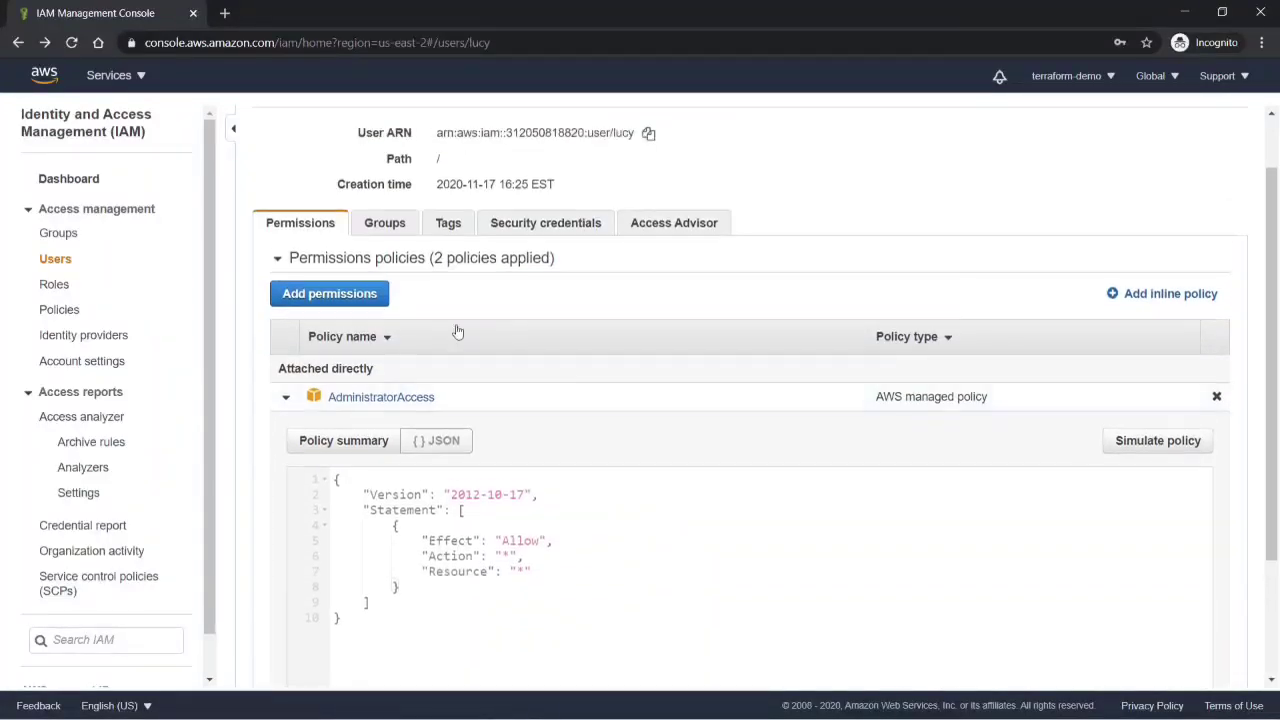
# Step: Return to the users list and start adding a second IAM user with programmatic access and AWS Management Console access
pyautogui.click(287, 398)
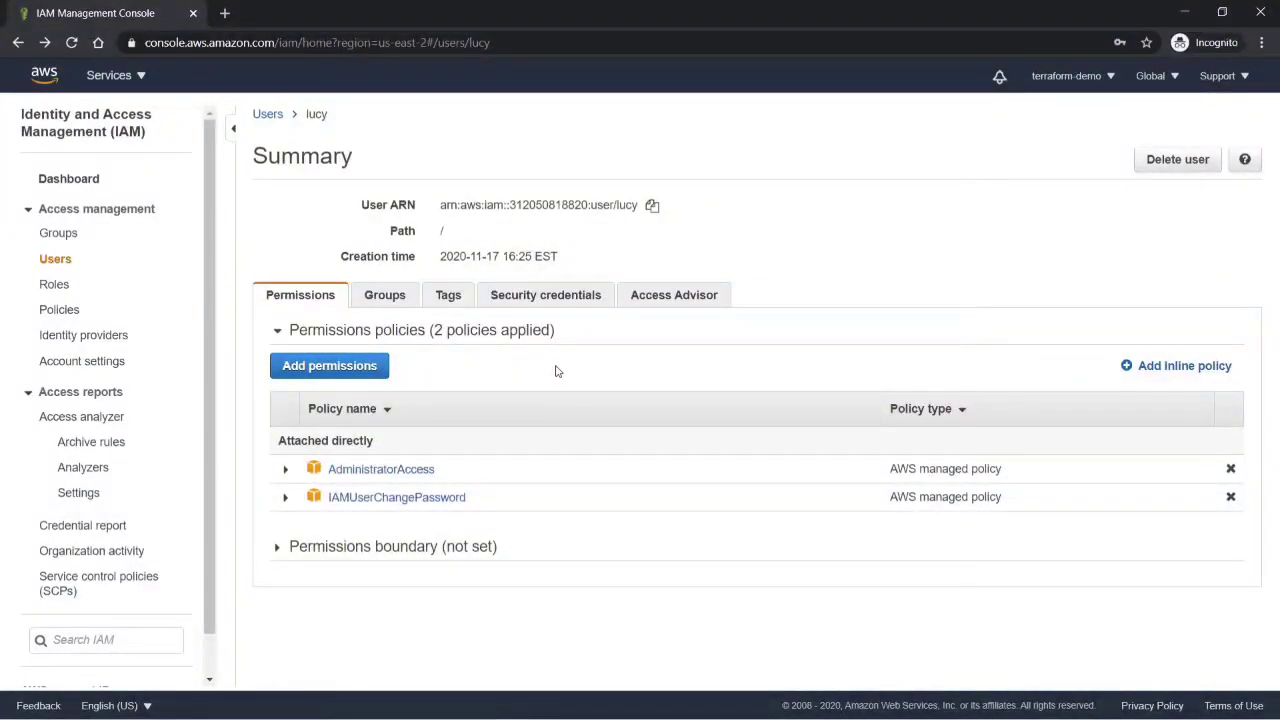
pyautogui.click(60, 260)
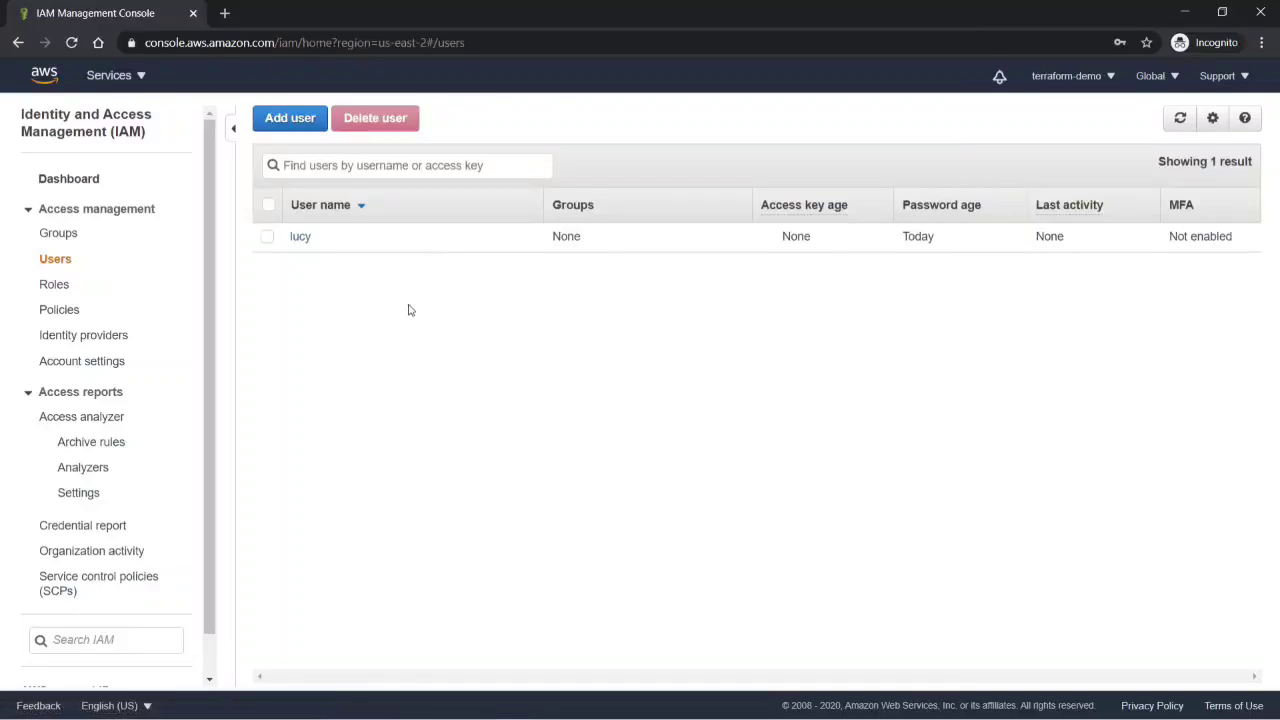
pyautogui.click(292, 120)
pyautogui.write('abdul')
pyautogui.click(737, 318)
pyautogui.click(447, 389)
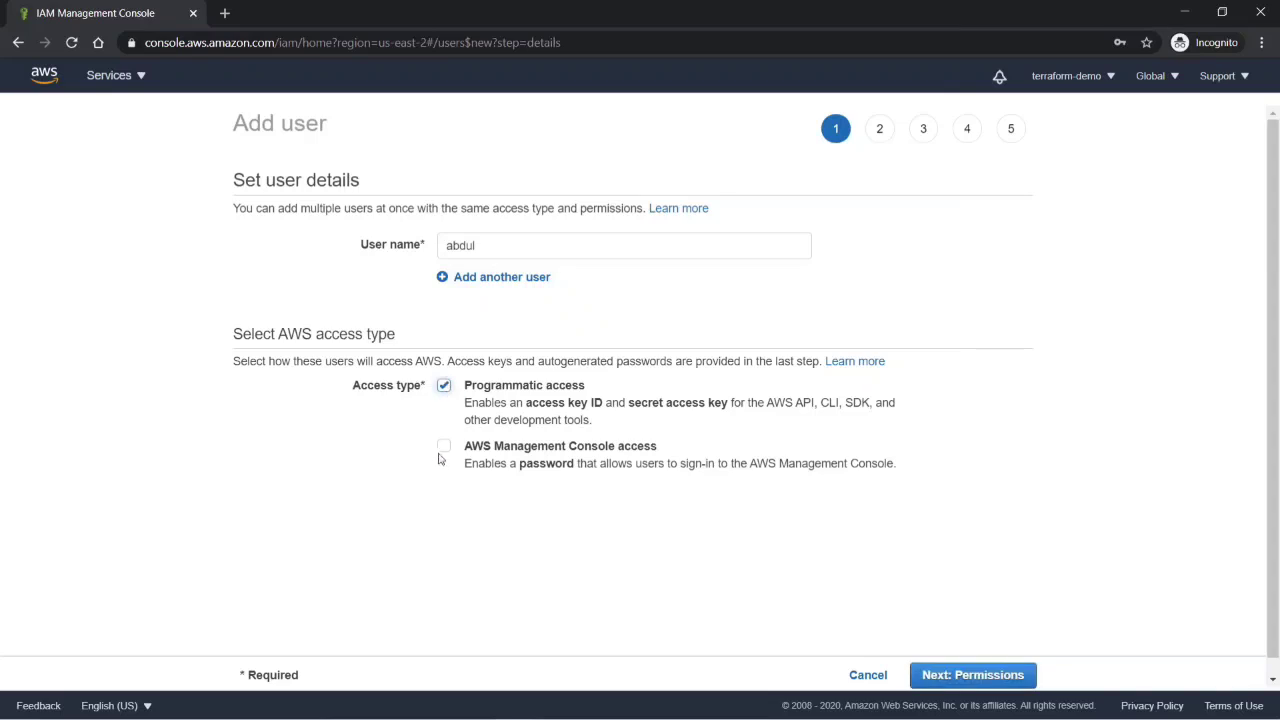
pyautogui.click(444, 448)
pyautogui.click(990, 677)
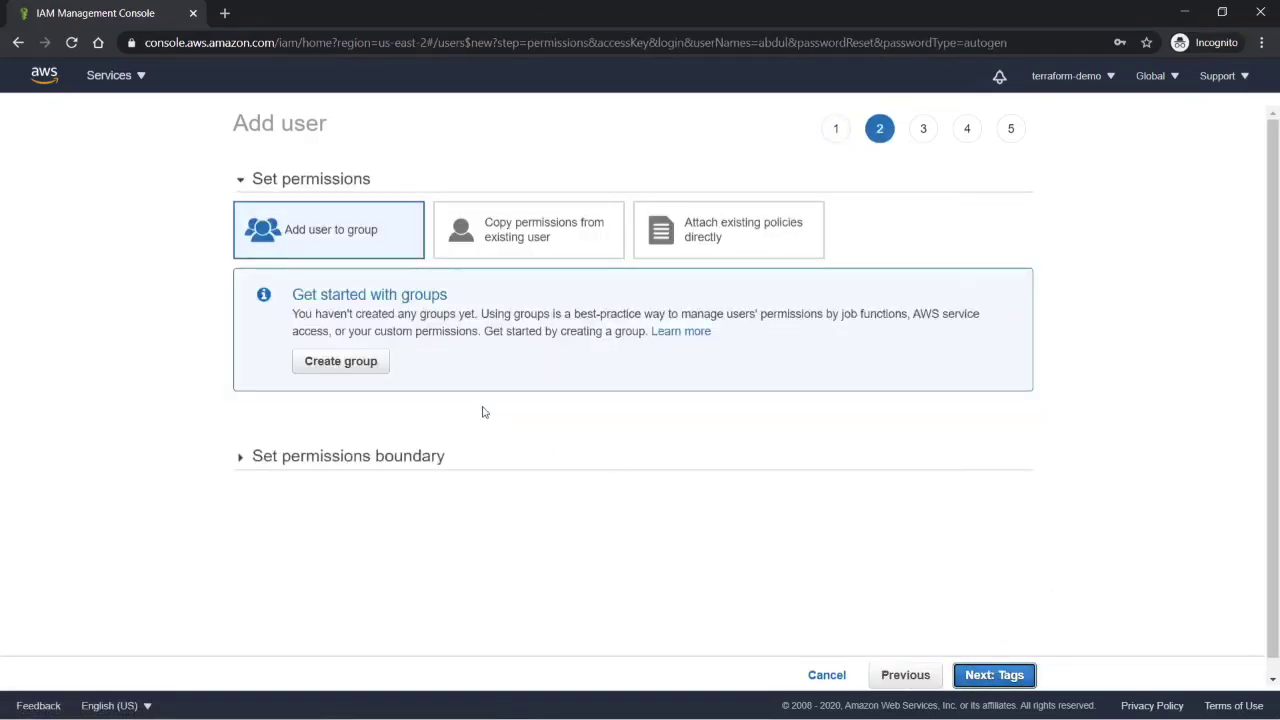
# Step: Create a group named project-sapphire-users with the AmazonEC2FullAccess policy attached for the new user
pyautogui.click(369, 367)
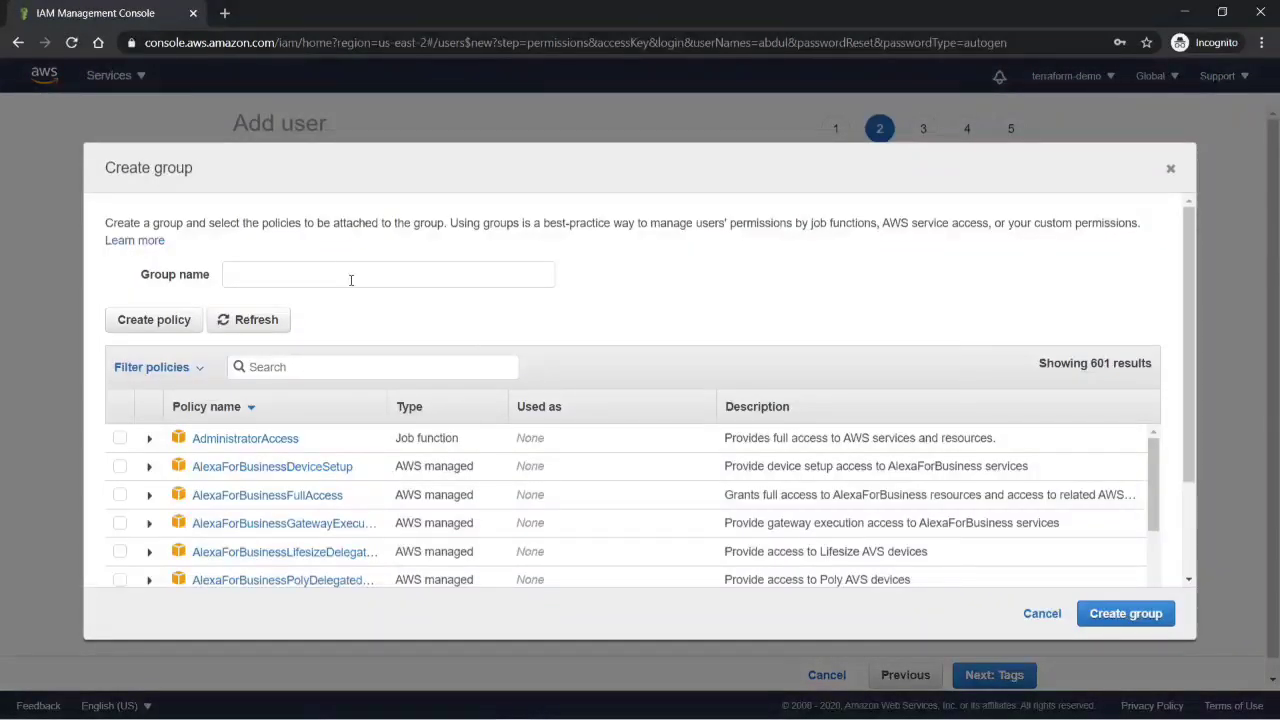
pyautogui.click(345, 278)
pyautogui.write('projecy')
pyautogui.press('BackSpace')
pyautogui.write('t-sapphire-users')
pyautogui.click(328, 368)
pyautogui.write('EC2')
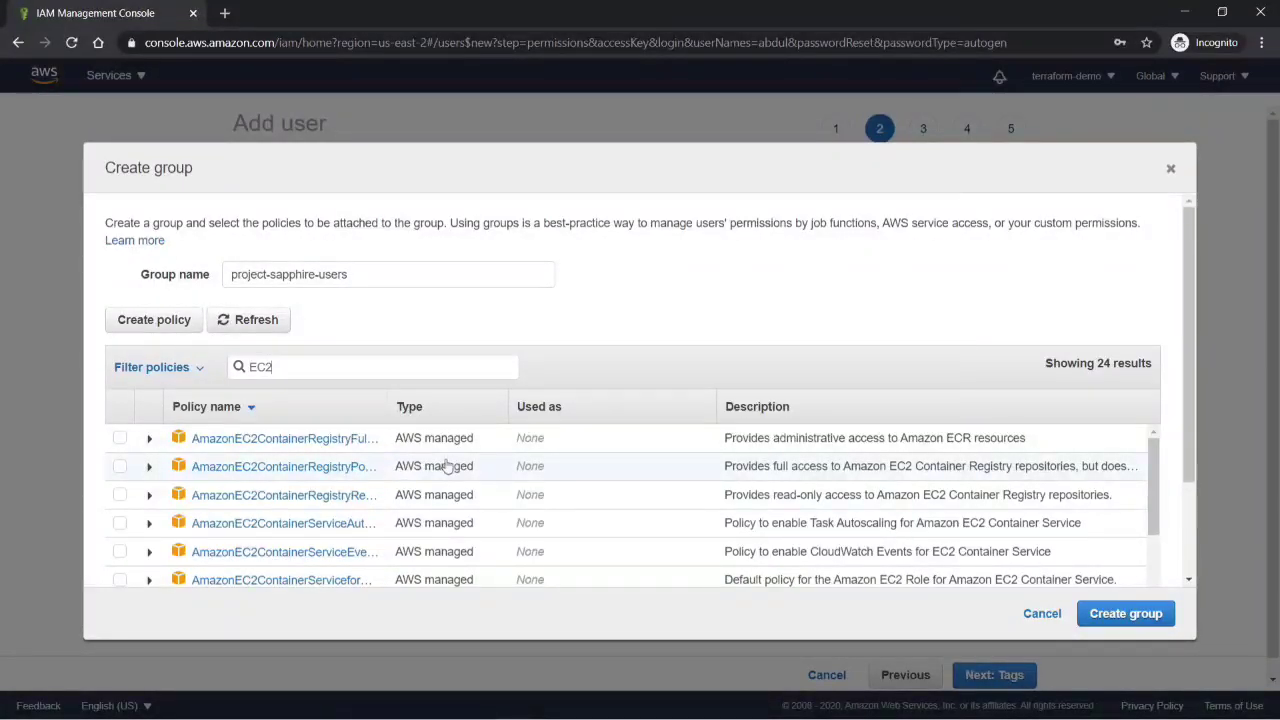
pyautogui.scroll(-2, 214, 494)
pyautogui.click(119, 498)
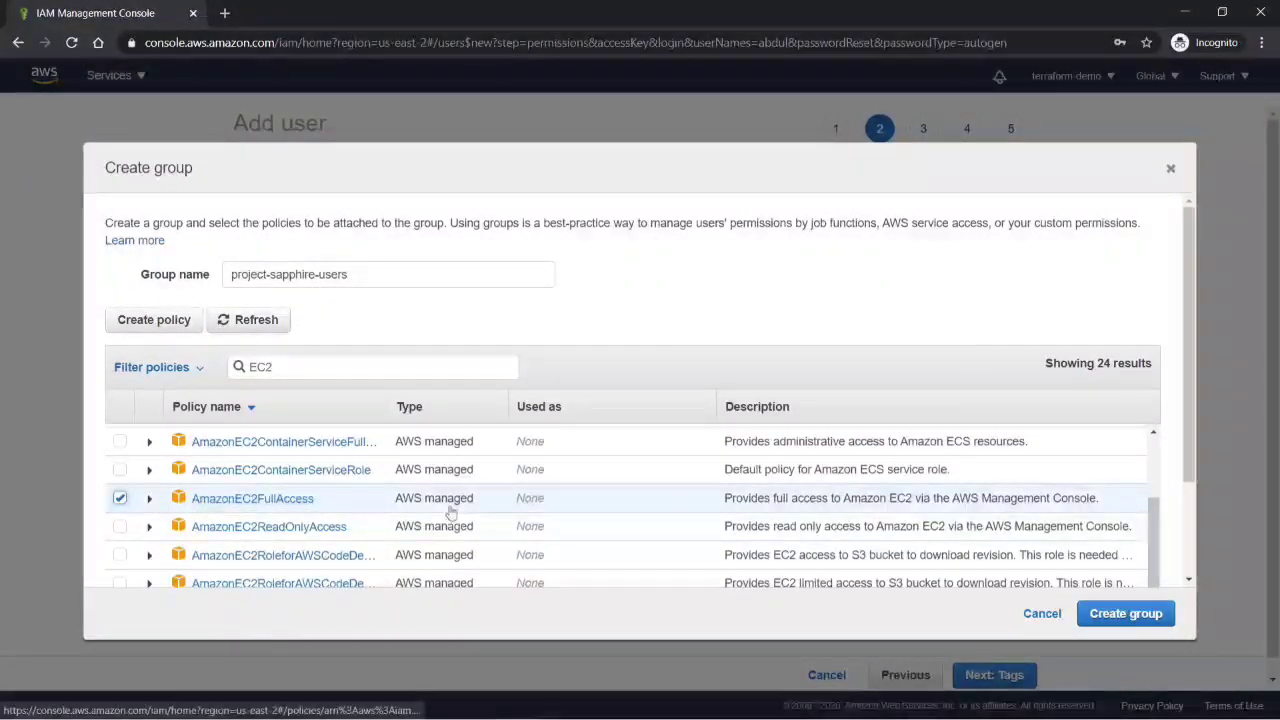
pyautogui.click(1127, 614)
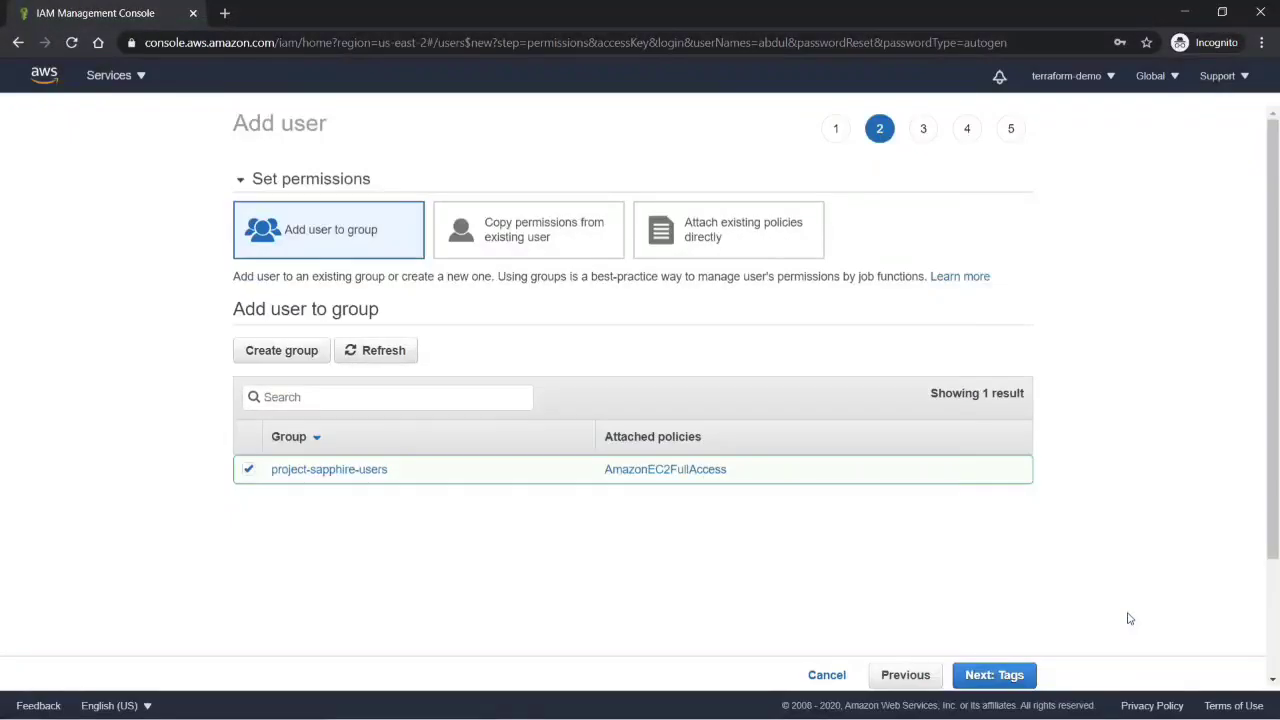
# Step: Tag the new user with the key Name and the value Project Sapphire User
pyautogui.click(966, 670)
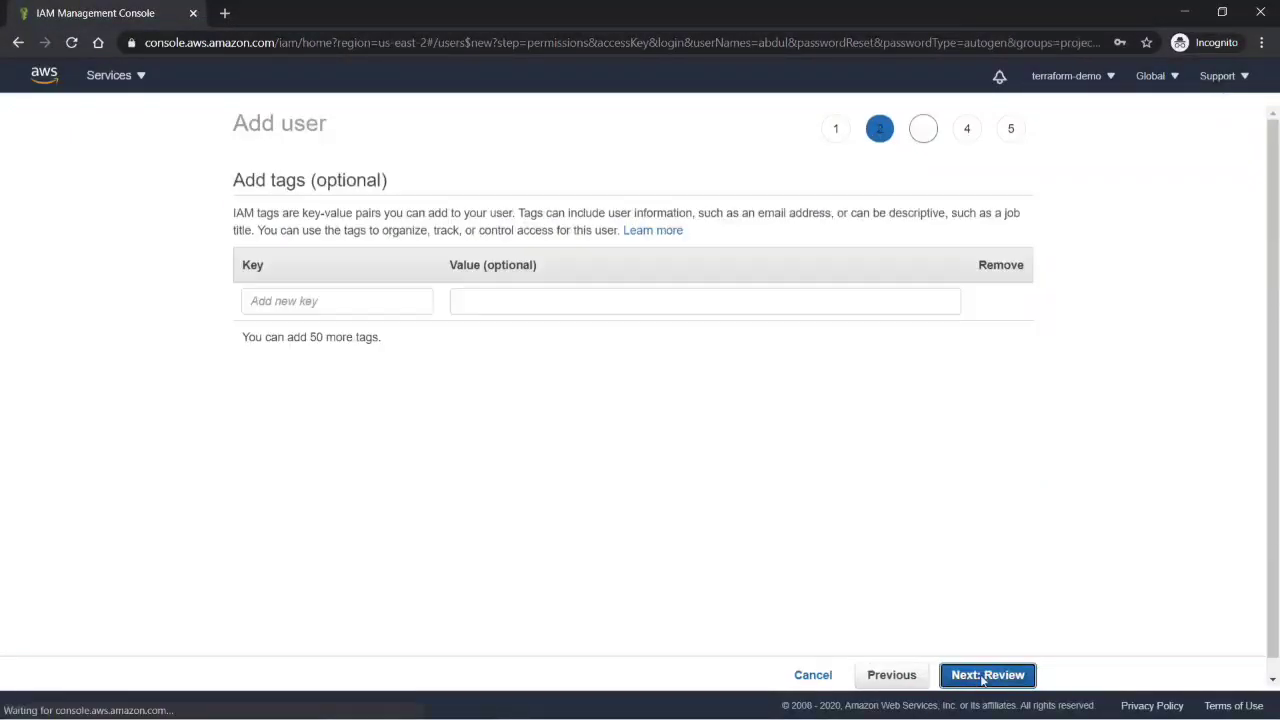
pyautogui.write('Name')
pyautogui.click(519, 302)
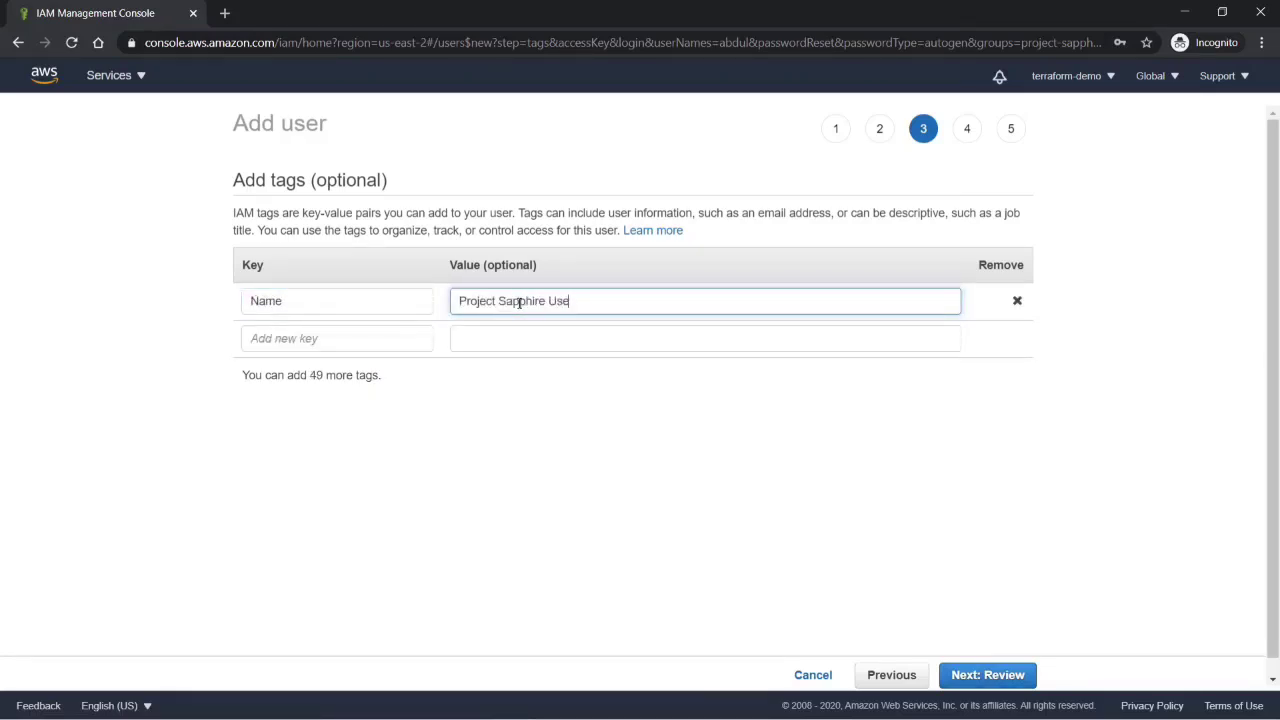
pyautogui.click(1011, 675)
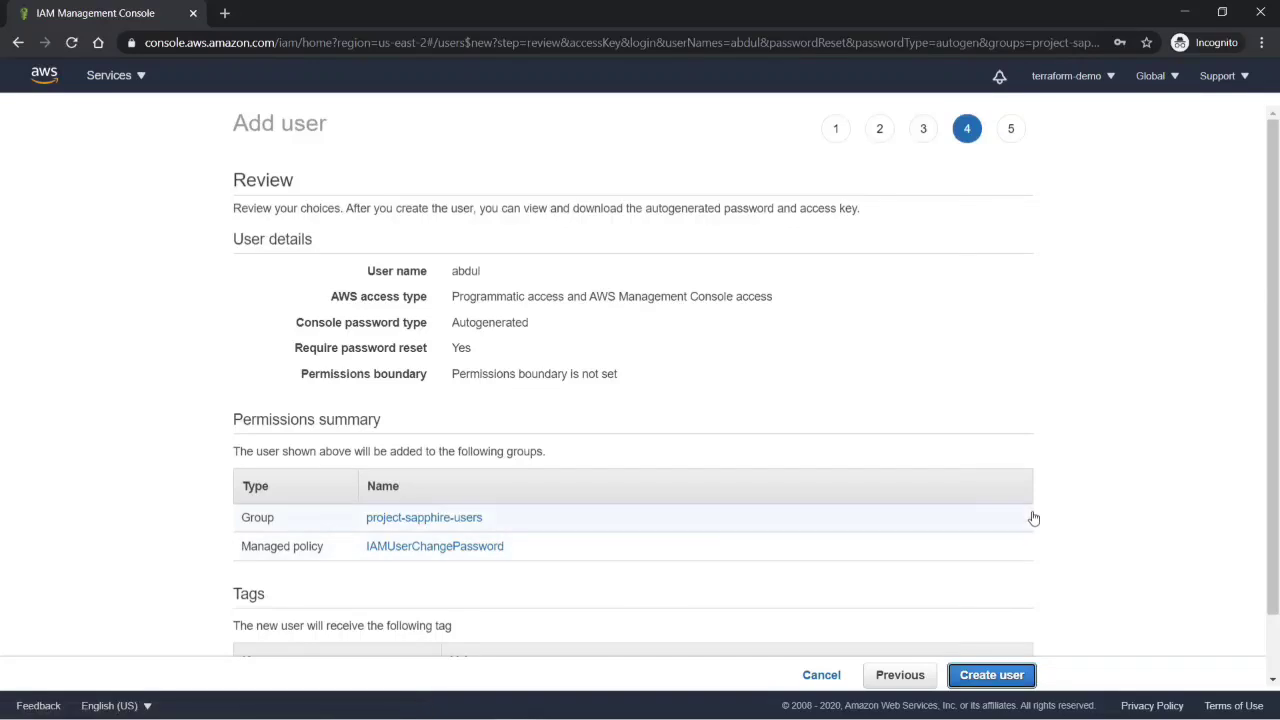
# Step: Review the second user's details, create the user and close the wizard
pyautogui.scroll(-2, 1019, 651)
pyautogui.click(991, 675)
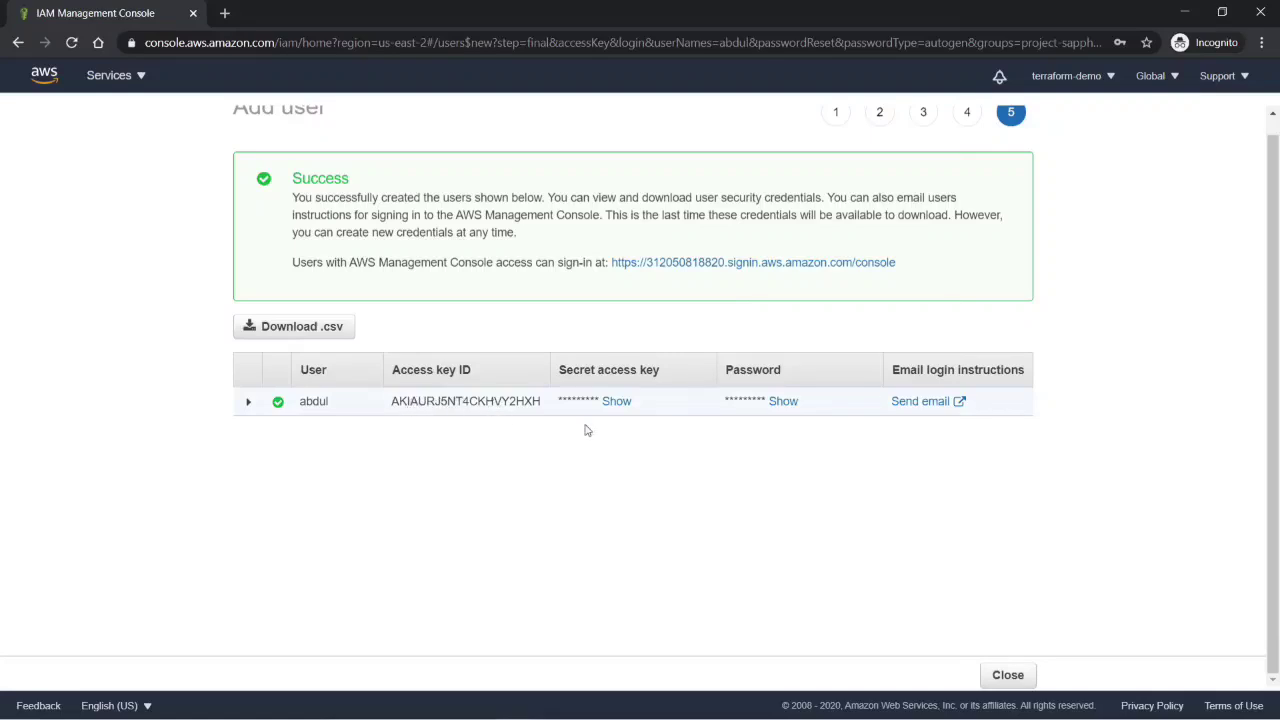
pyautogui.click(1008, 675)
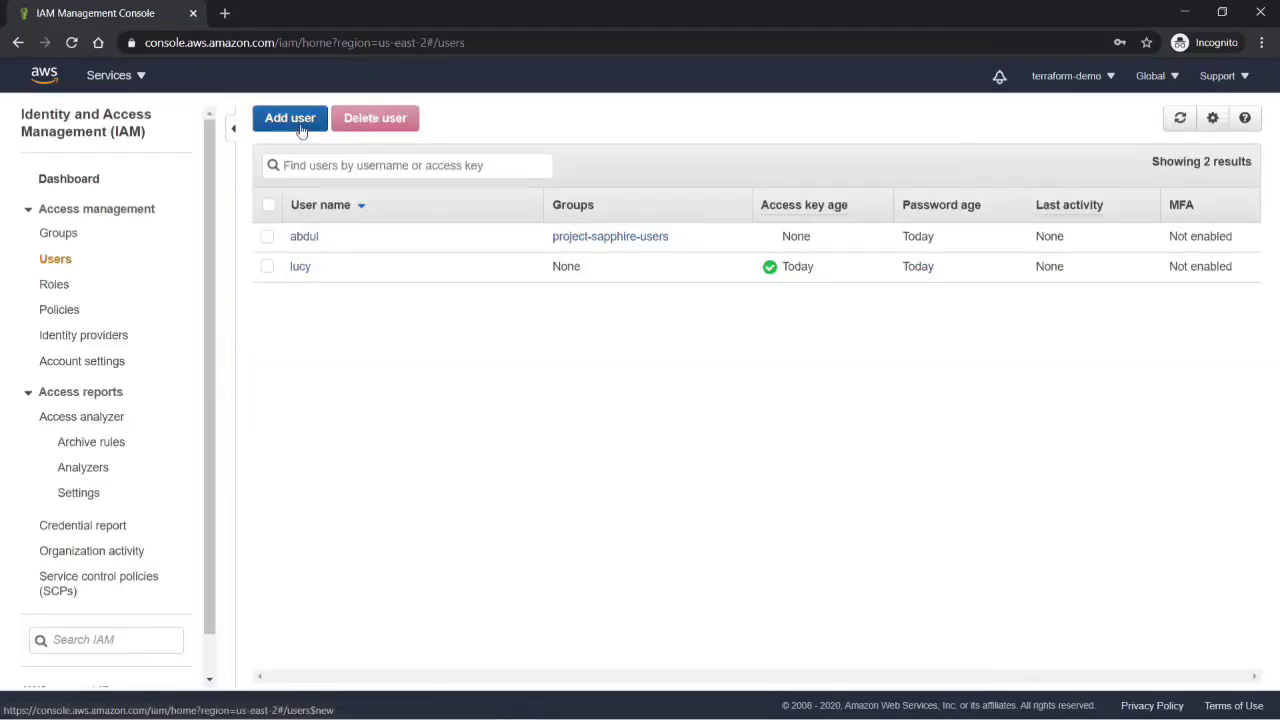
# Step: Start adding a third IAM user with programmatic access, console access and an autogenerated password
pyautogui.click(289, 118)
pyautogui.write('lee')
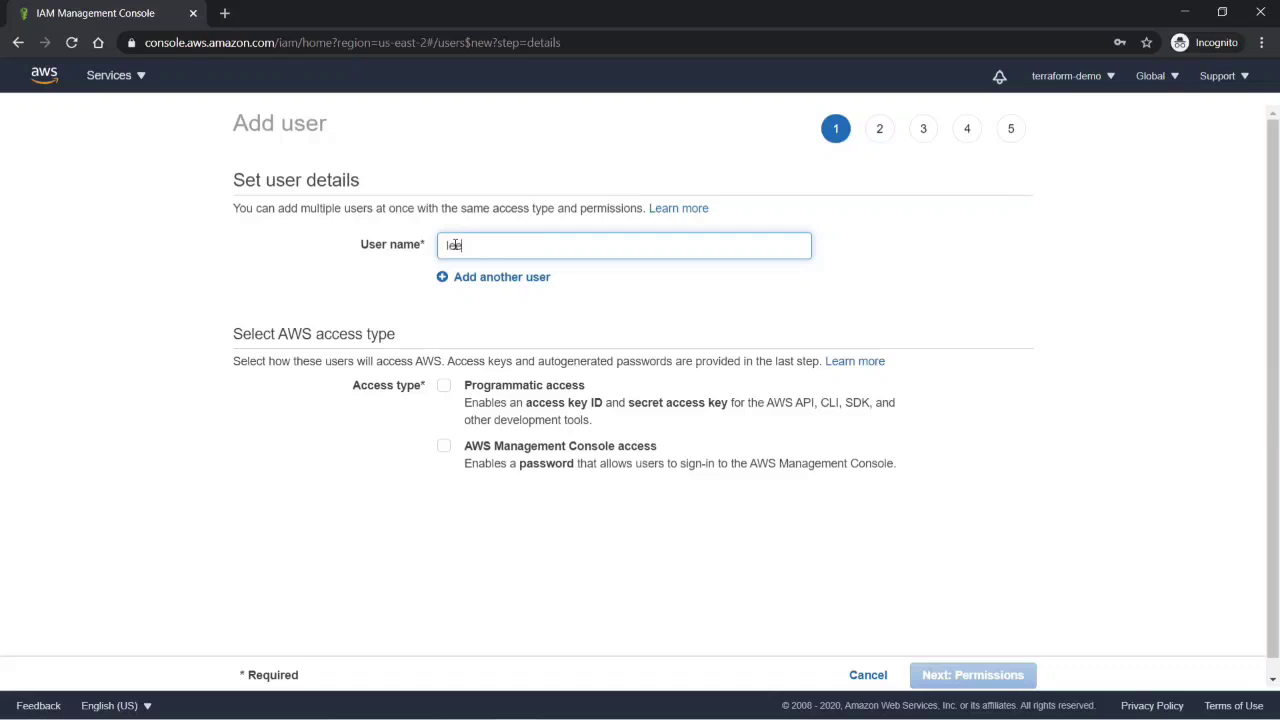
pyautogui.click(444, 387)
pyautogui.click(443, 446)
pyautogui.scroll(-1, 920, 615)
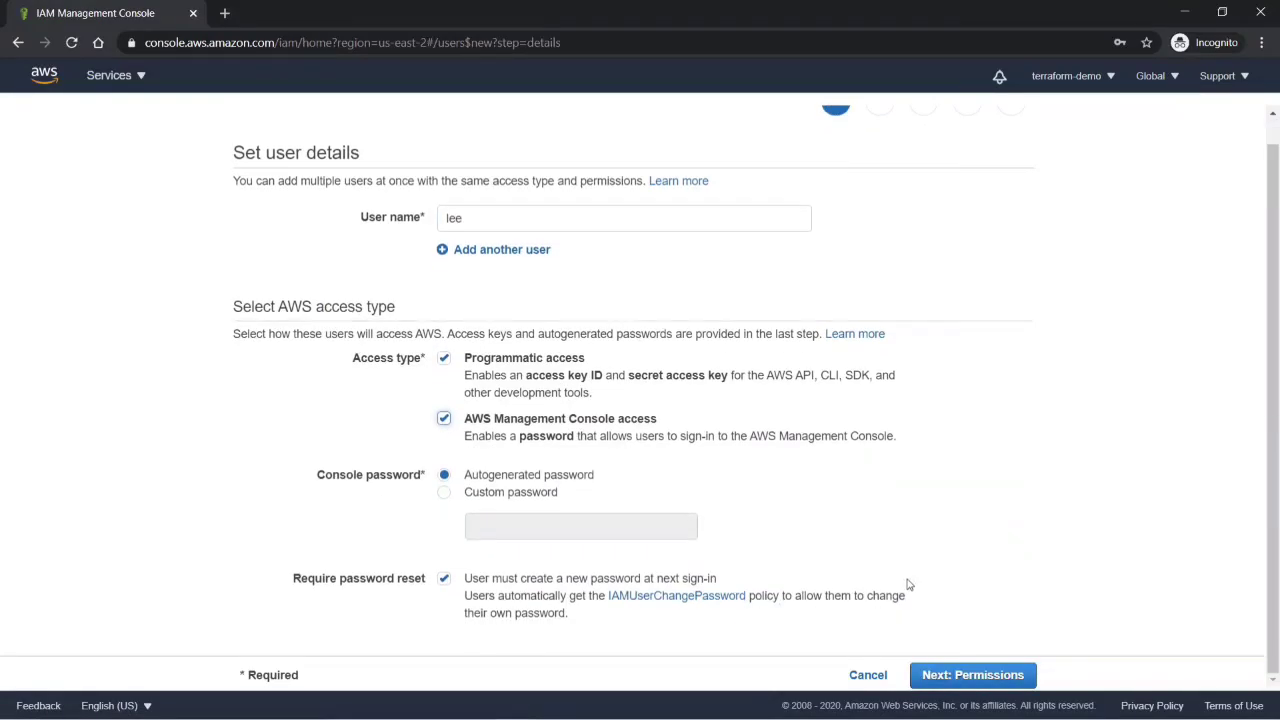
pyautogui.click(955, 671)
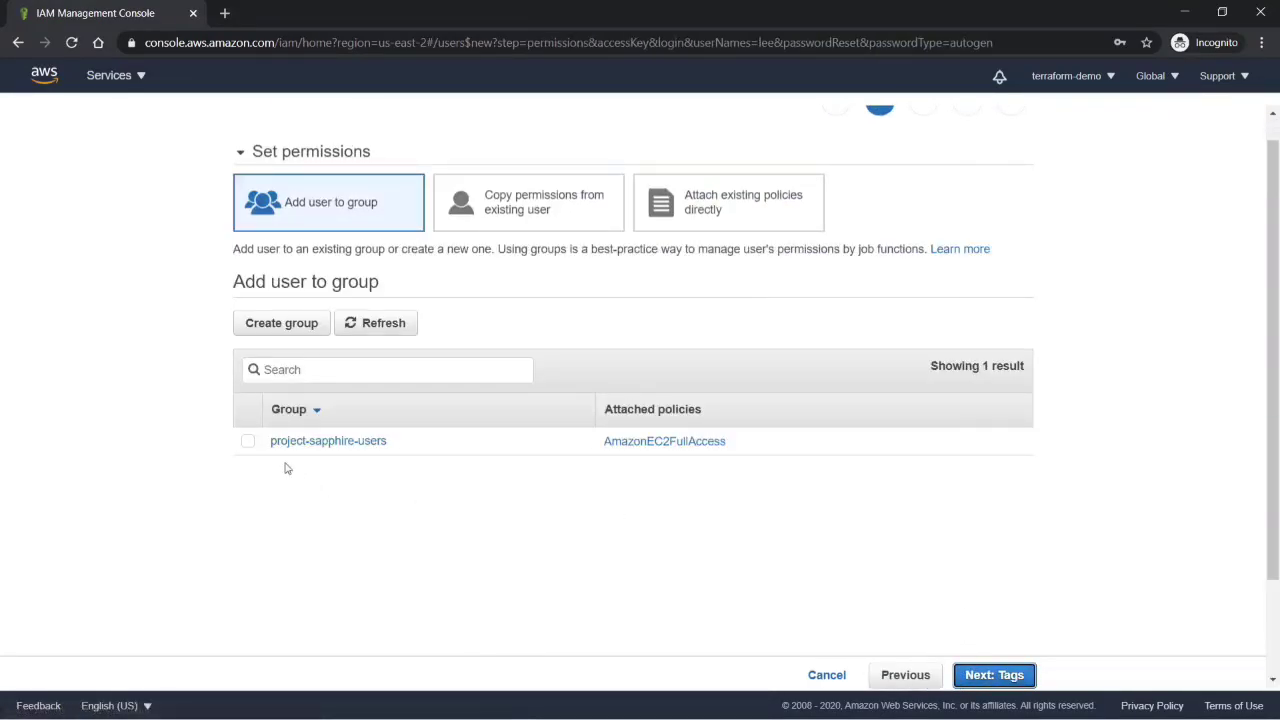
# Step: Add the third user to the project-sapphire-users group, create the user without tags and close the wizard
pyautogui.click(248, 447)
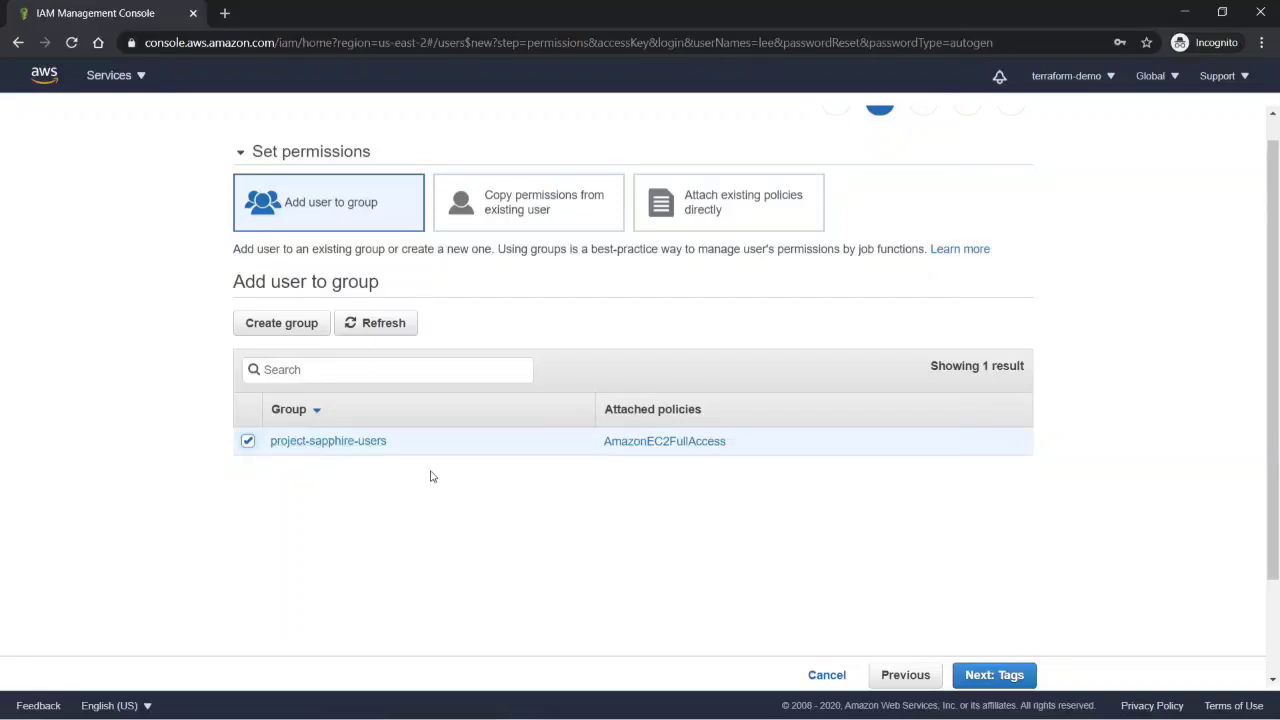
pyautogui.click(996, 675)
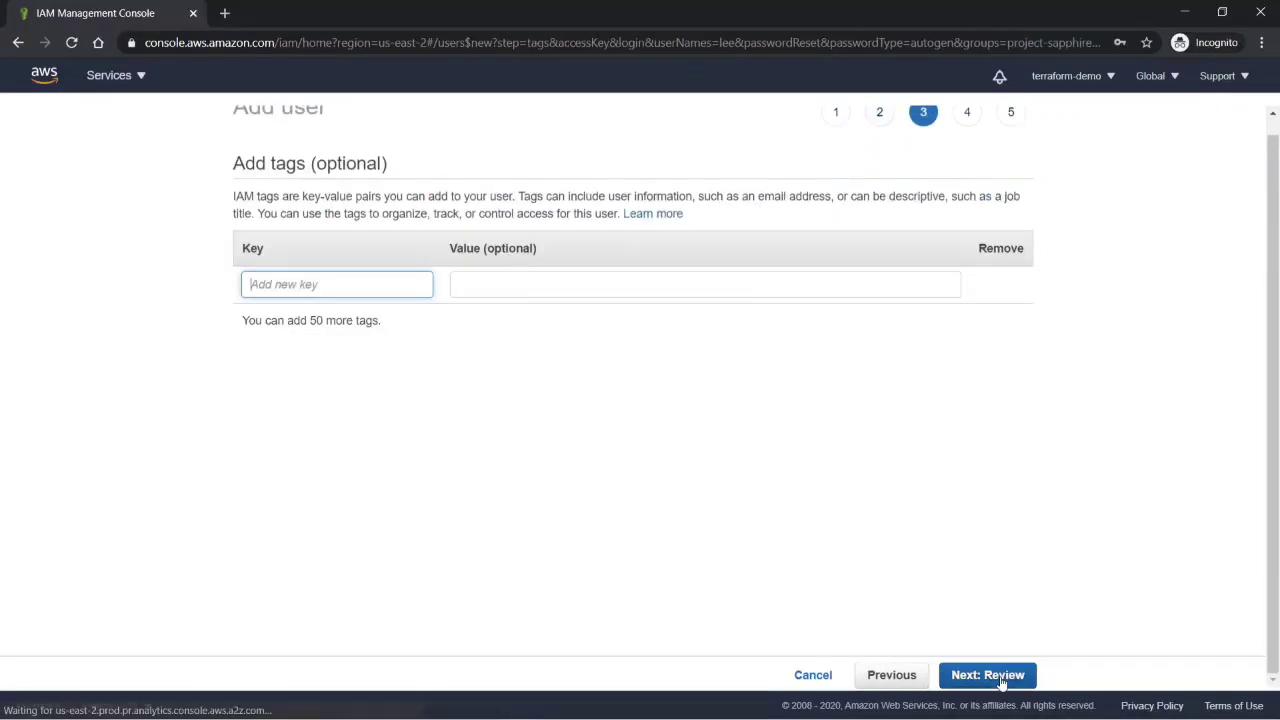
pyautogui.click(1001, 680)
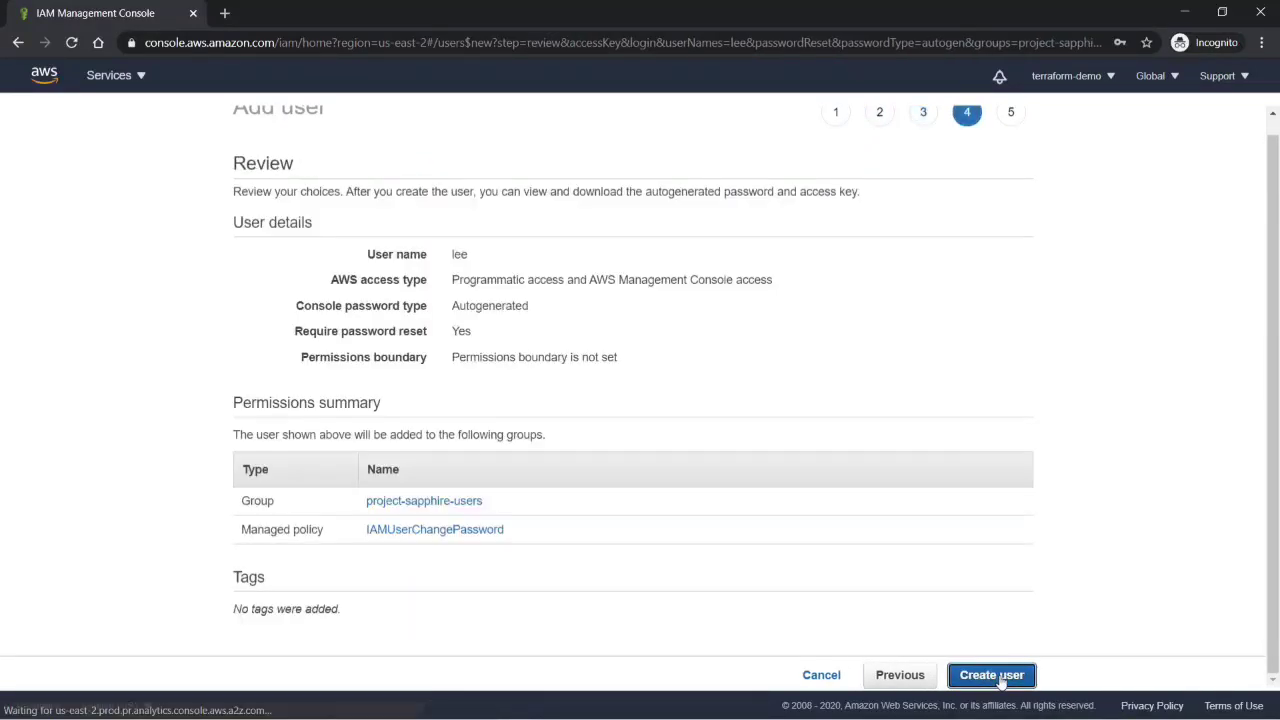
pyautogui.click(1001, 680)
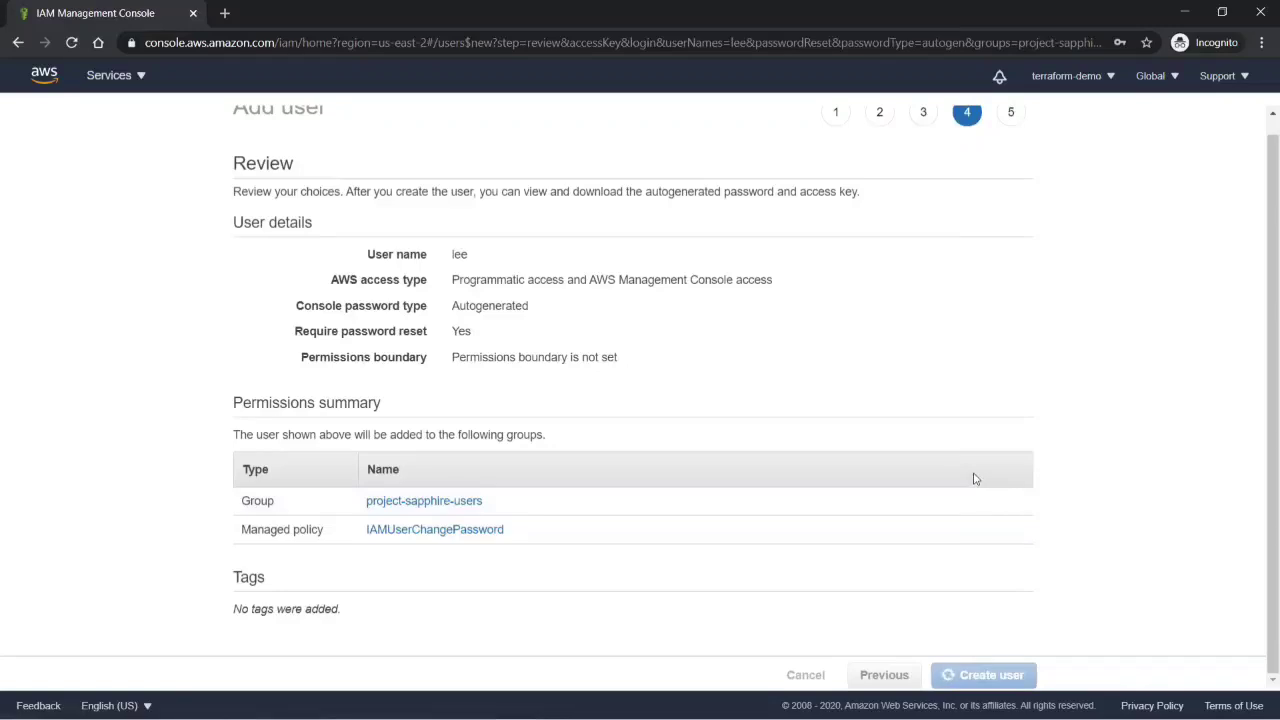
pyautogui.click(1008, 678)
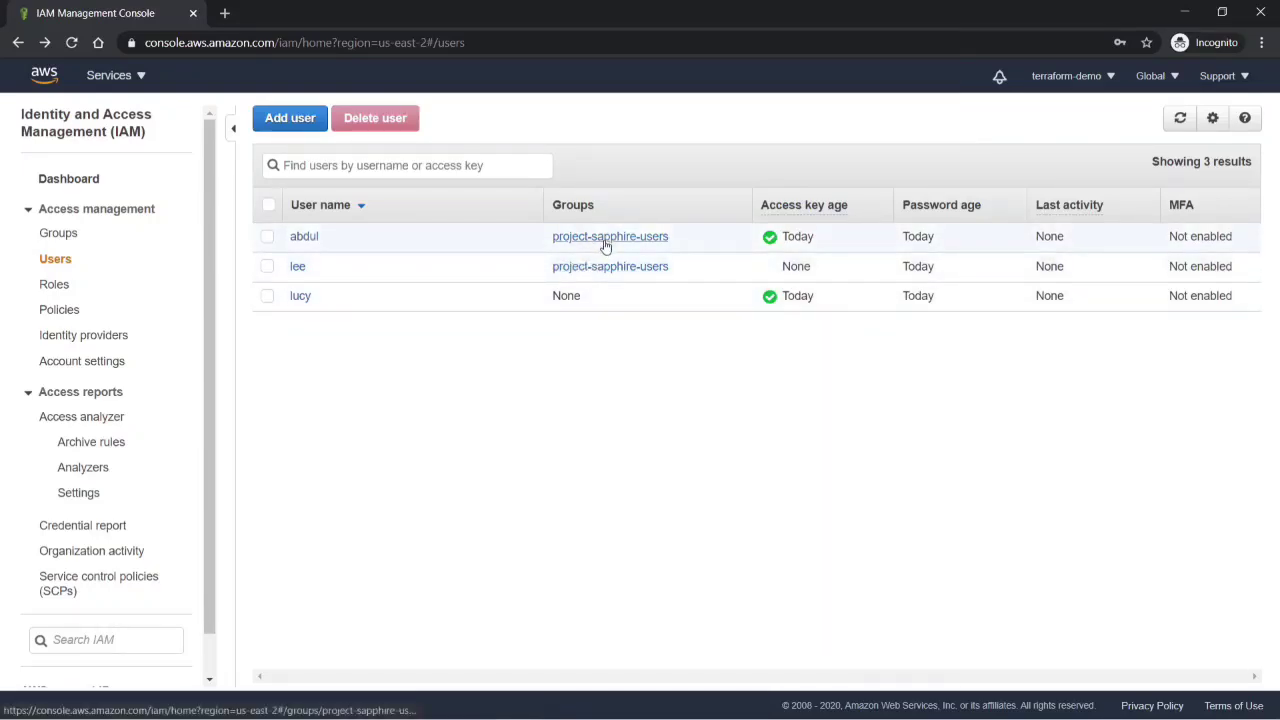
# Step: Attach the AmazonS3FullAccess managed policy to the project-sapphire-users group
pyautogui.click(57, 233)
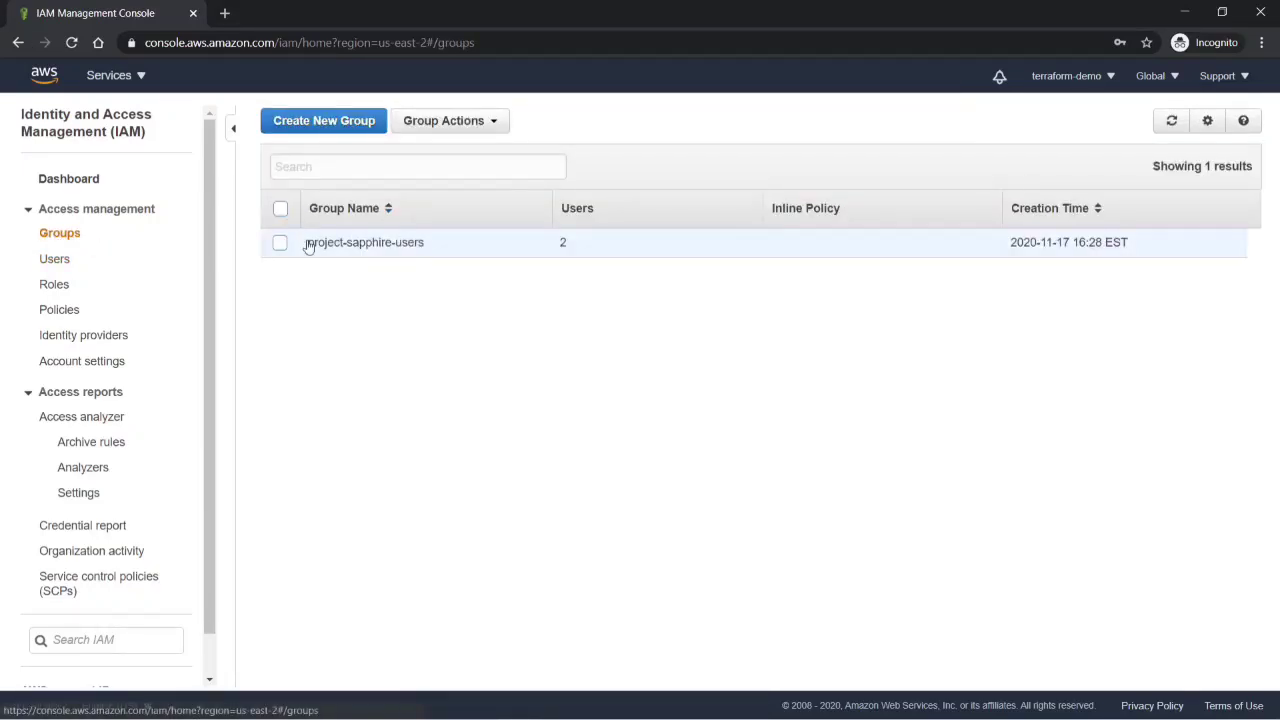
pyautogui.click(362, 246)
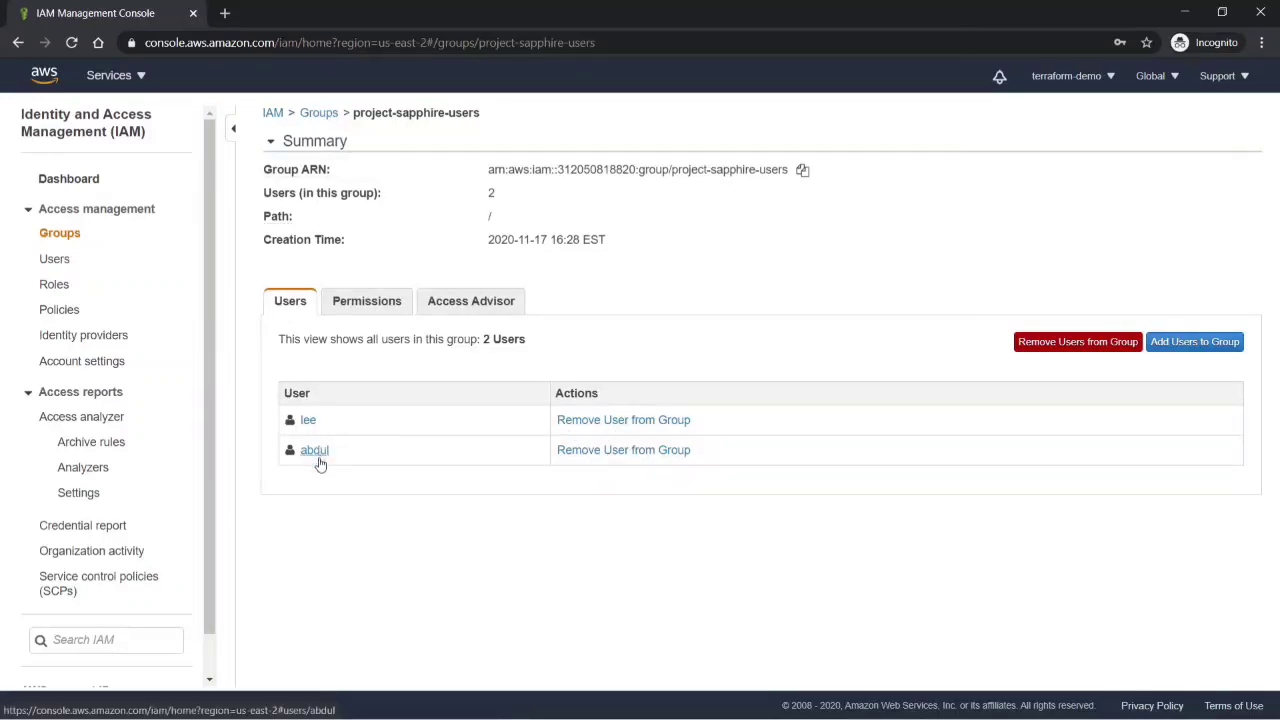
pyautogui.click(350, 312)
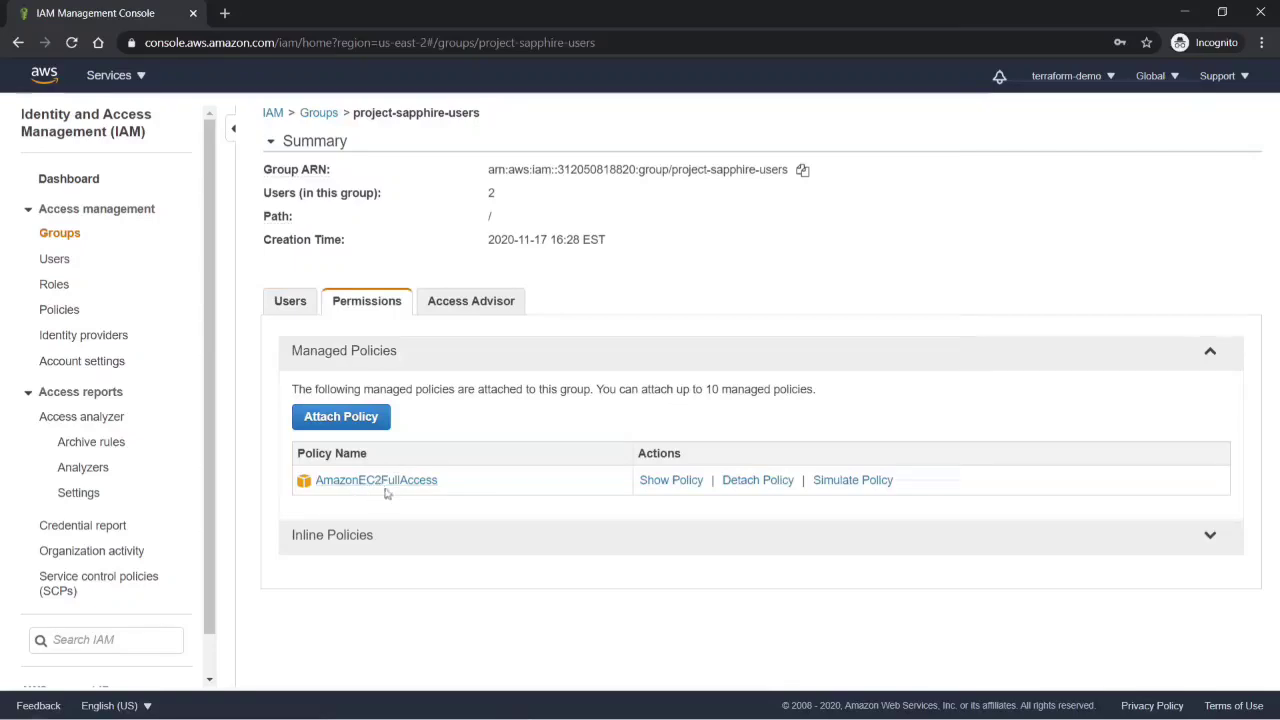
pyautogui.click(377, 417)
pyautogui.click(465, 215)
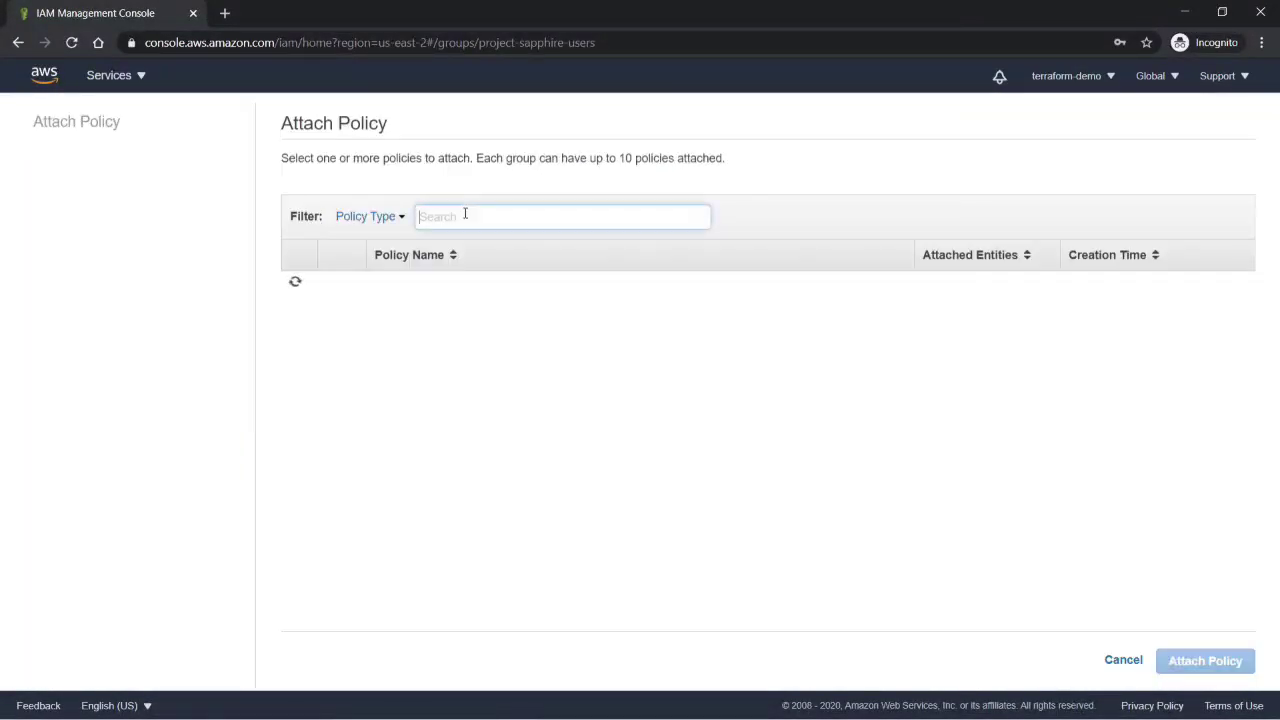
pyautogui.write('S3')
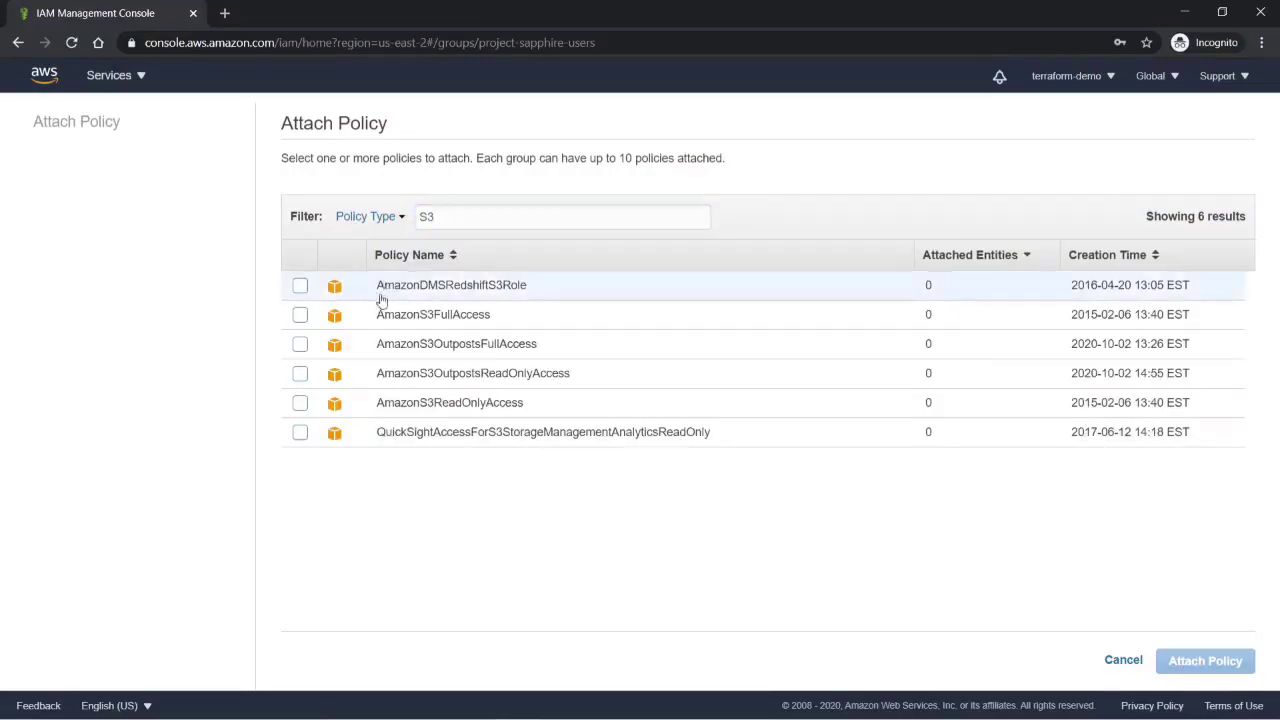
pyautogui.click(300, 315)
pyautogui.click(1220, 662)
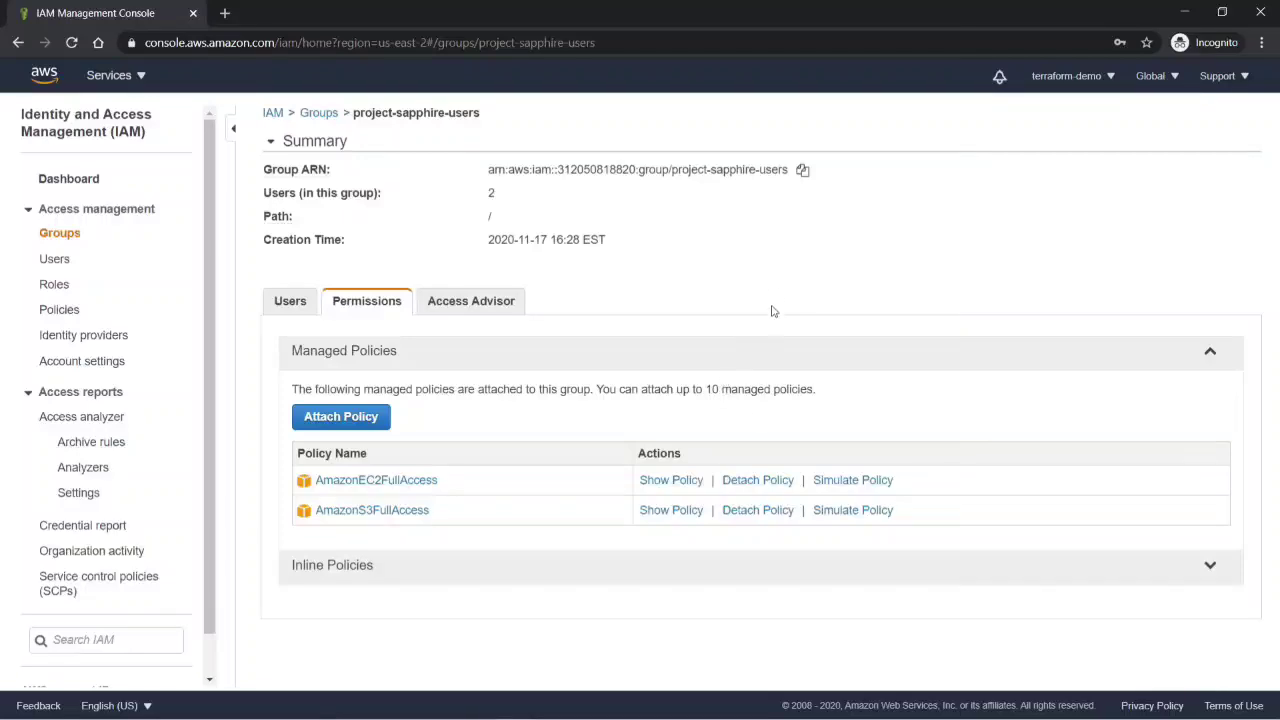
# Step: Open the list of all IAM policies and examine the type of the AdministratorAccess policy
pyautogui.click(70, 312)
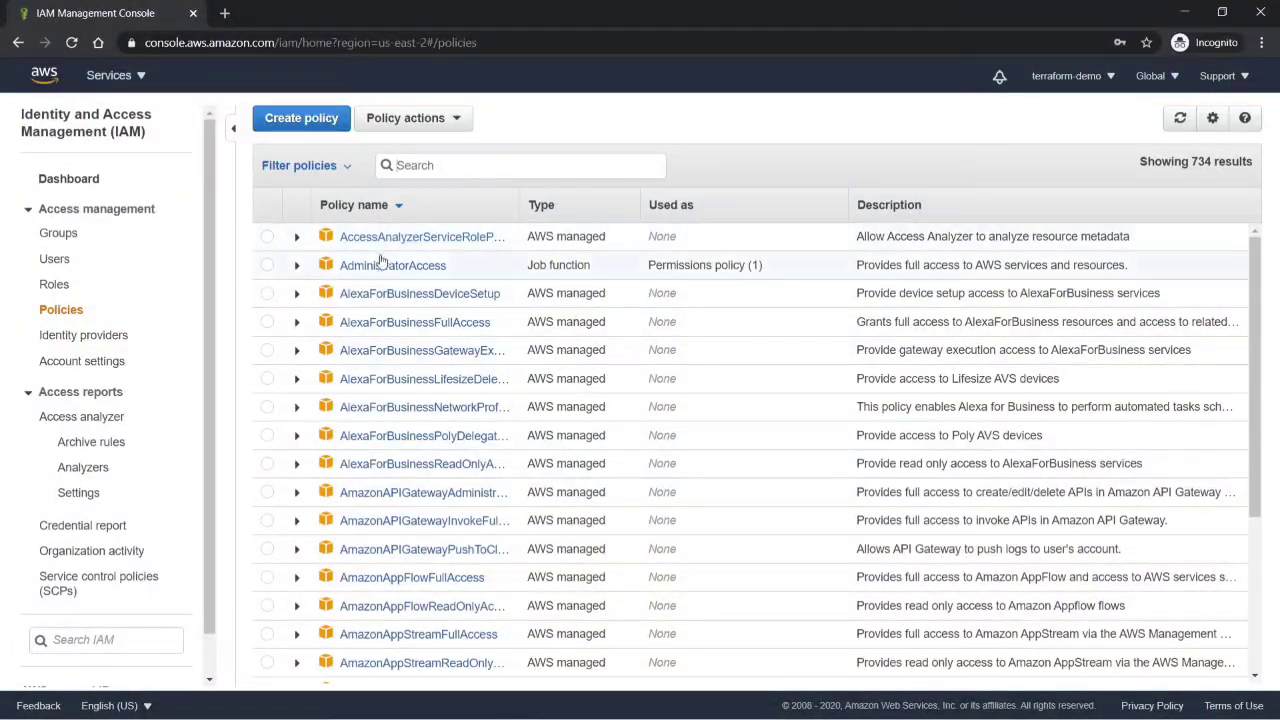
pyautogui.moveTo(528, 267); pyautogui.dragTo(611, 268)
pyautogui.click(578, 218)
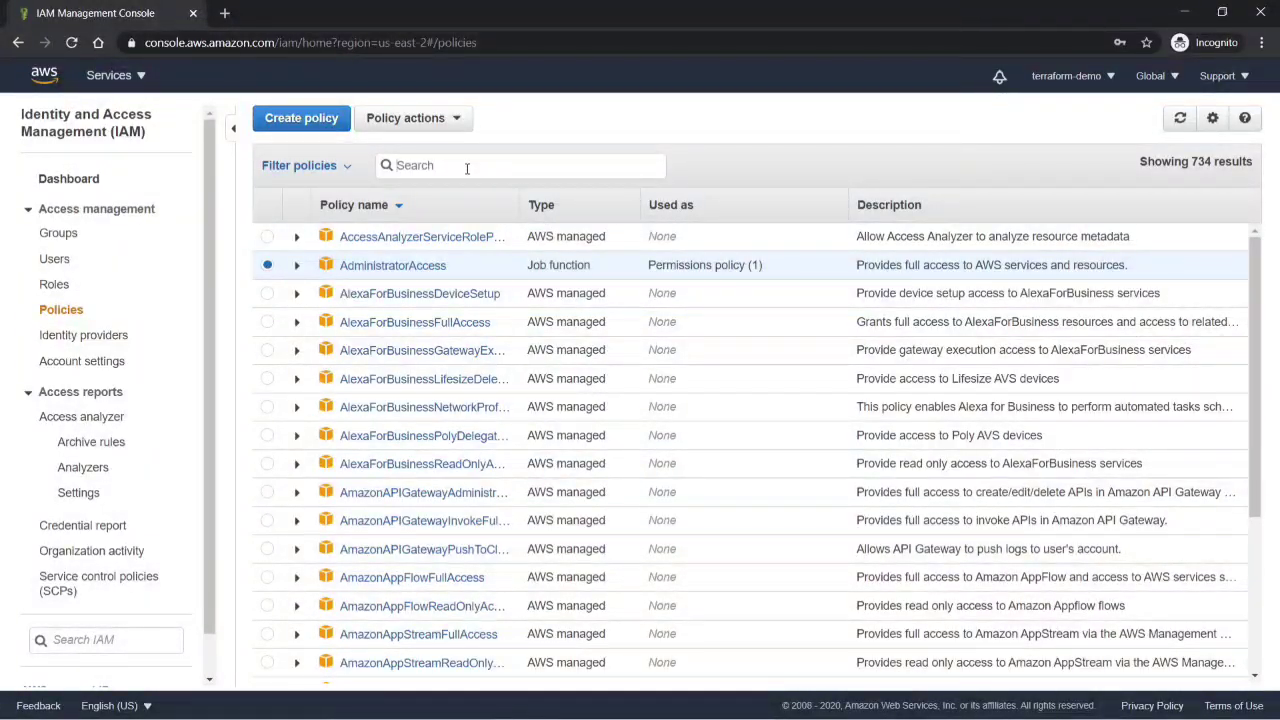
pyautogui.click(472, 171)
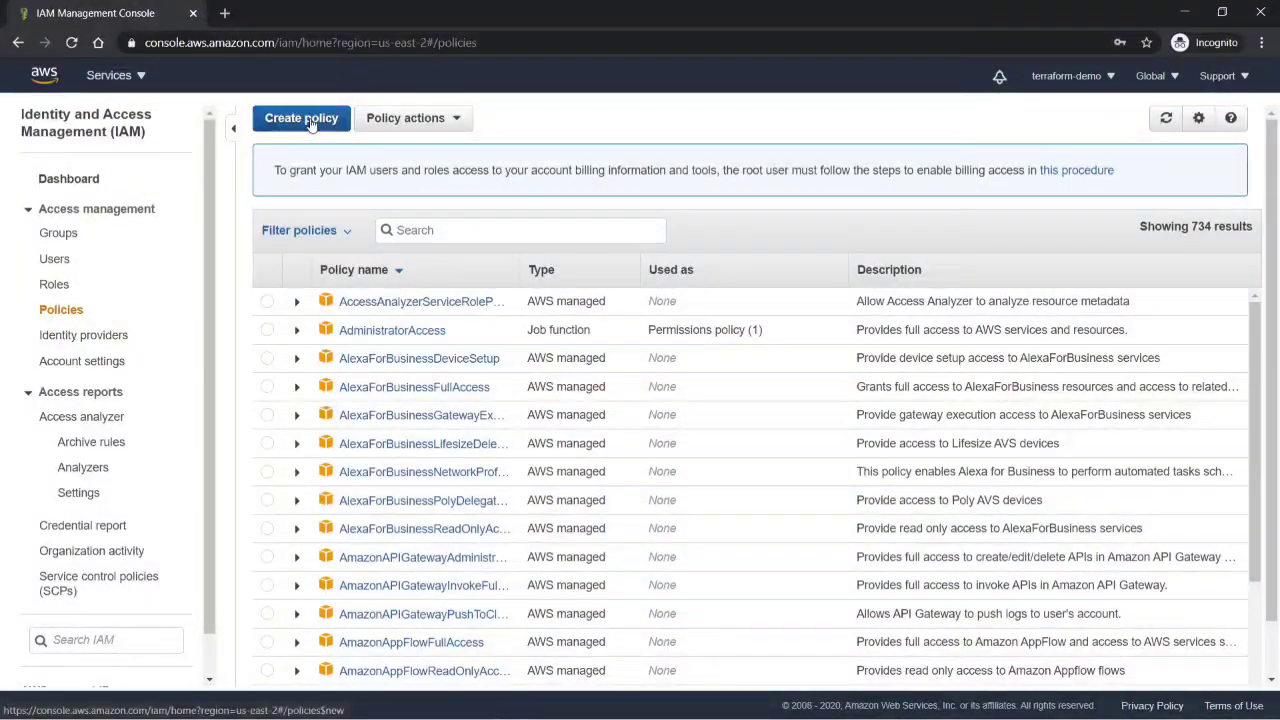
# Step: Start a new policy in the visual editor for the EC2 service and allow the Read access level
pyautogui.click(310, 121)
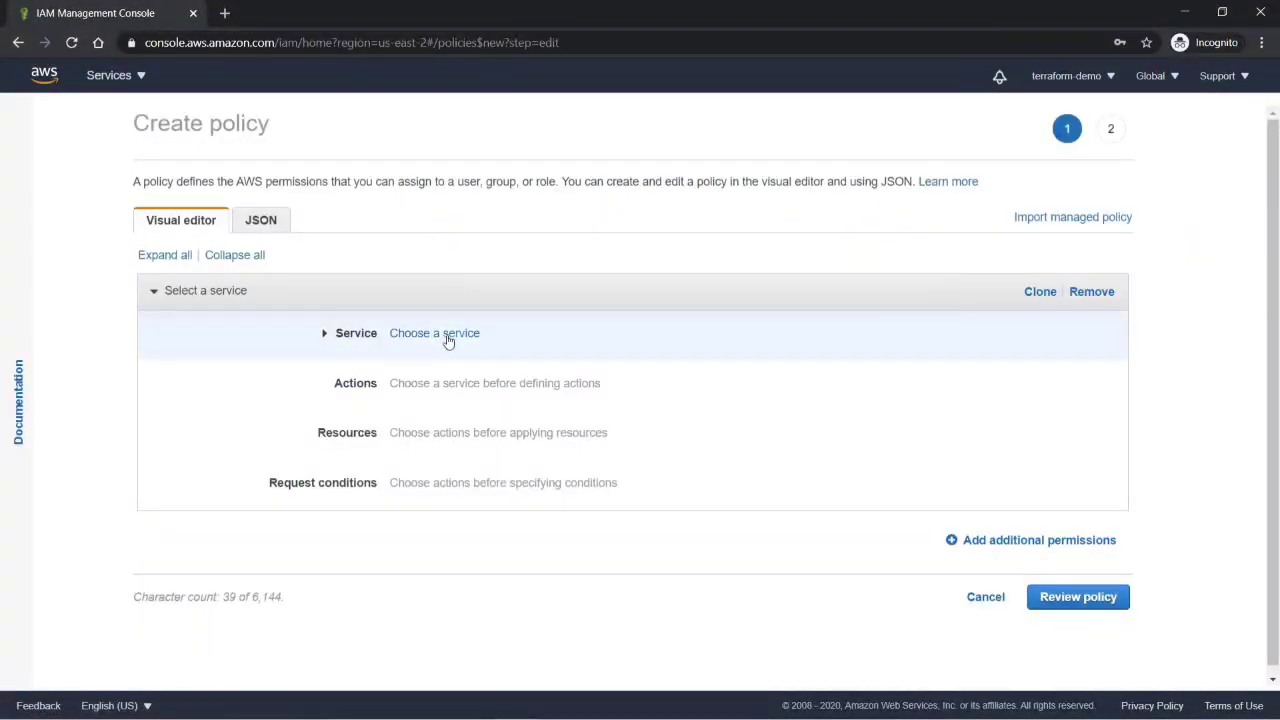
pyautogui.click(447, 333)
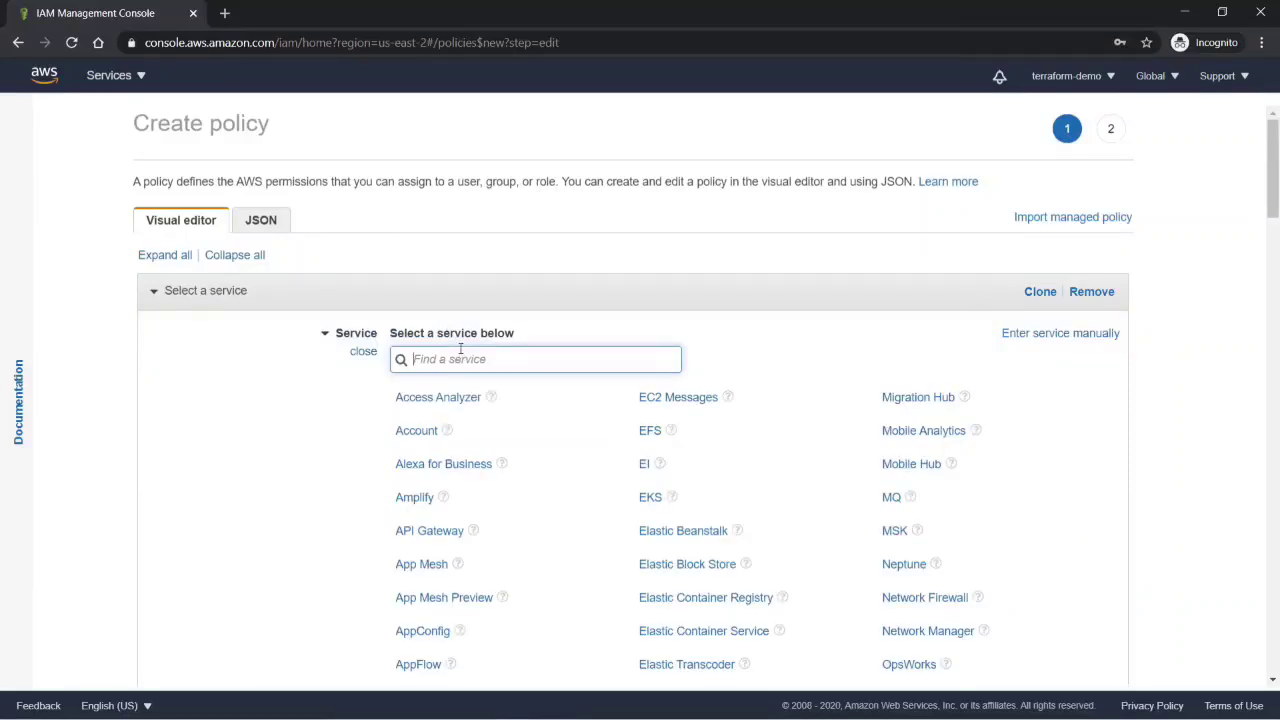
pyautogui.write('EC2')
pyautogui.click(410, 406)
pyautogui.click(494, 409)
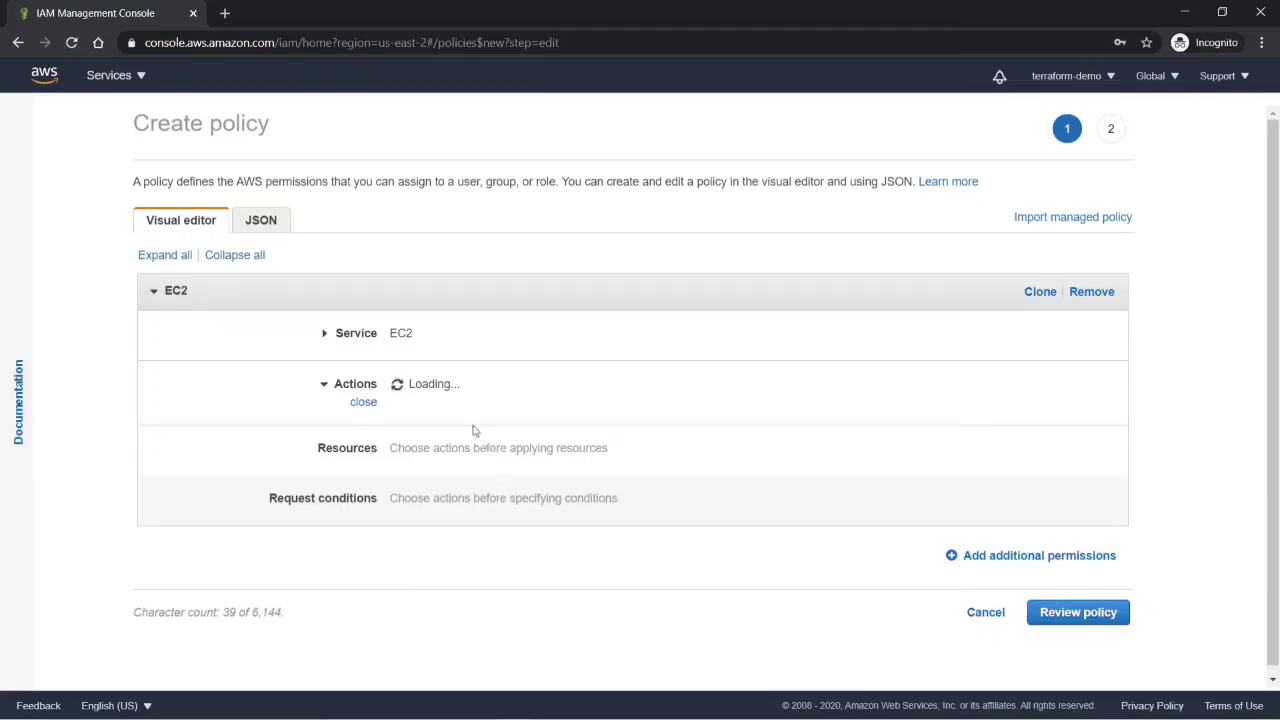
pyautogui.click(416, 509)
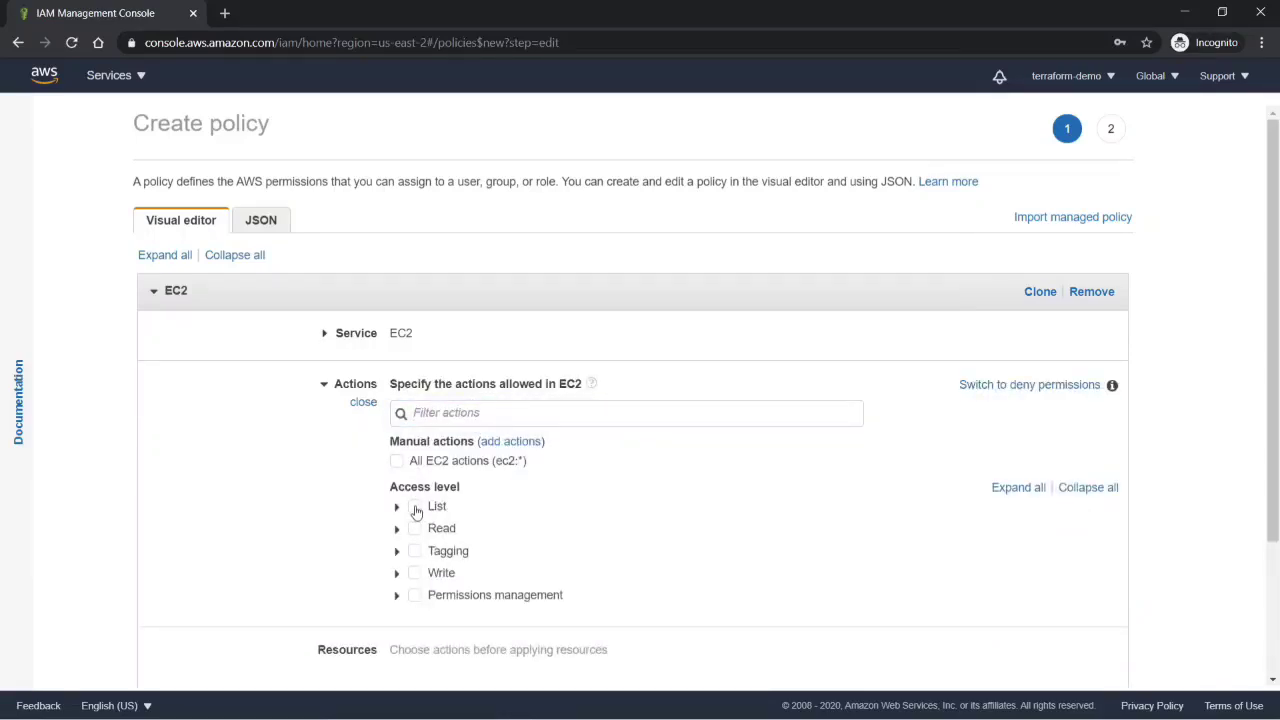
pyautogui.click(415, 528)
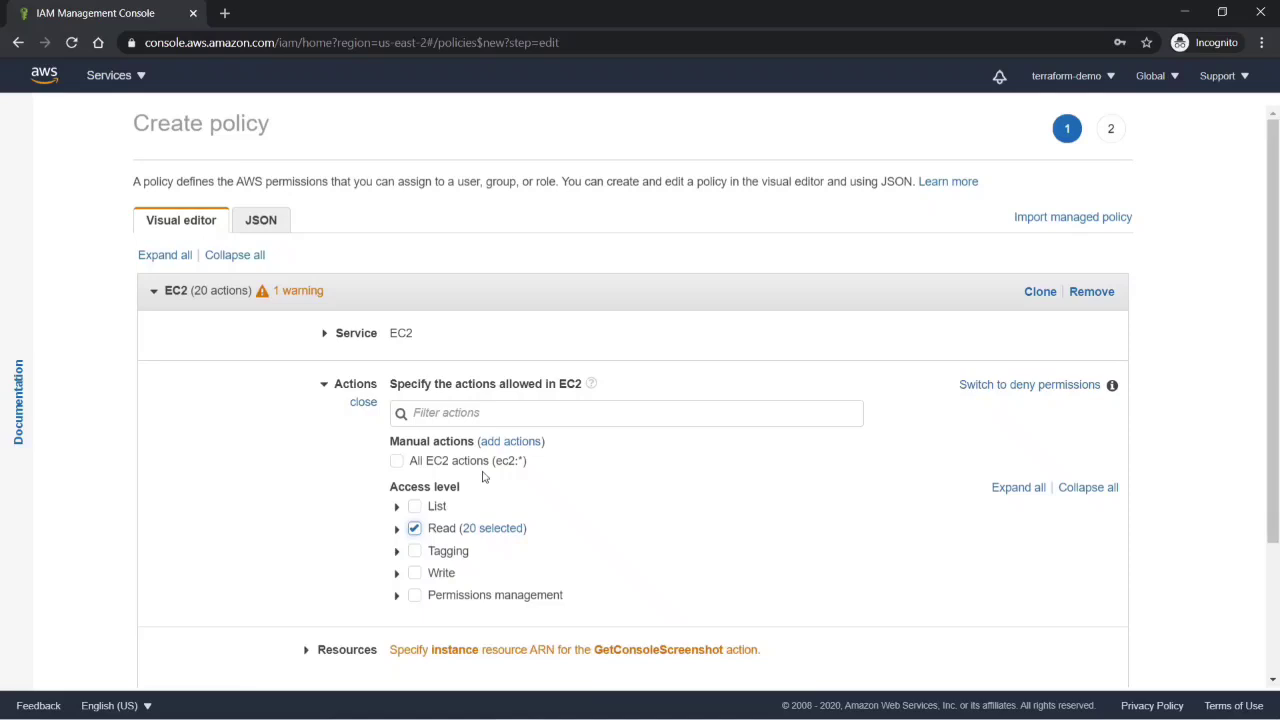
# Step: Also allow the List access level for EC2, review the chosen actions and apply the permissions to all resources
pyautogui.click(415, 508)
pyautogui.scroll(-2, 613, 496)
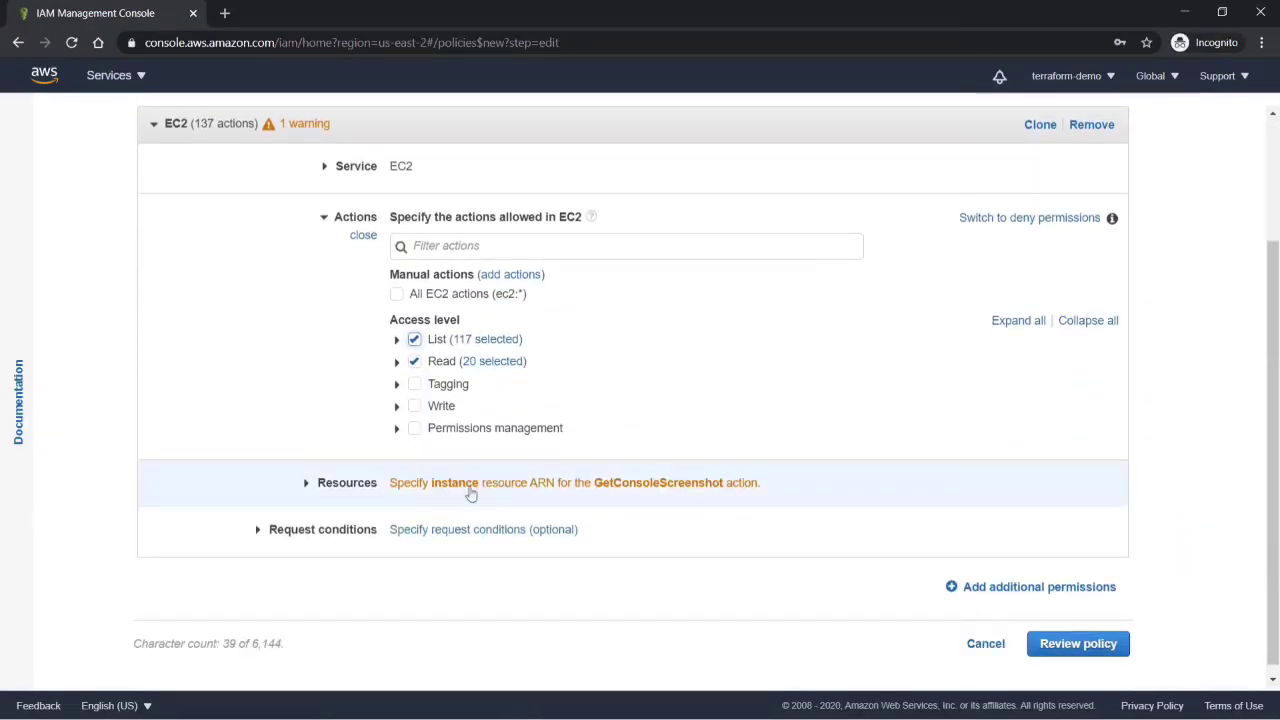
pyautogui.click(310, 488)
pyautogui.scroll(-3, 320, 490)
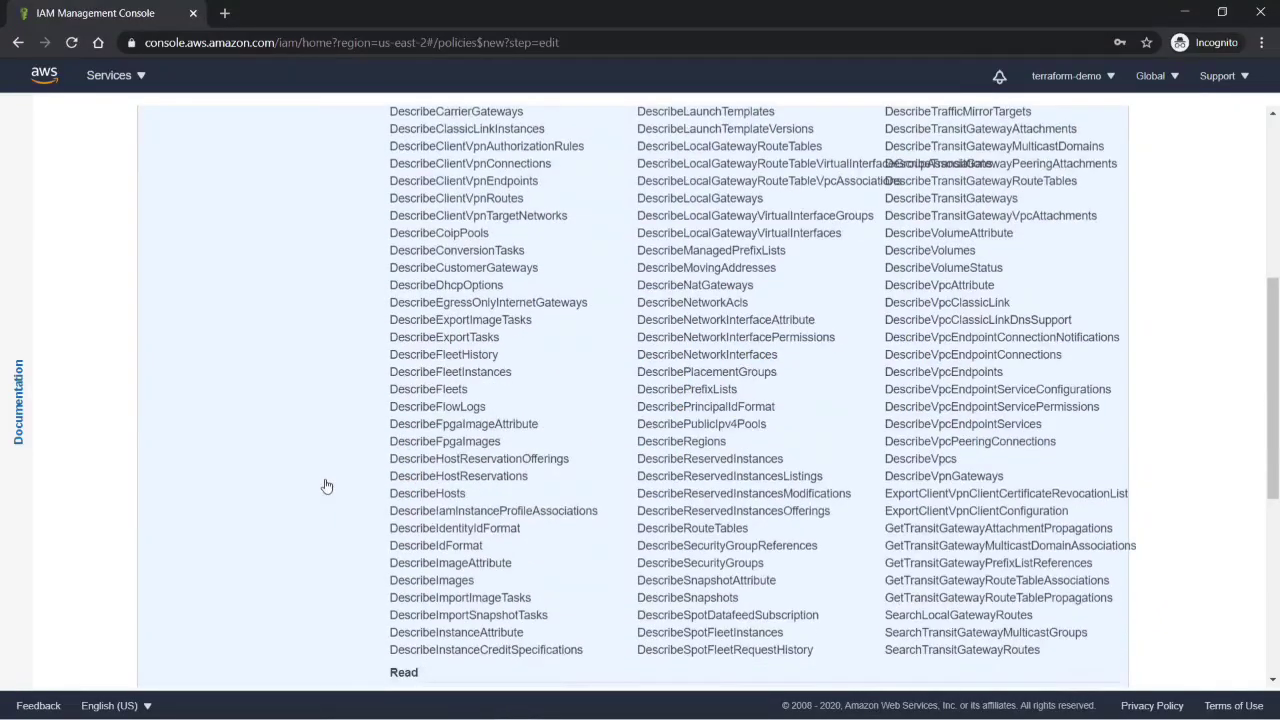
pyautogui.scroll(-2, 327, 486)
pyautogui.scroll(6, 327, 486)
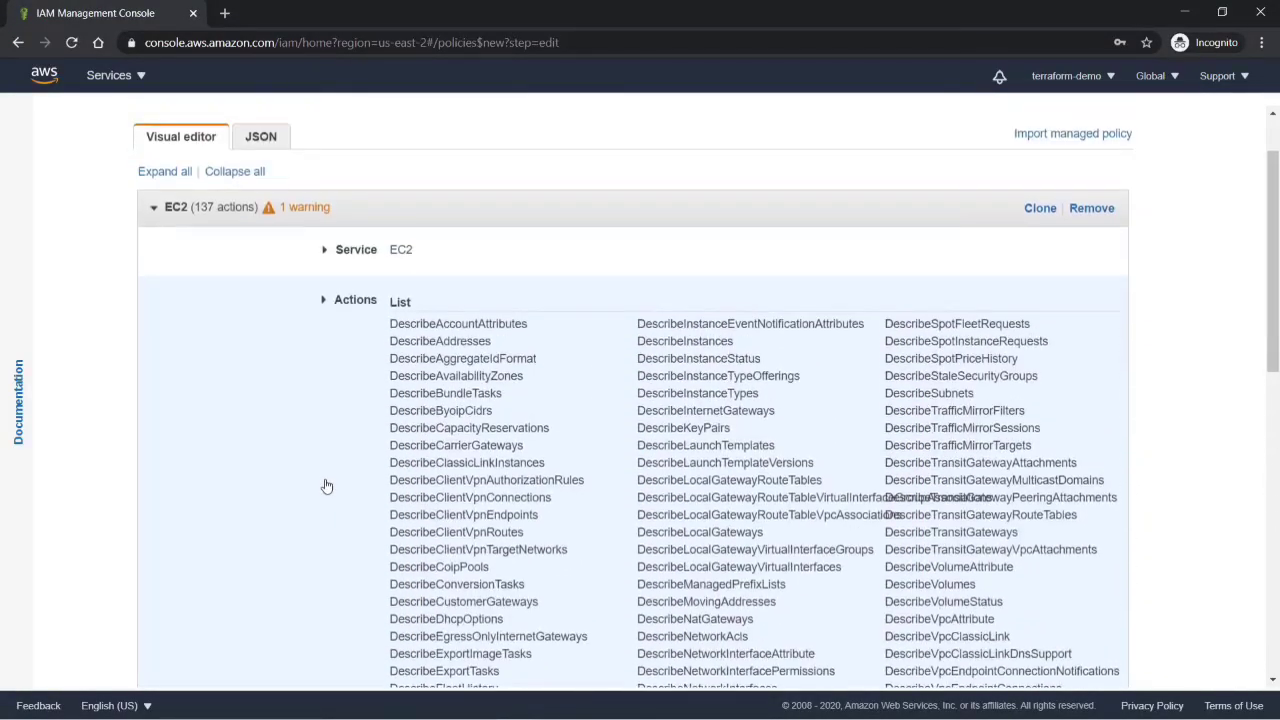
pyautogui.scroll(-7, 327, 486)
pyautogui.scroll(-2, 327, 485)
pyautogui.scroll(10, 327, 485)
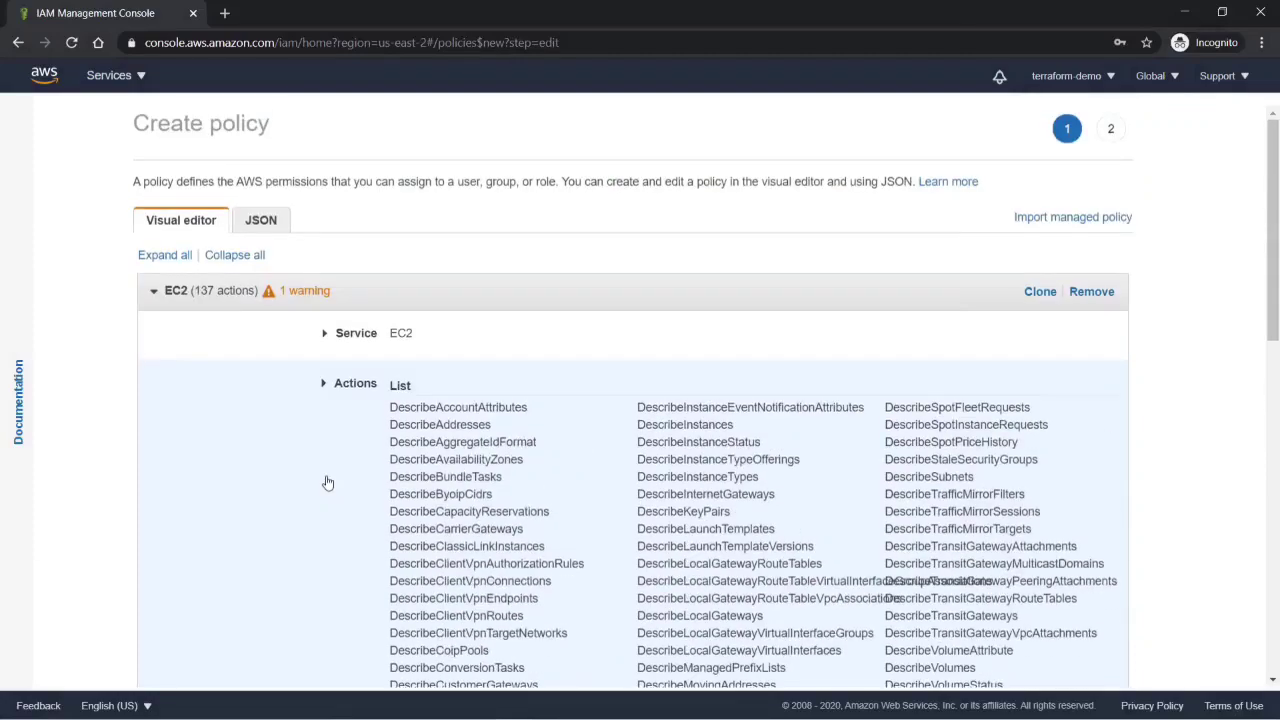
pyautogui.scroll(-10, 327, 484)
pyautogui.scroll(2, 327, 482)
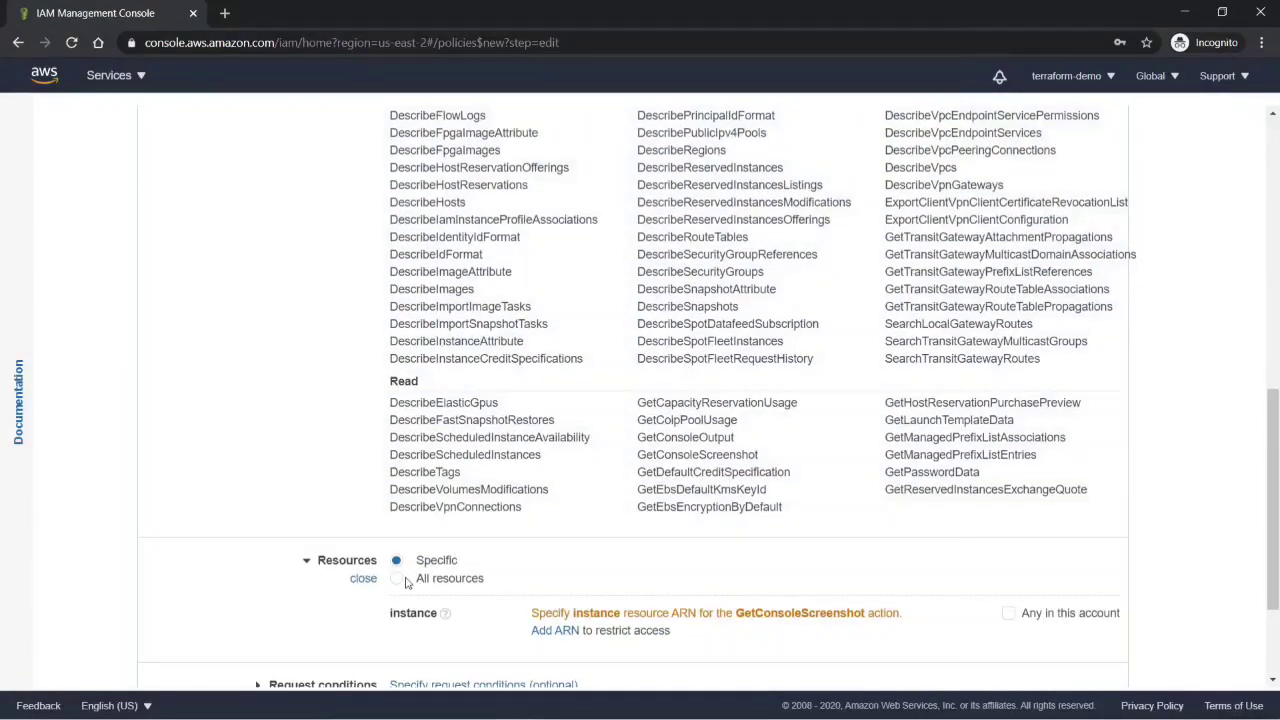
pyautogui.click(400, 580)
pyautogui.scroll(-2, 526, 540)
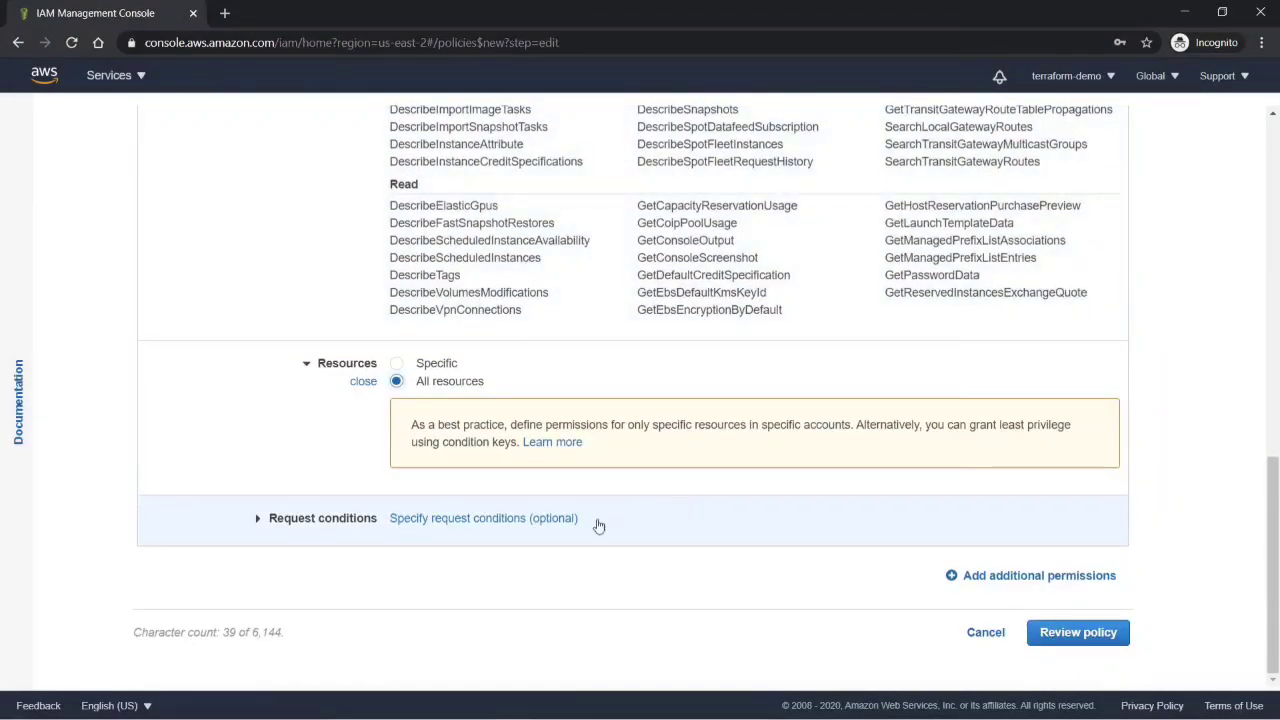
# Step: Proceed to the policy review, name the policy EC2-List-Read and create it
pyautogui.click(1070, 636)
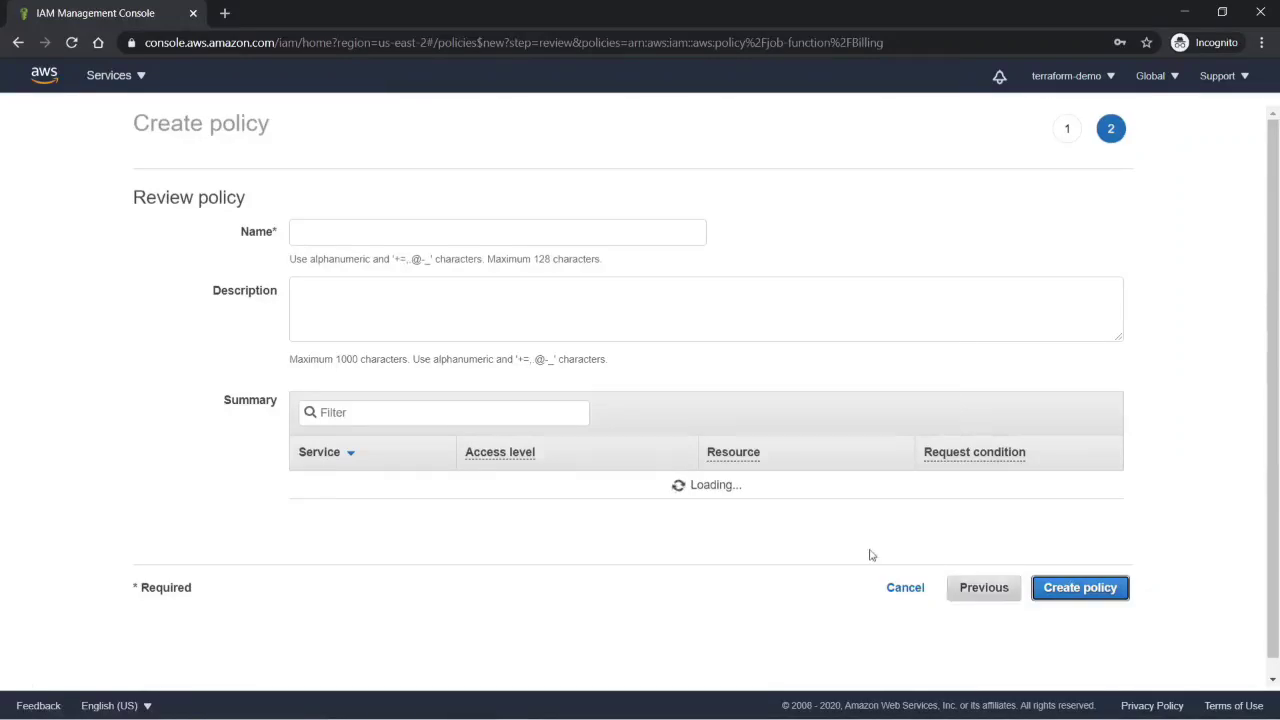
pyautogui.click(355, 234)
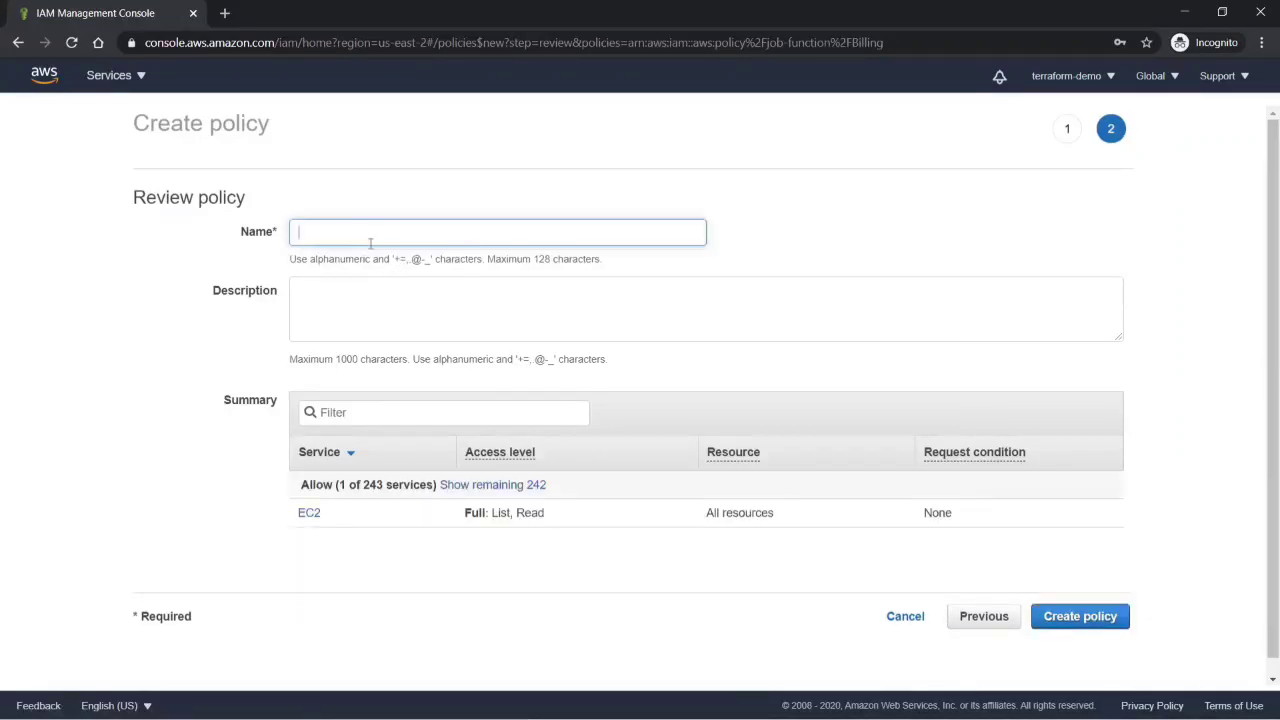
pyautogui.write('EC2-List-Read')
pyautogui.click(1070, 628)
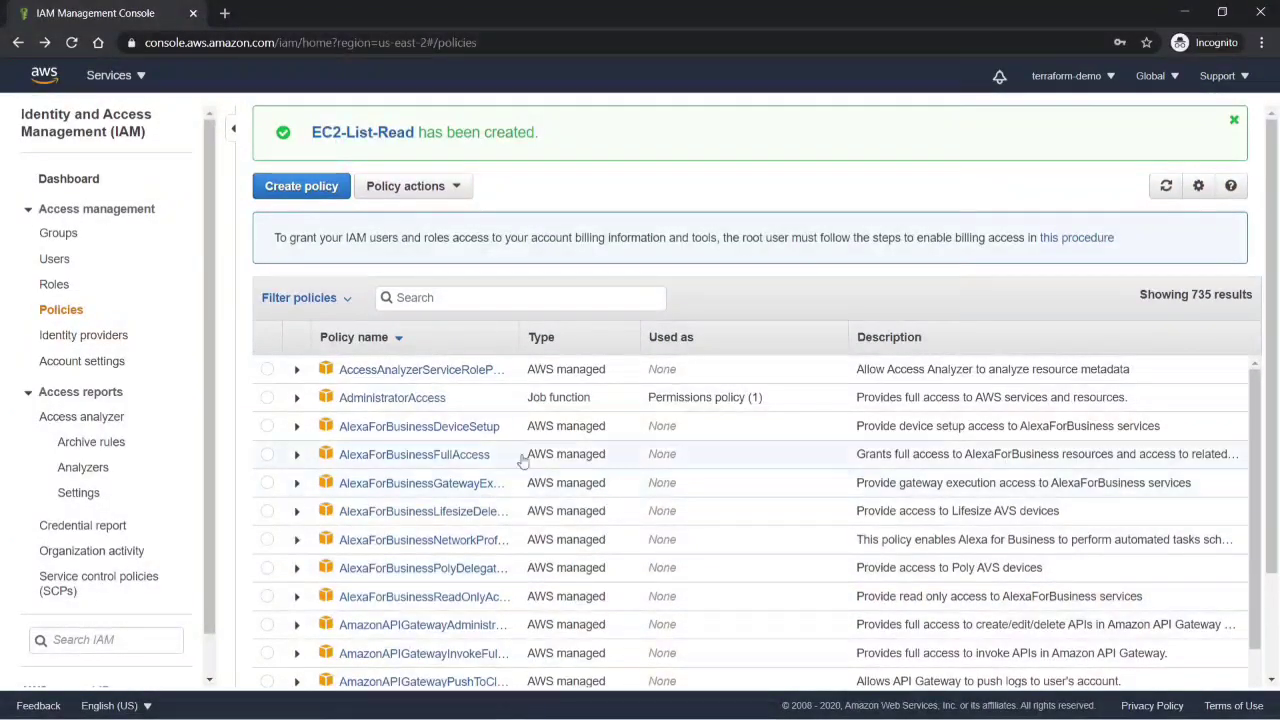
# Step: Search the policies for "Ec2-", open EC2-List-Read and examine the allowed actions and resource in its JSON
pyautogui.click(422, 297)
pyautogui.write('EC2-')
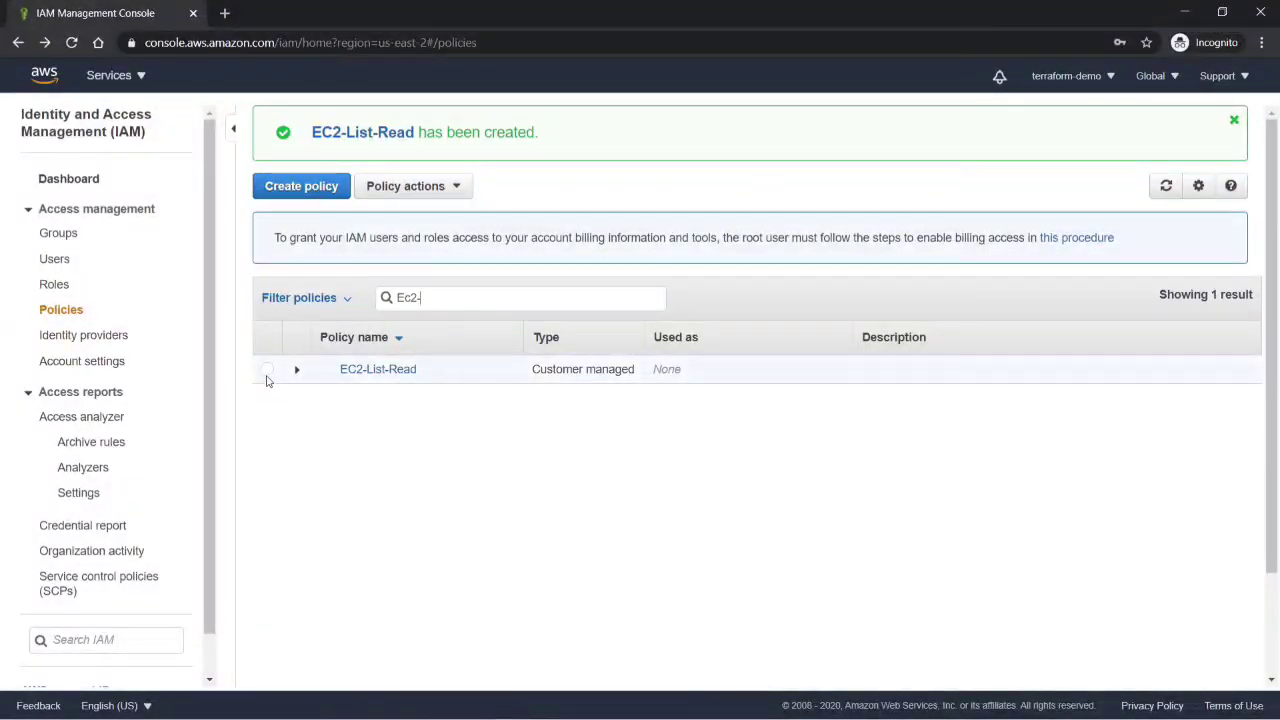
pyautogui.click(376, 369)
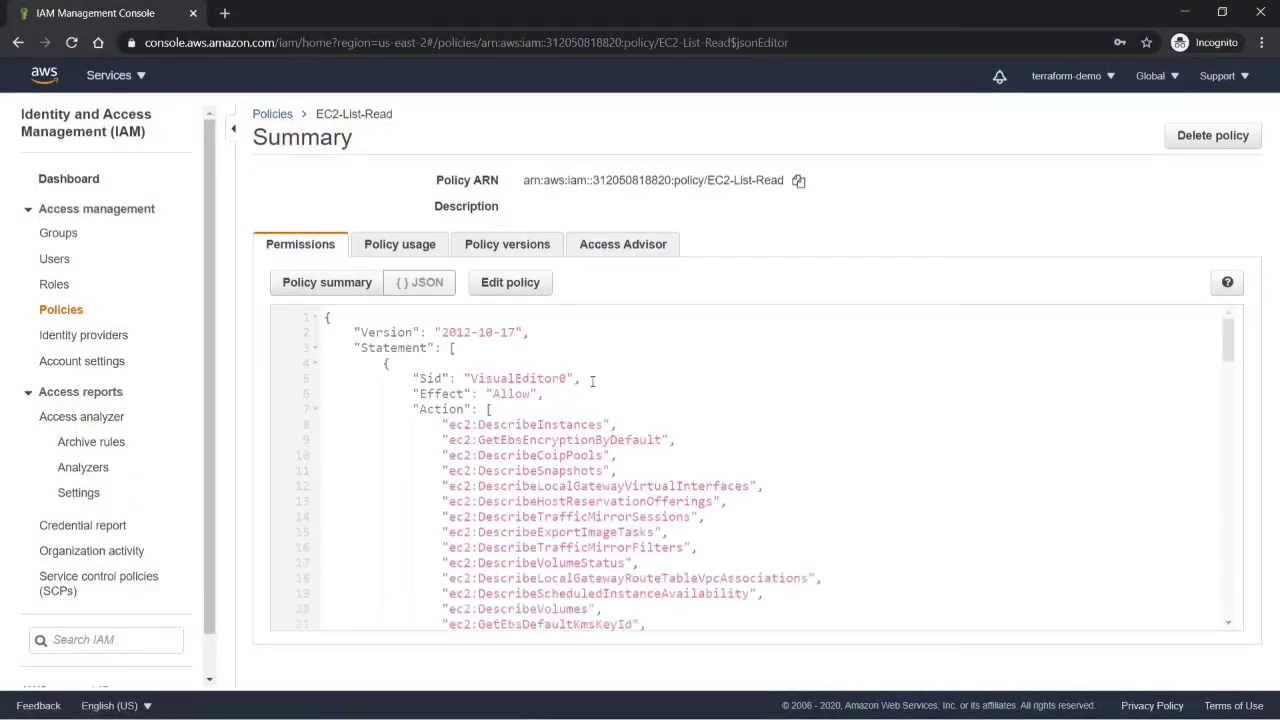
pyautogui.moveTo(438, 418); pyautogui.dragTo(624, 486)
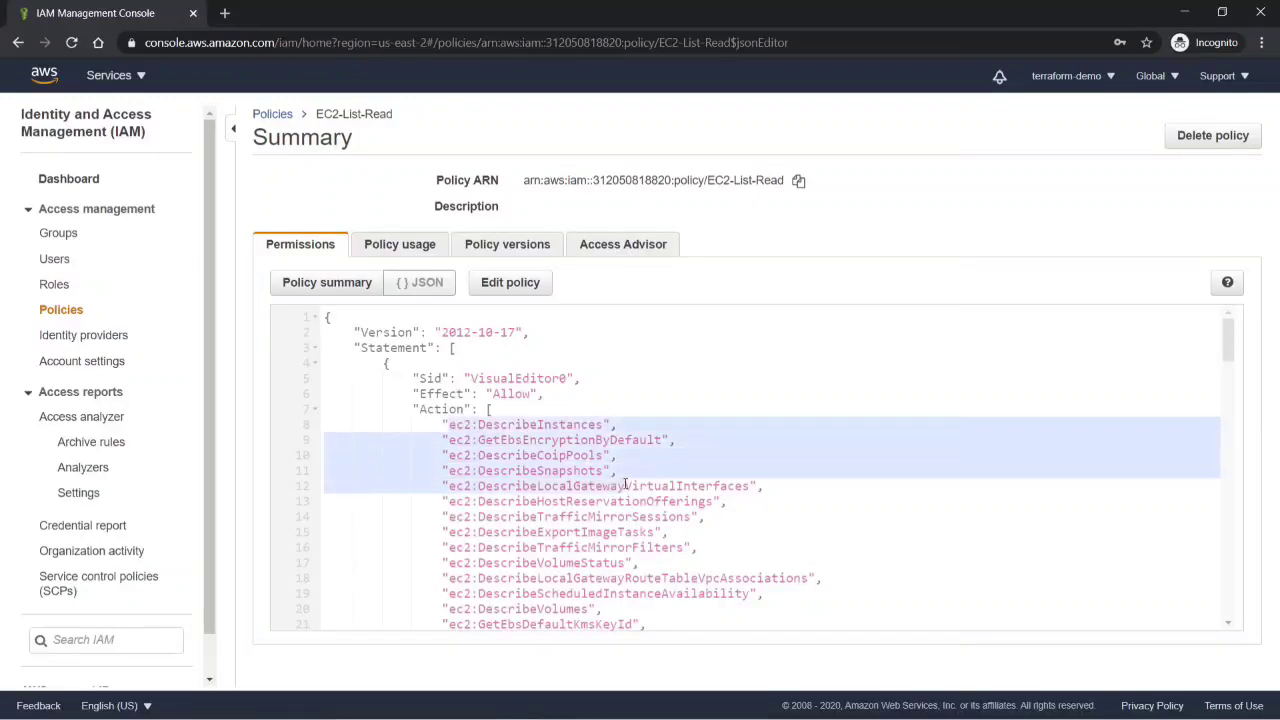
pyautogui.scroll(-2, 566, 455)
pyautogui.scroll(2, 566, 455)
pyautogui.scroll(-20, 502, 400)
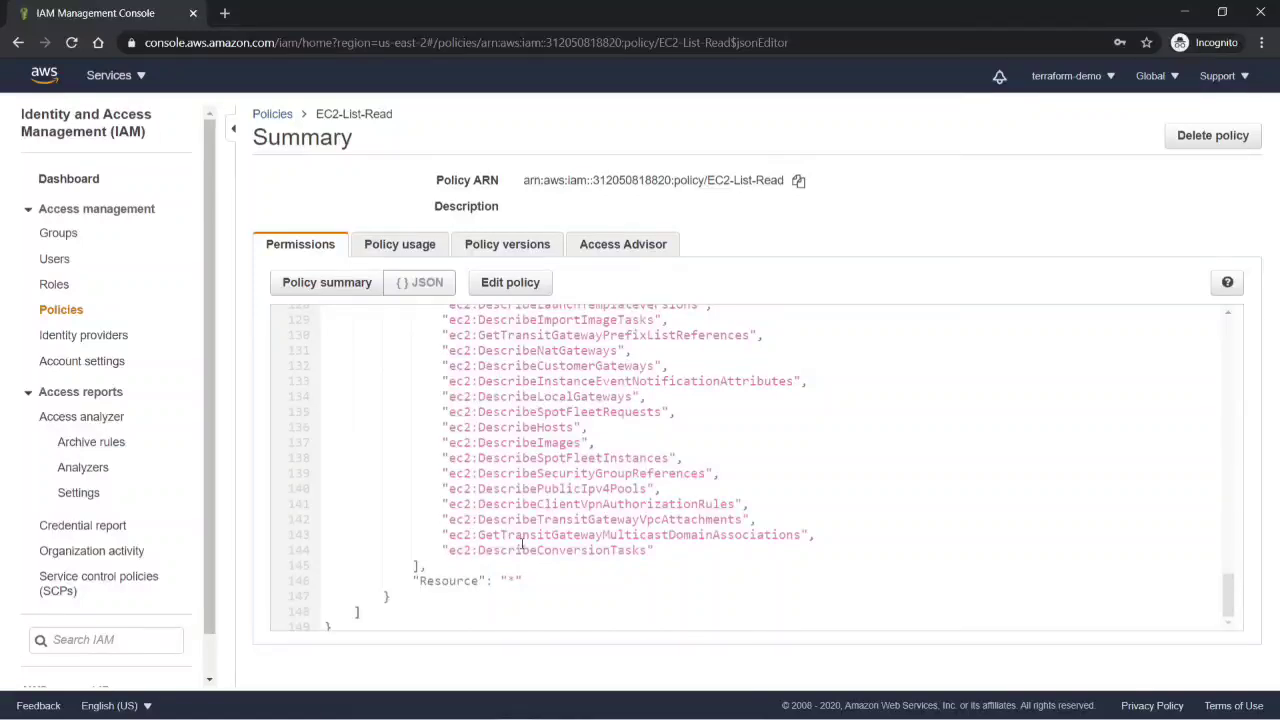
pyautogui.scroll(20, 521, 550)
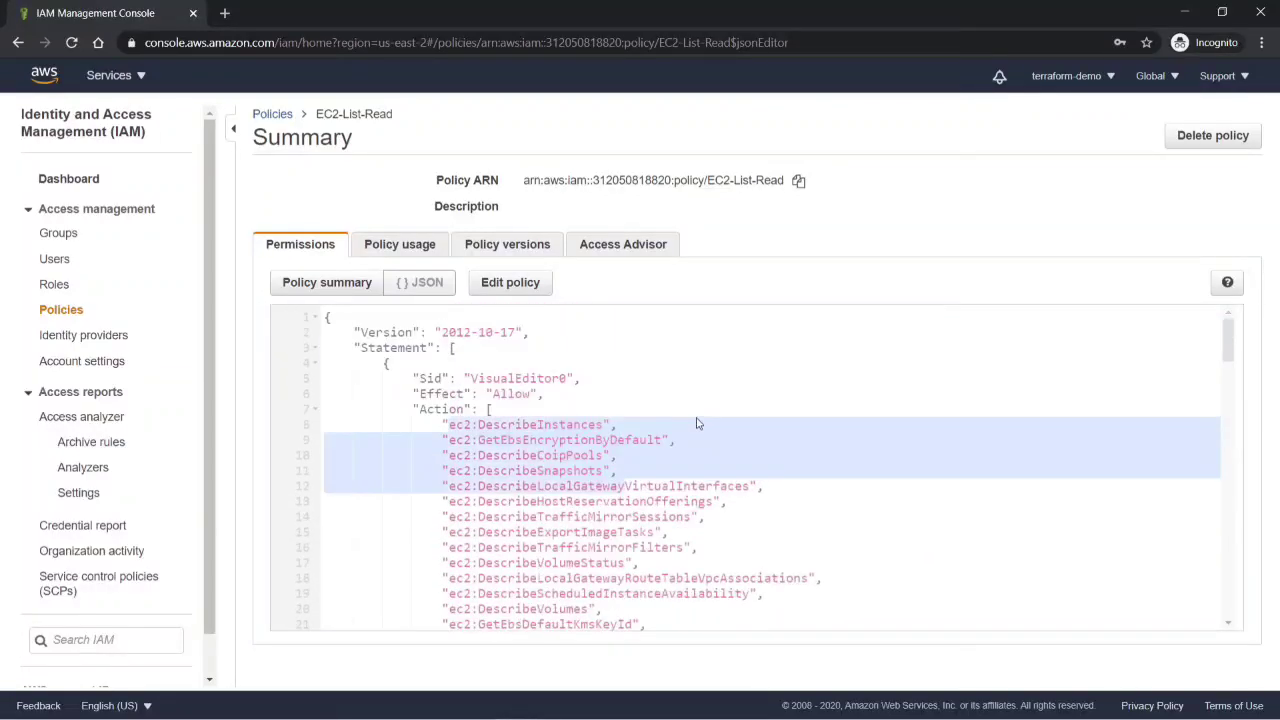
pyautogui.click(372, 283)
# Step: Start another new policy for the S3 service and allow the List and Read access levels
pyautogui.click(62, 310)
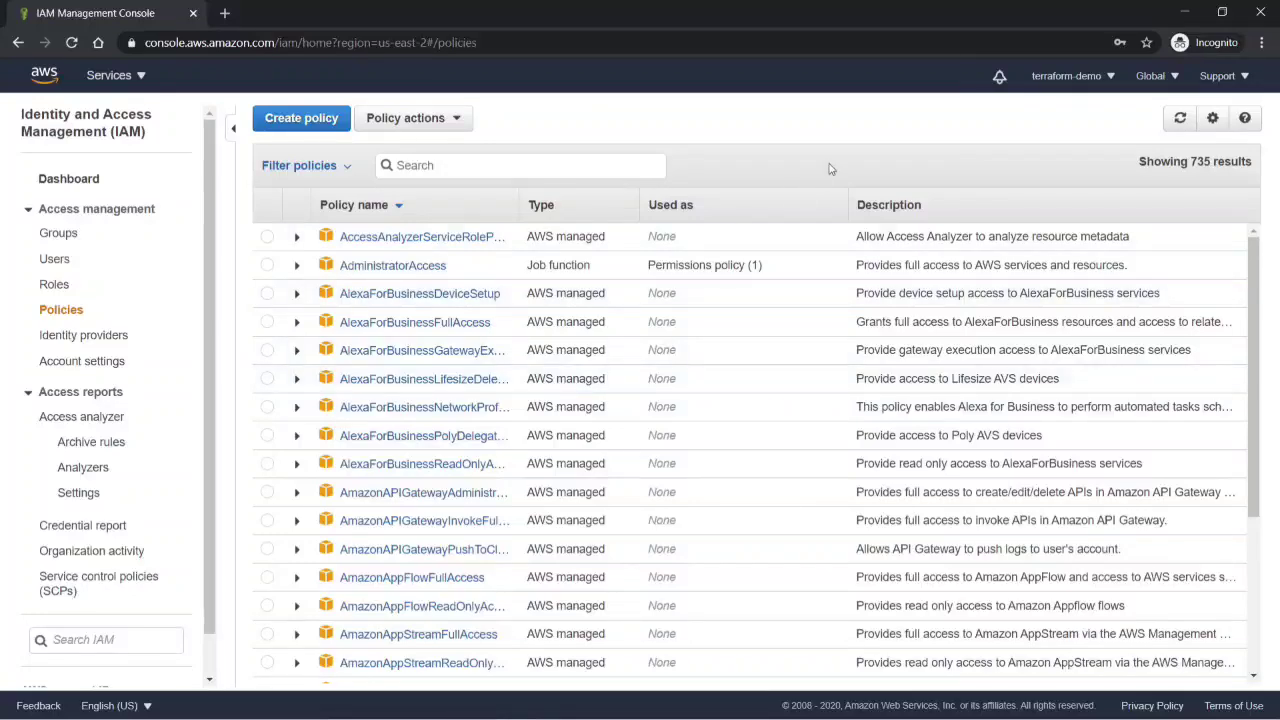
pyautogui.click(301, 118)
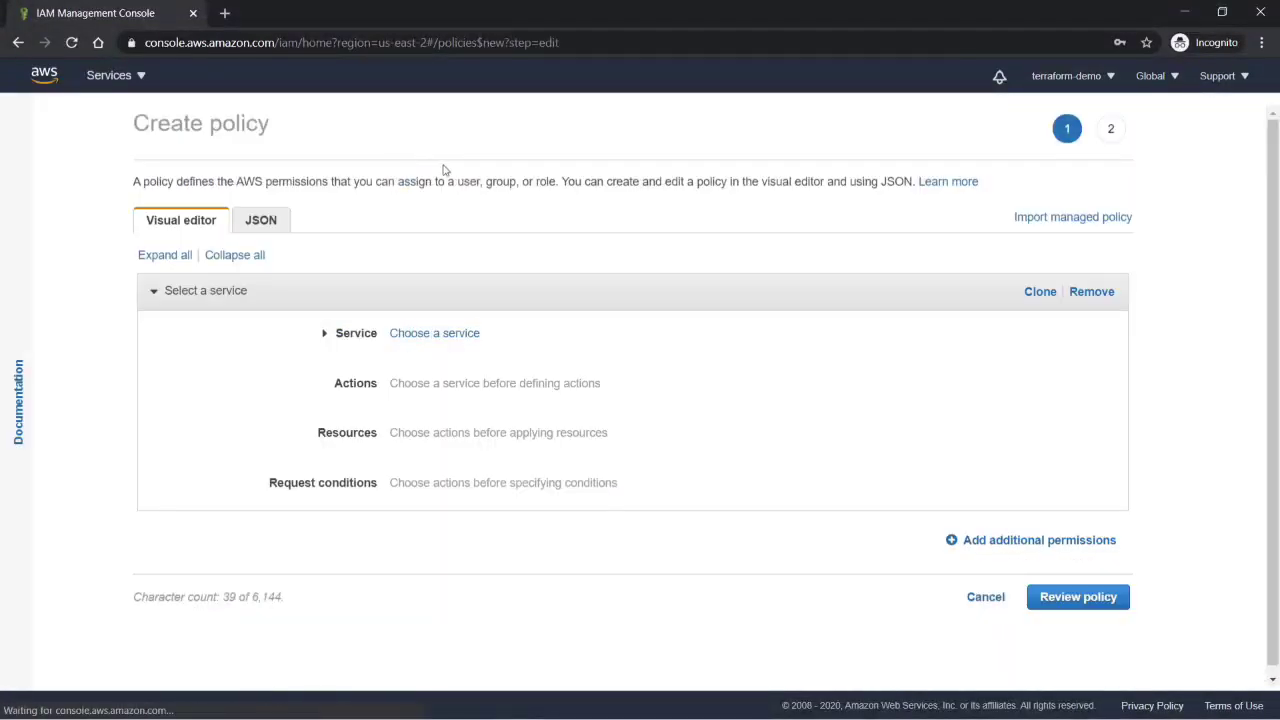
pyautogui.click(434, 334)
pyautogui.write('s3')
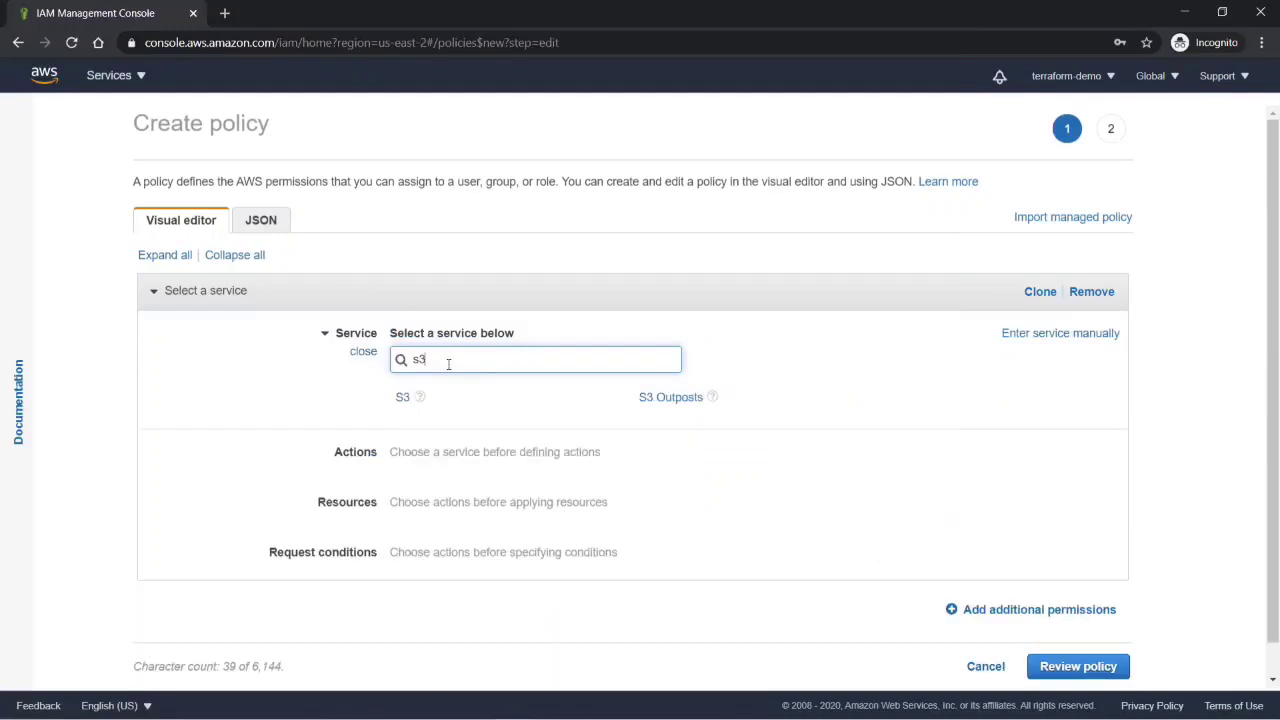
pyautogui.click(403, 399)
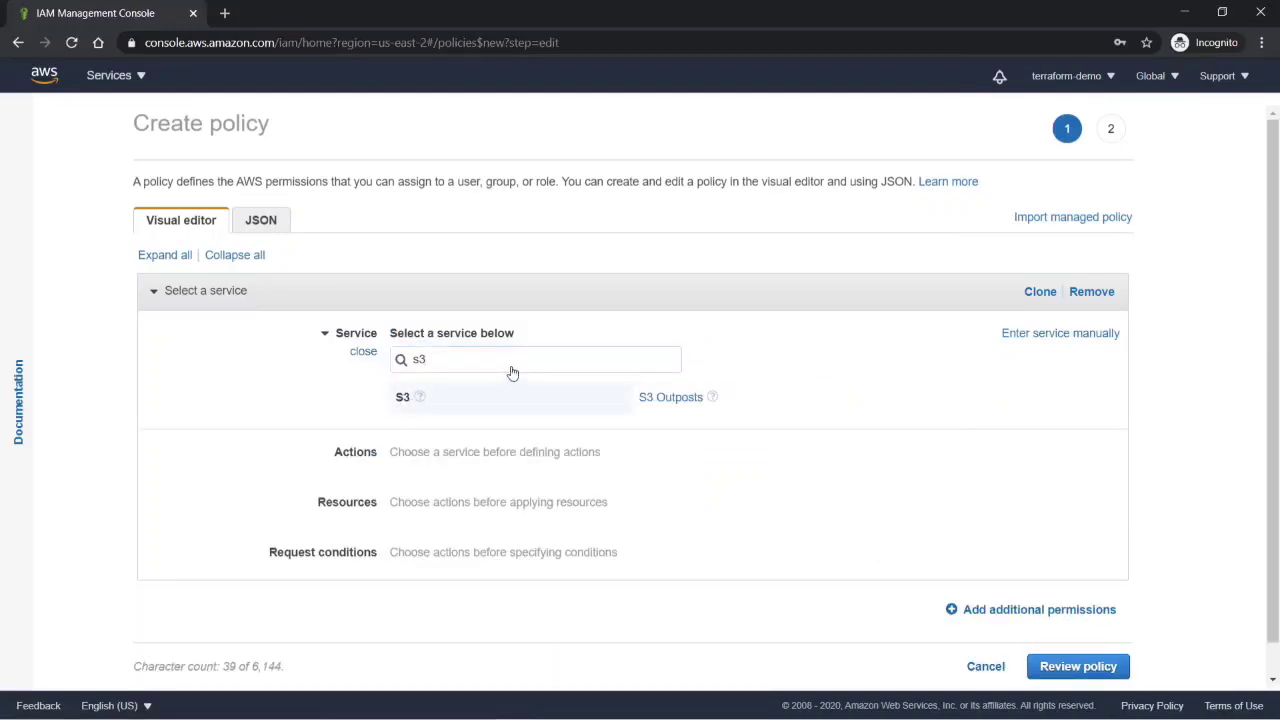
pyautogui.click(414, 506)
pyautogui.click(414, 528)
# Step: Apply the S3 permissions to all resources
pyautogui.scroll(-3, 640, 415)
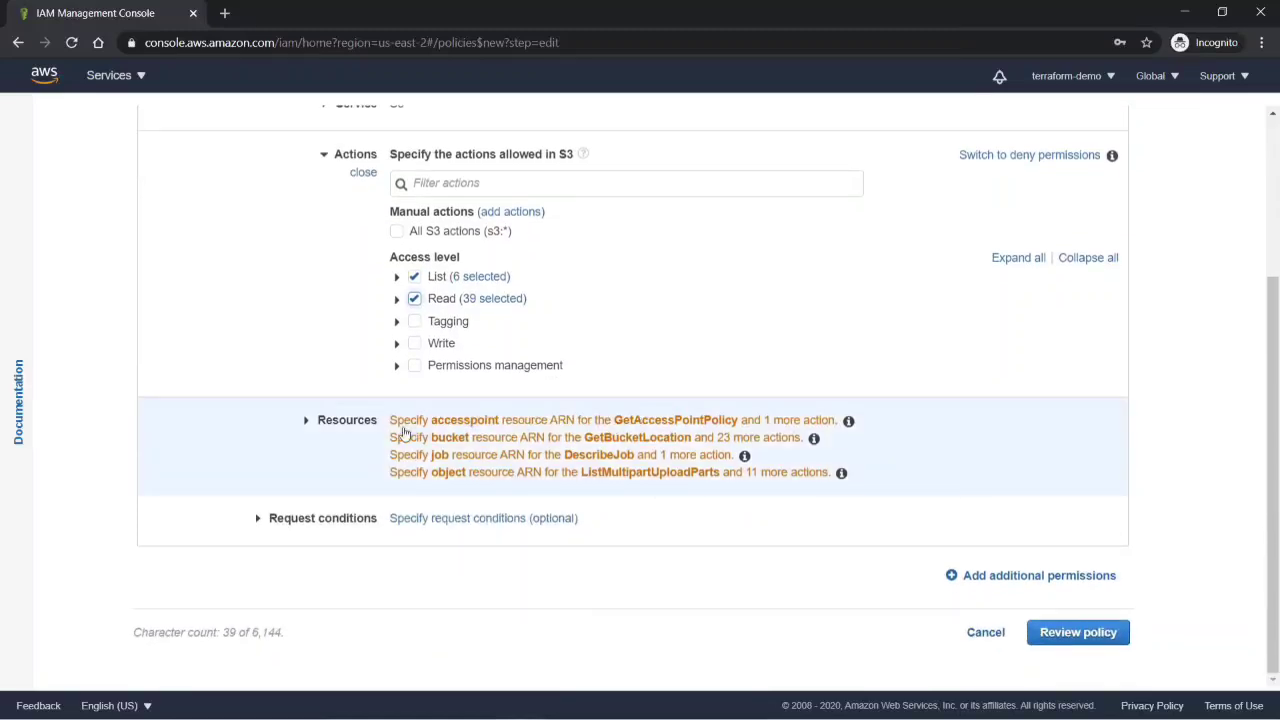
pyautogui.click(306, 421)
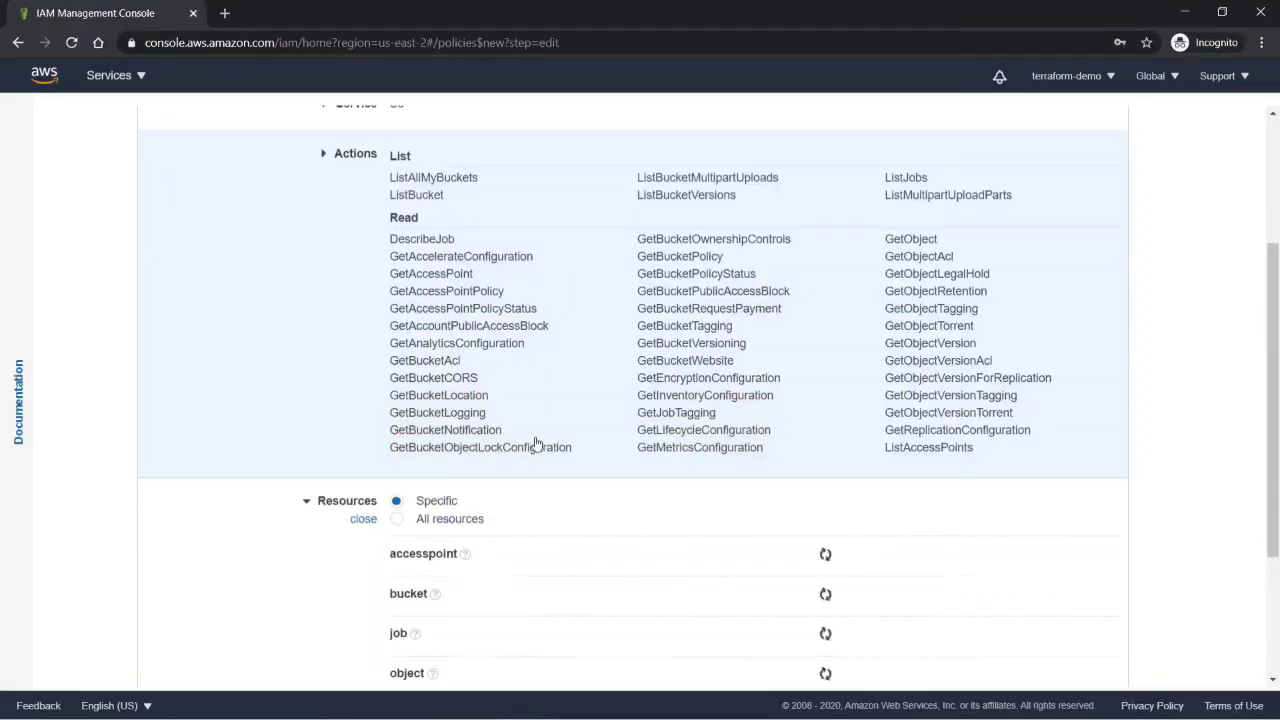
pyautogui.scroll(-3, 1057, 434)
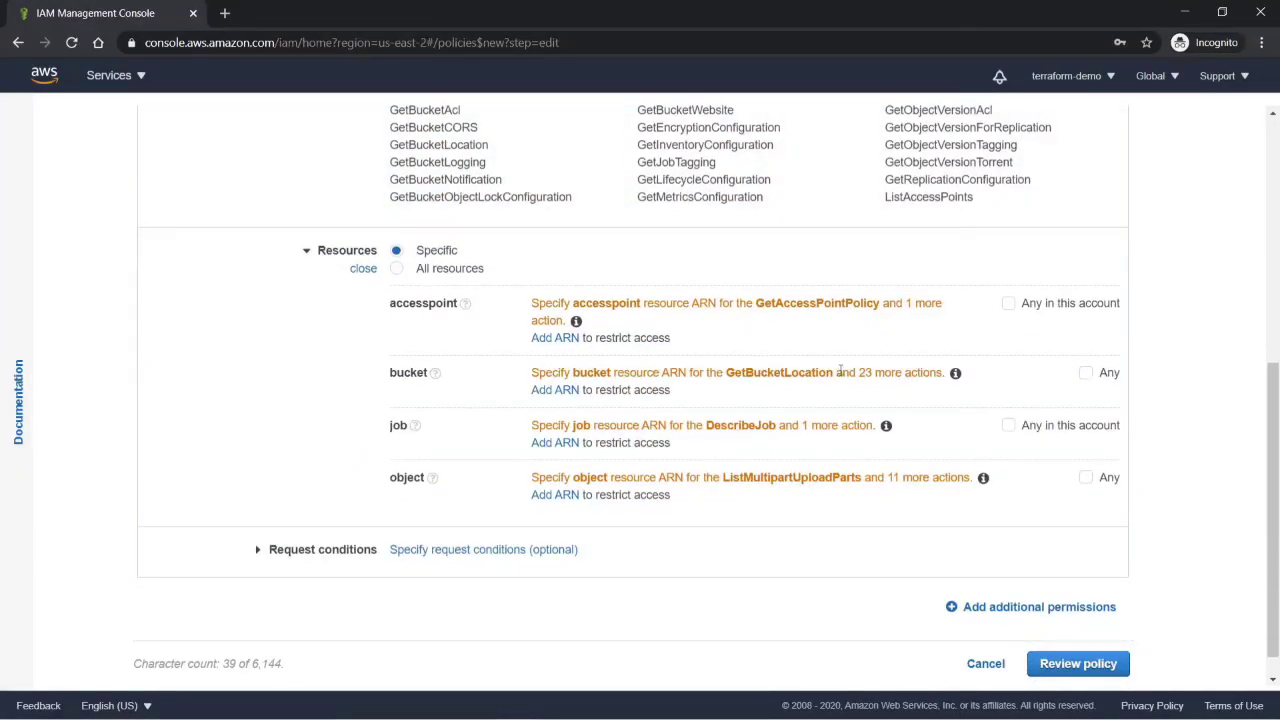
pyautogui.click(397, 268)
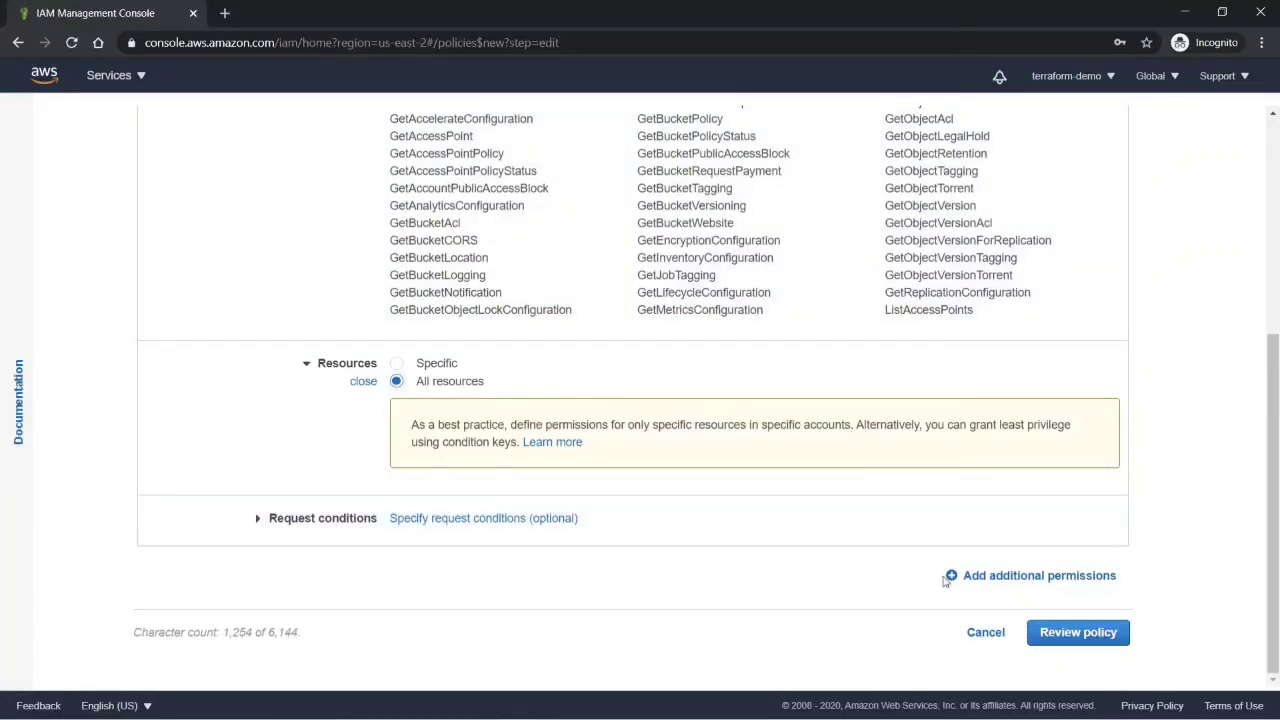
# Step: Proceed to the review, name the policy s3-readonly-policy, leave the description empty and create it
pyautogui.click(1082, 636)
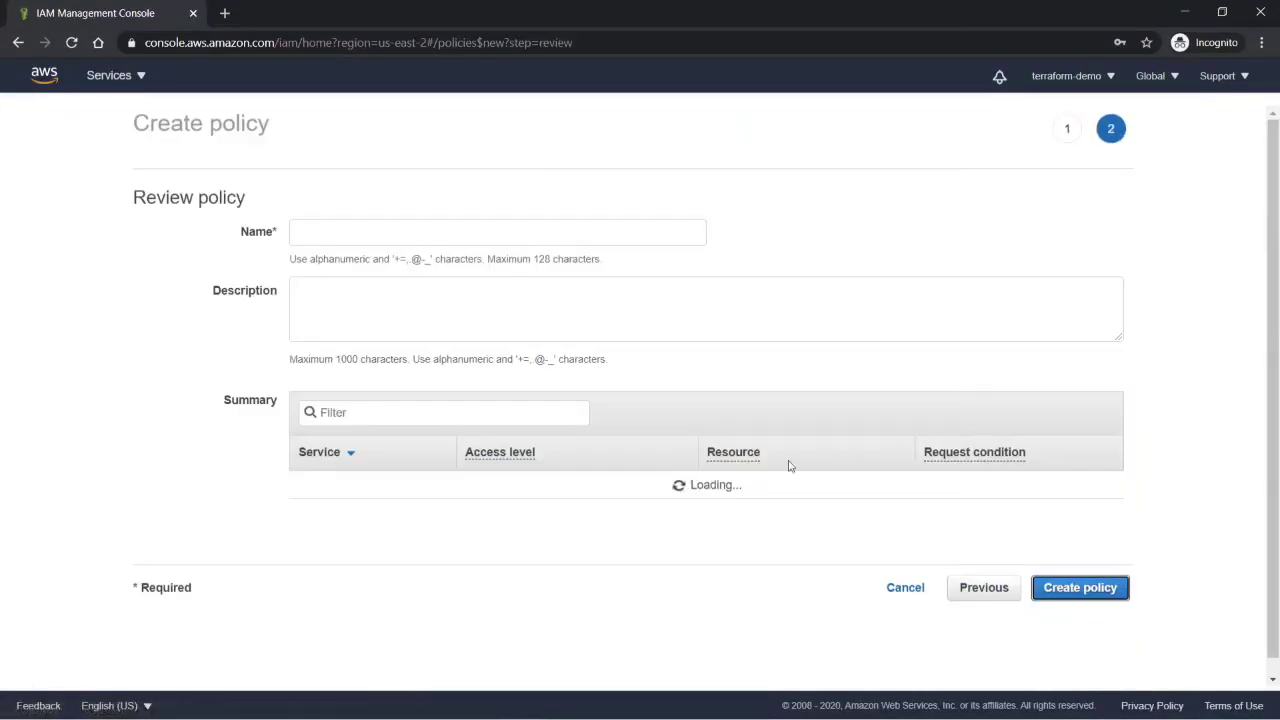
pyautogui.click(331, 234)
pyautogui.write('s3-readonly-policy')
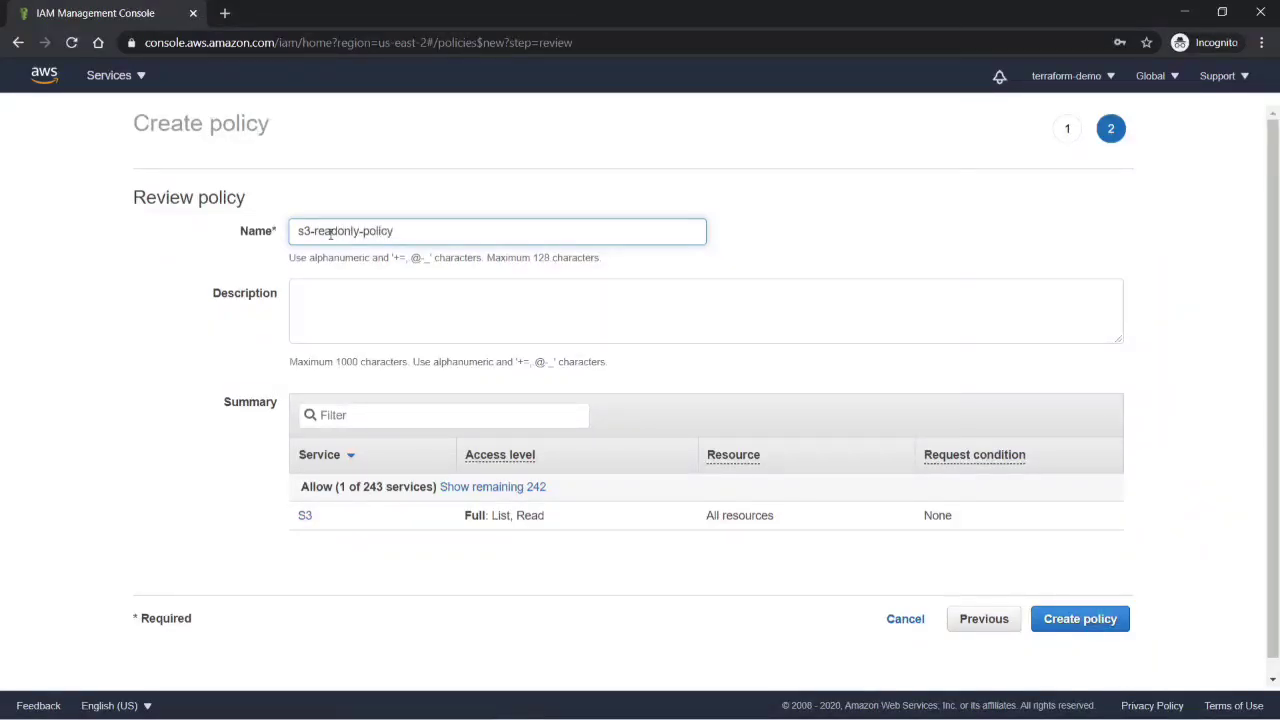
pyautogui.click(403, 313)
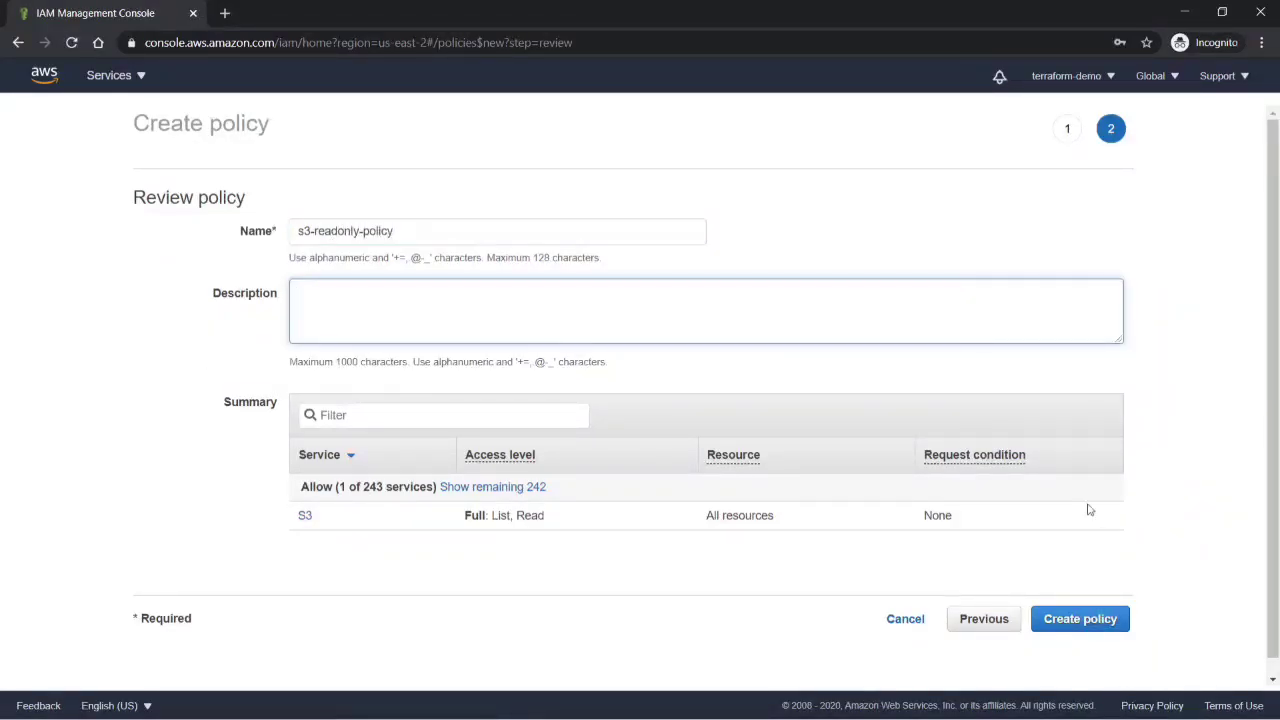
pyautogui.click(1077, 620)
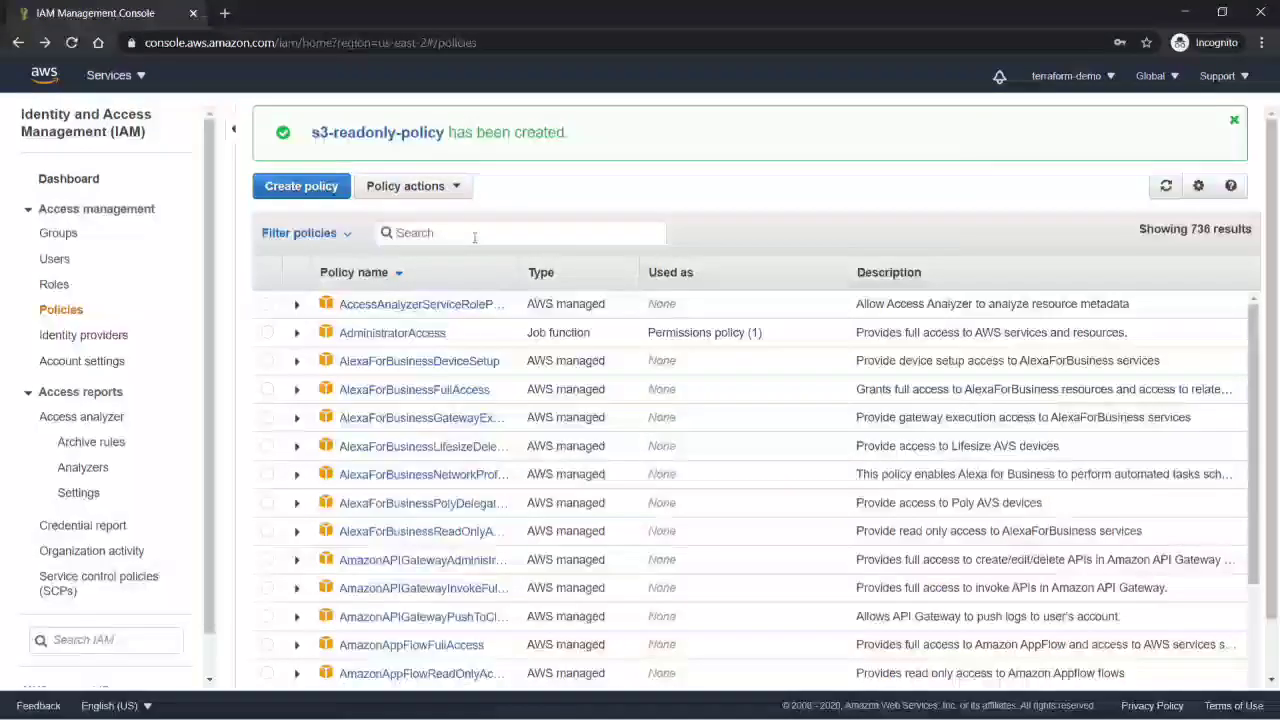
# Step: Search the policies for "s3", open s3-readonly-policy and examine its JSON actions and Resource element
pyautogui.click(475, 233)
pyautogui.write('s3')
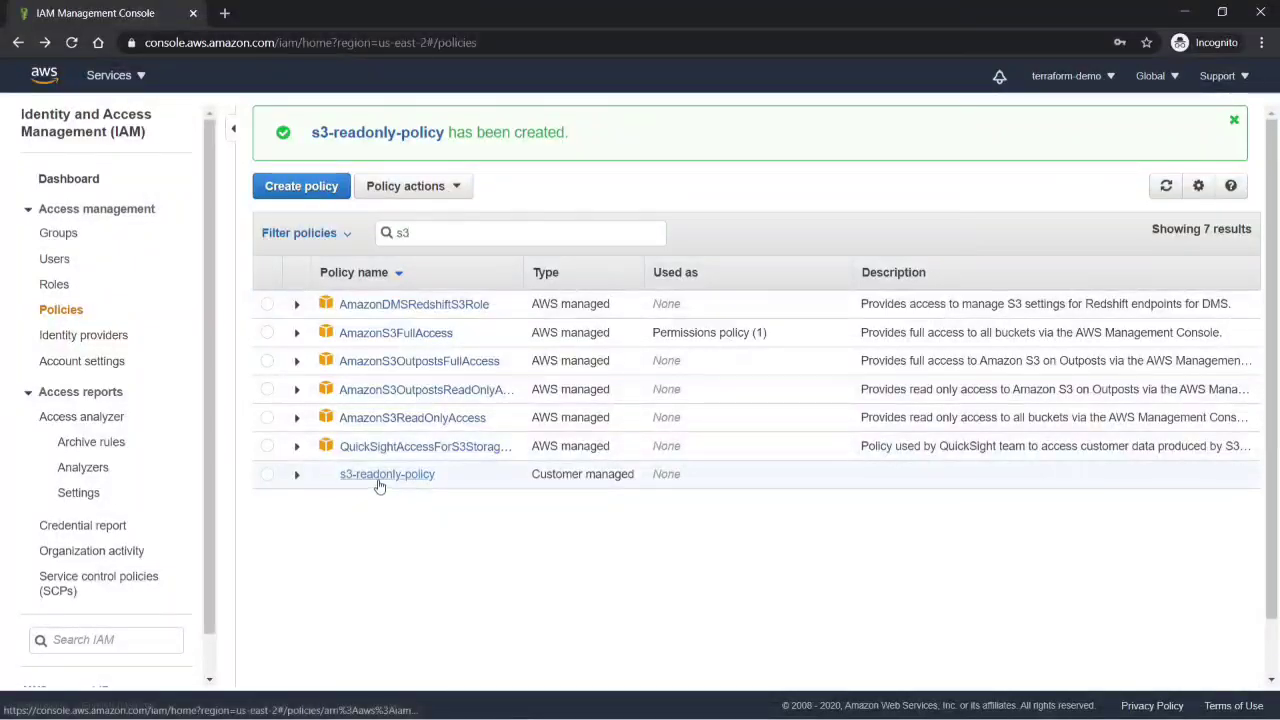
pyautogui.click(380, 484)
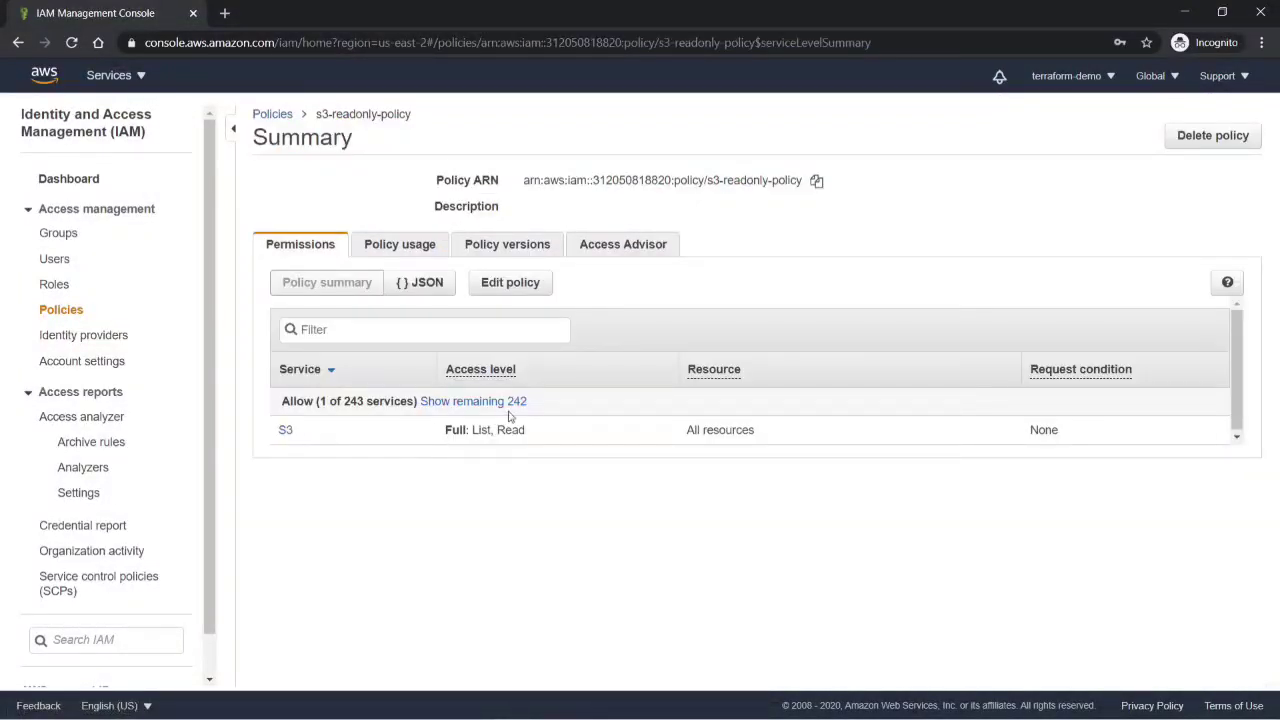
pyautogui.click(446, 288)
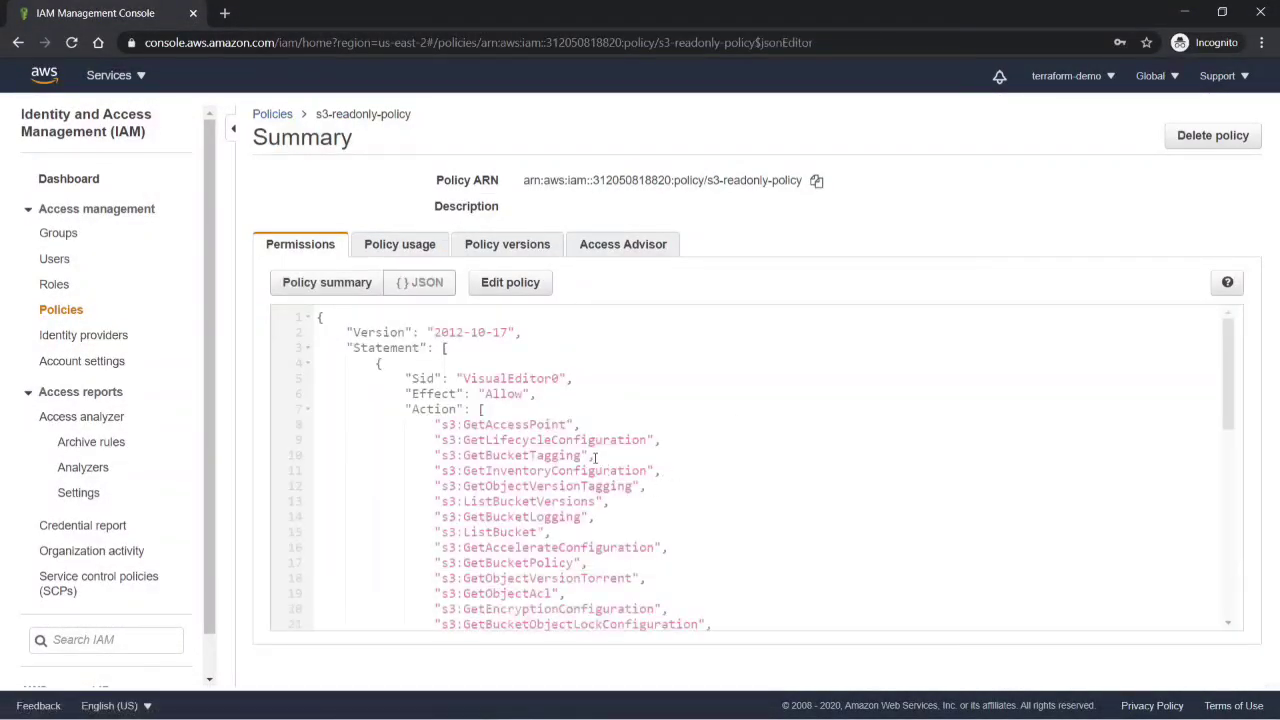
pyautogui.scroll(-1, 484, 390)
pyautogui.scroll(1, 484, 390)
pyautogui.scroll(-8, 470, 420)
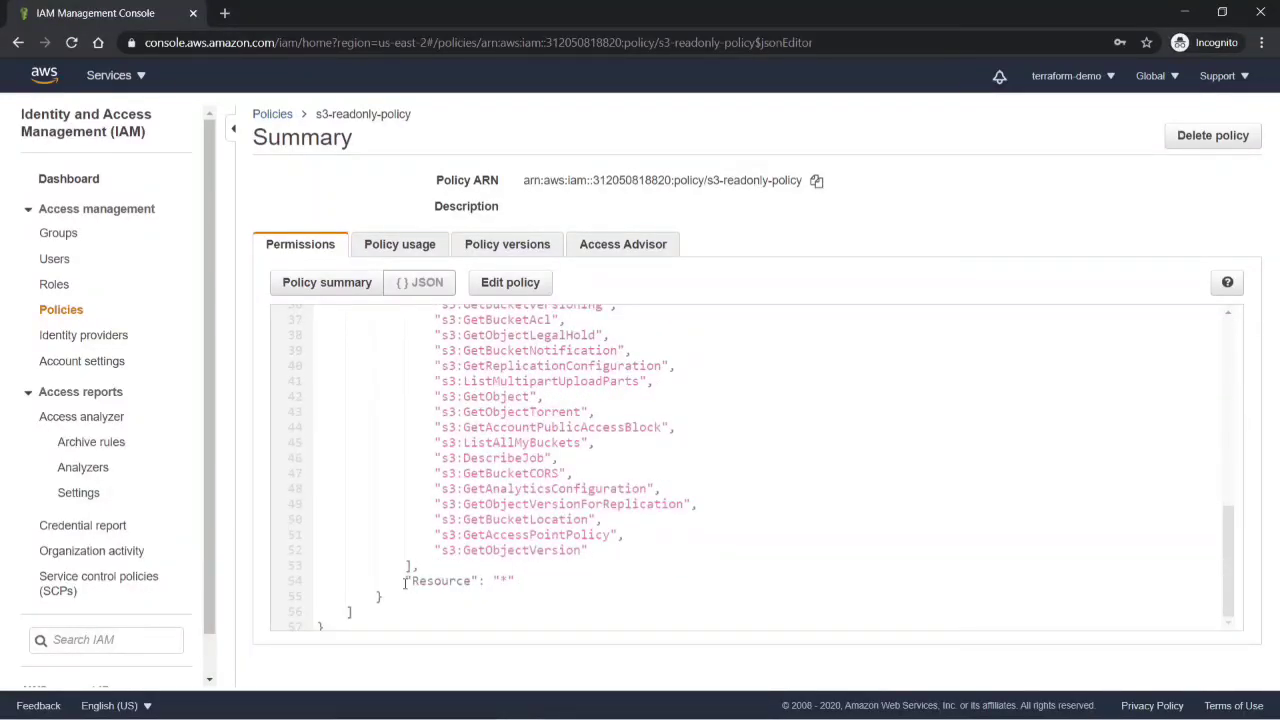
pyautogui.moveTo(446, 580); pyautogui.dragTo(569, 580)
pyautogui.scroll(8, 600, 572)
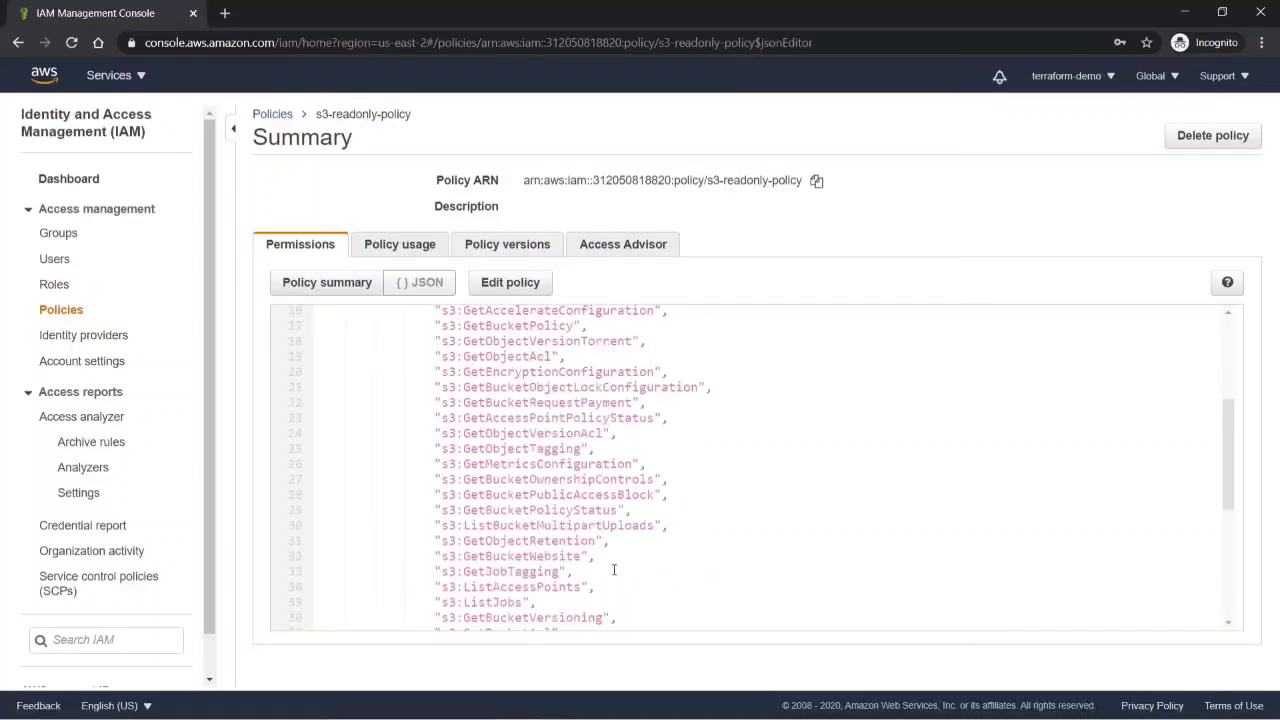
pyautogui.scroll(-8, 929, 489)
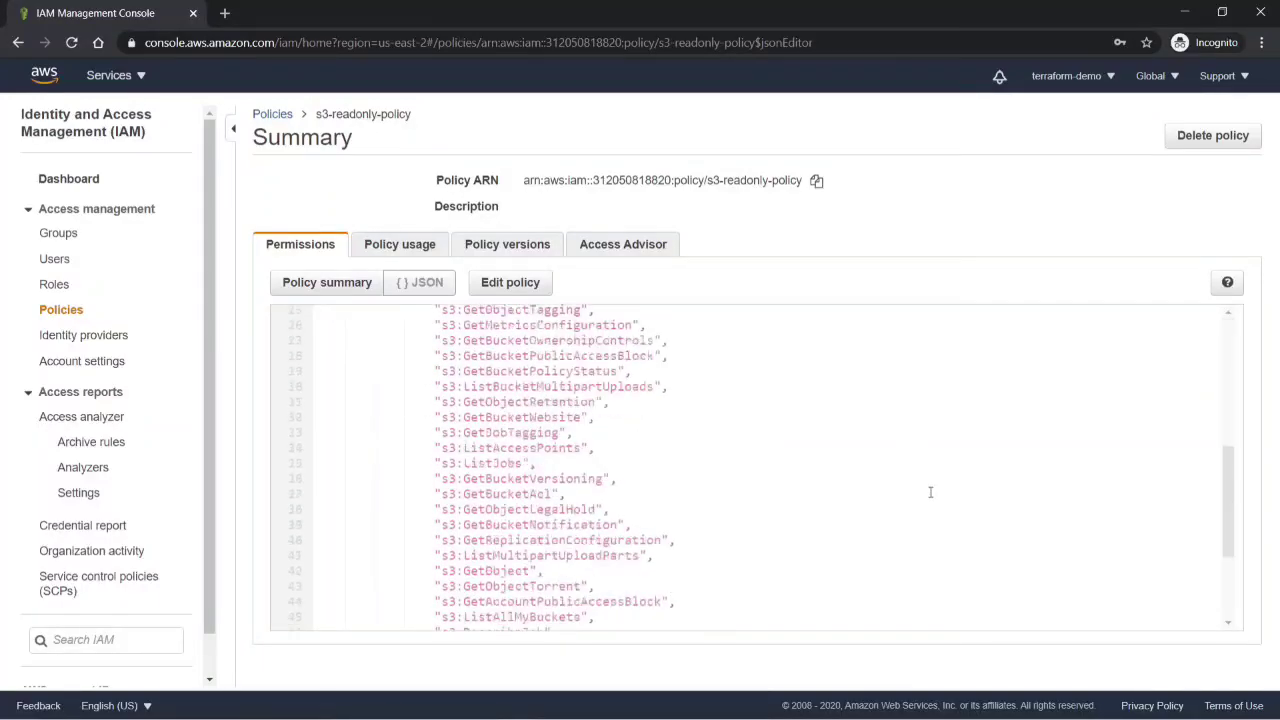
pyautogui.scroll(6, 470, 358)
# Step: Start a new IAM role with AWS service as the trusted entity and EC2 as its use case
pyautogui.click(72, 289)
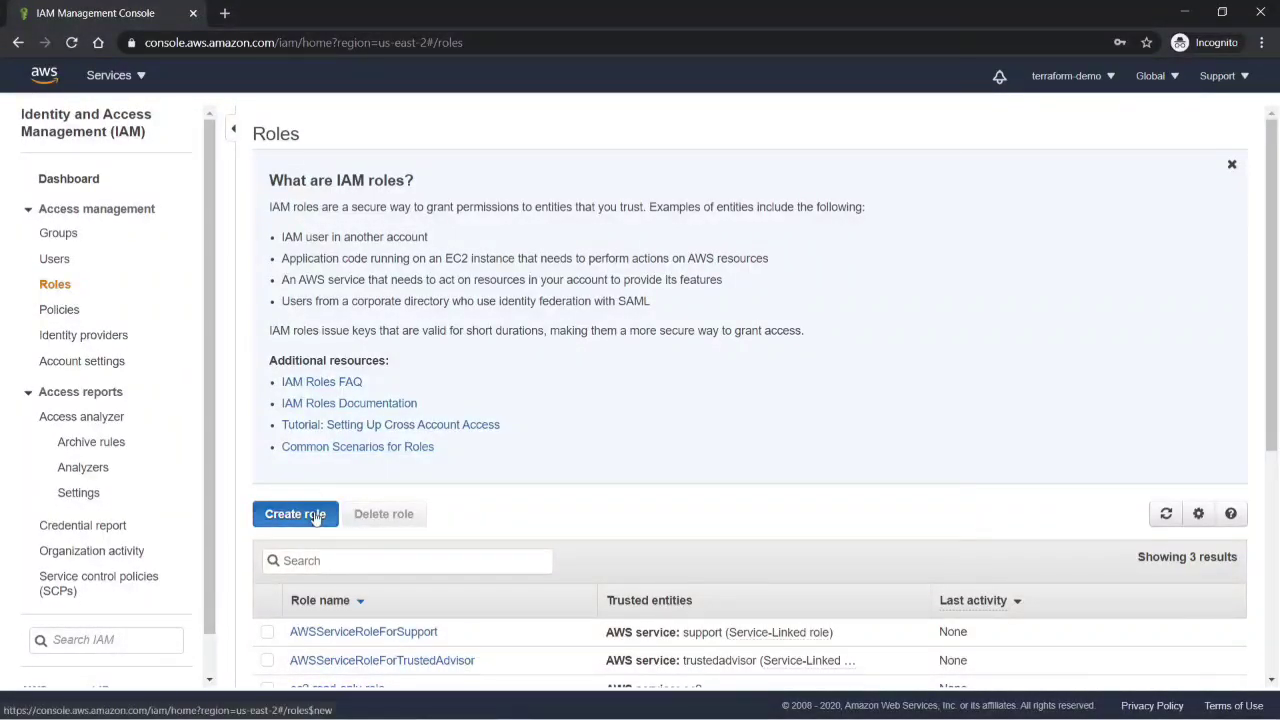
pyautogui.click(314, 516)
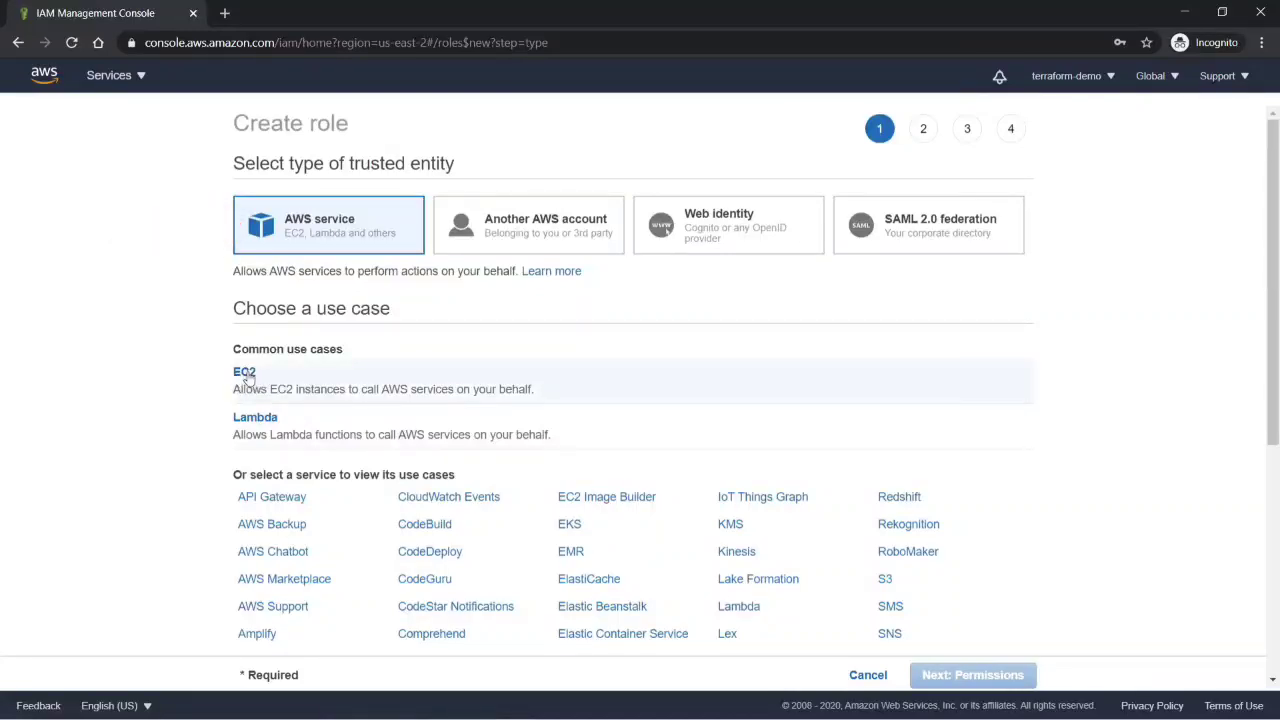
pyautogui.click(322, 382)
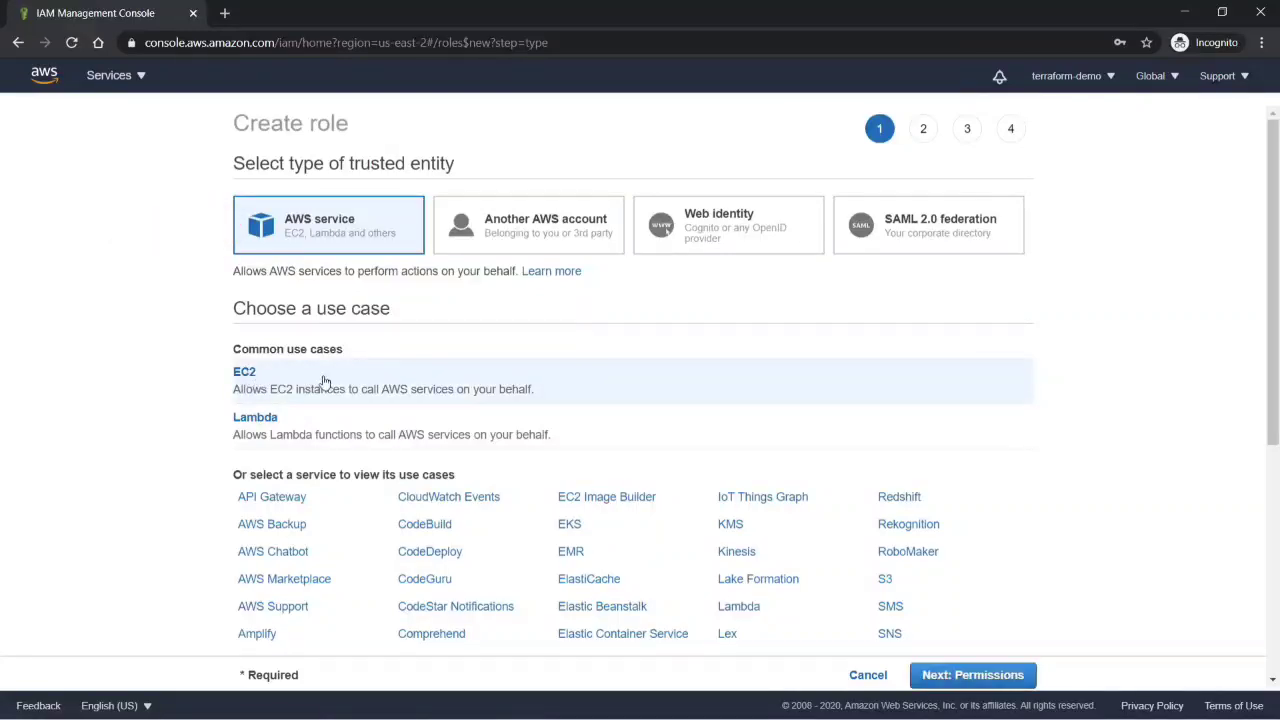
# Step: Proceed to the role's permissions, filter the policies by "s3" and attach s3-readonly-policy
pyautogui.click(959, 678)
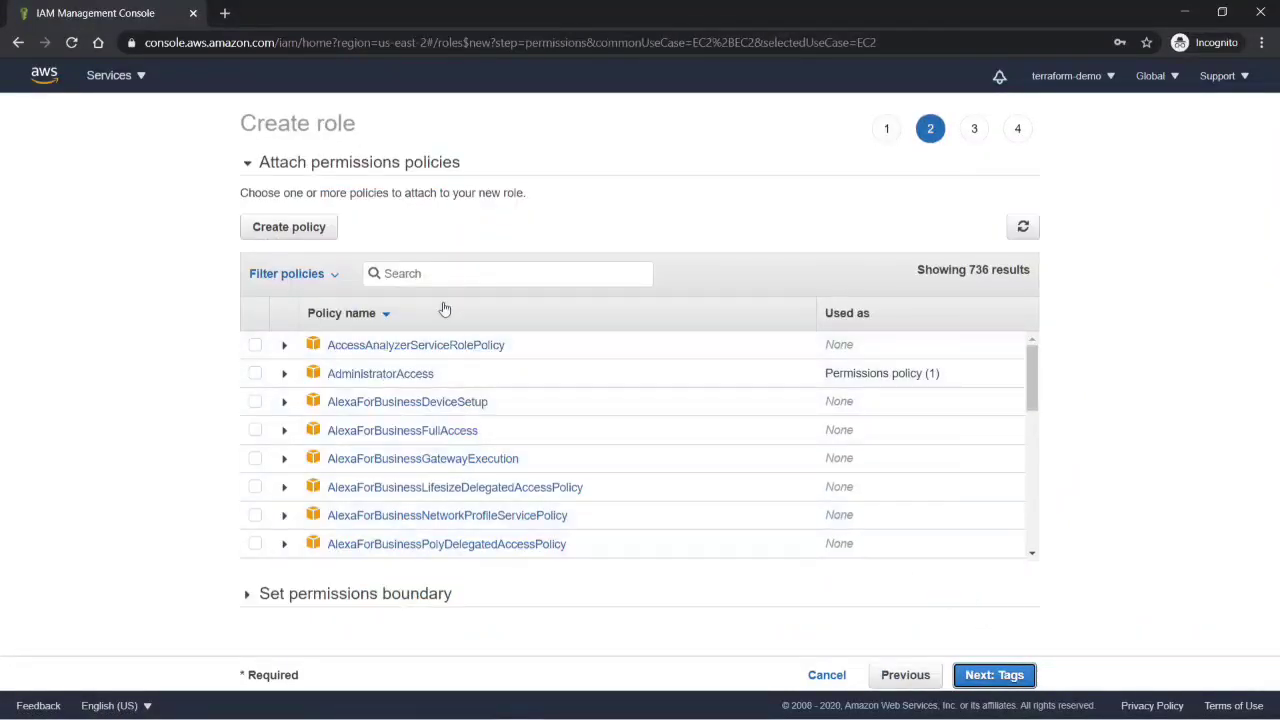
pyautogui.click(430, 270)
pyautogui.write('s3')
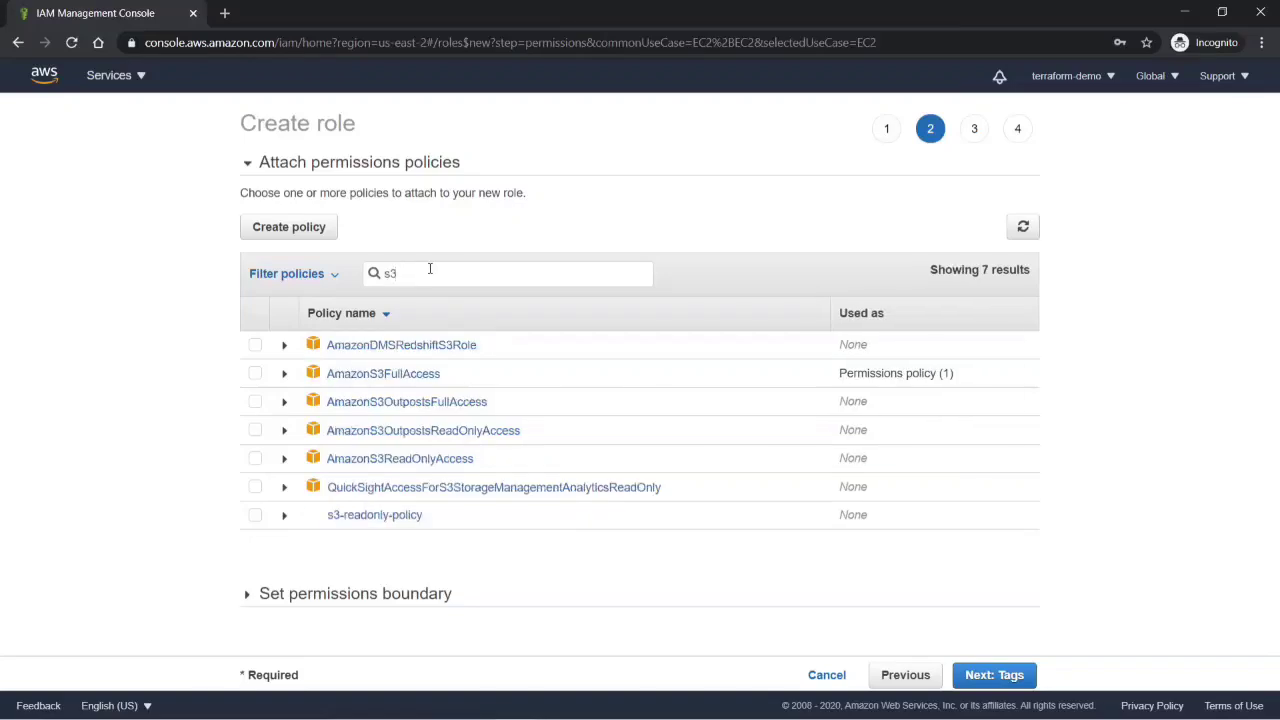
pyautogui.click(256, 516)
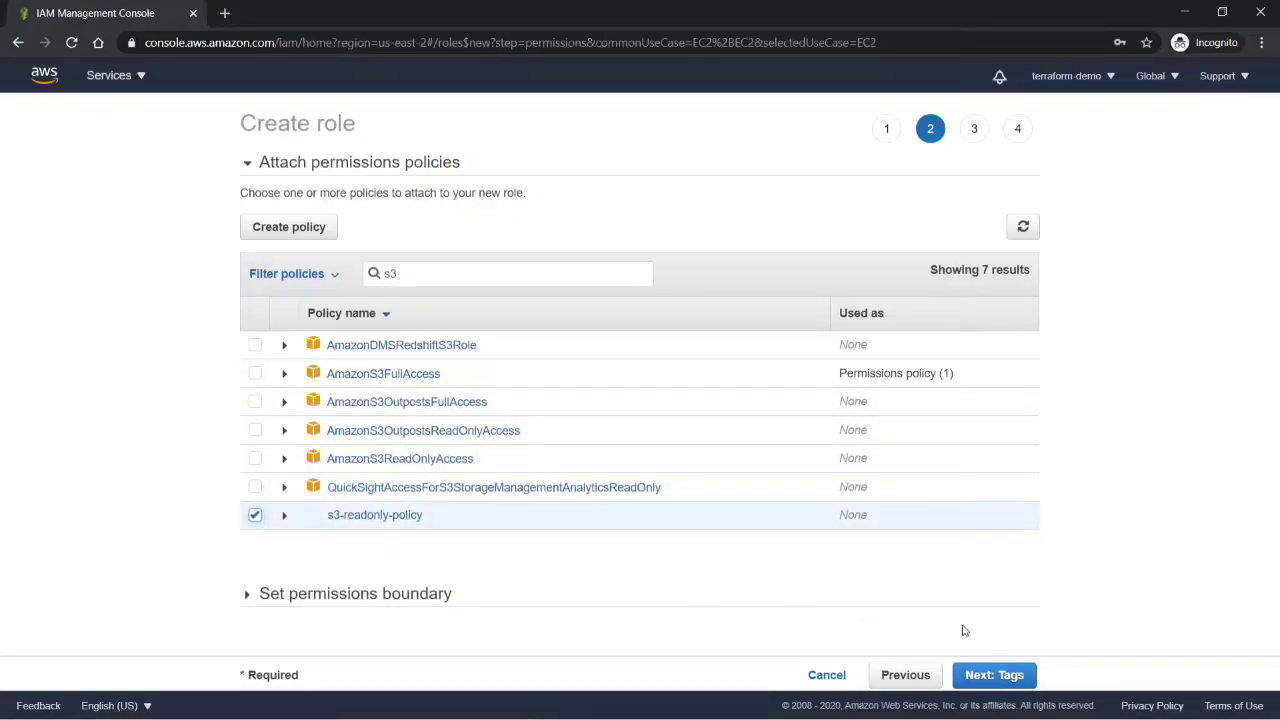
# Step: Proceed to the role's tags and add a tag with key Name and value "S3 Read Only Role for EC2 instances"
pyautogui.click(986, 674)
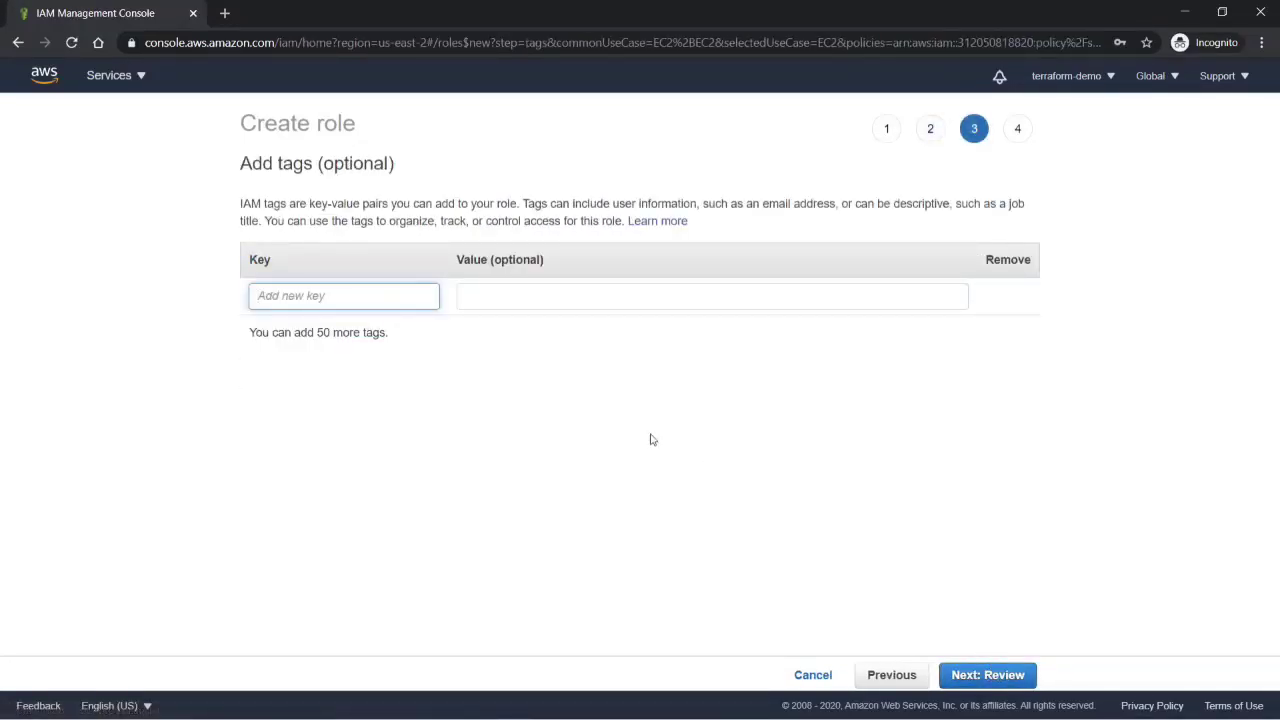
pyautogui.write('Name')
pyautogui.click(477, 294)
pyautogui.write('S3 Read Only R')
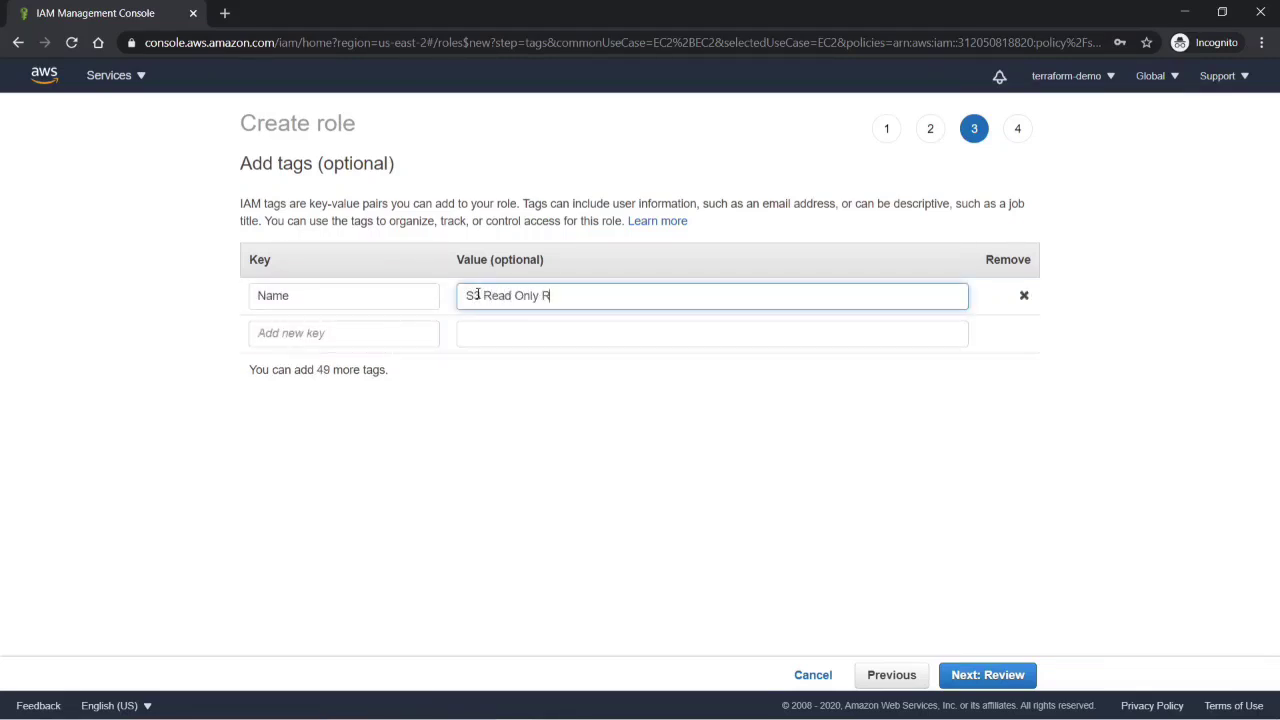
pyautogui.write('ole for EC2 instances')
# Step: Proceed to the review, name the role s3-readonly-role, describe it as "Allows EC2 instances to read data from S3 buckets" and create it
pyautogui.click(1011, 677)
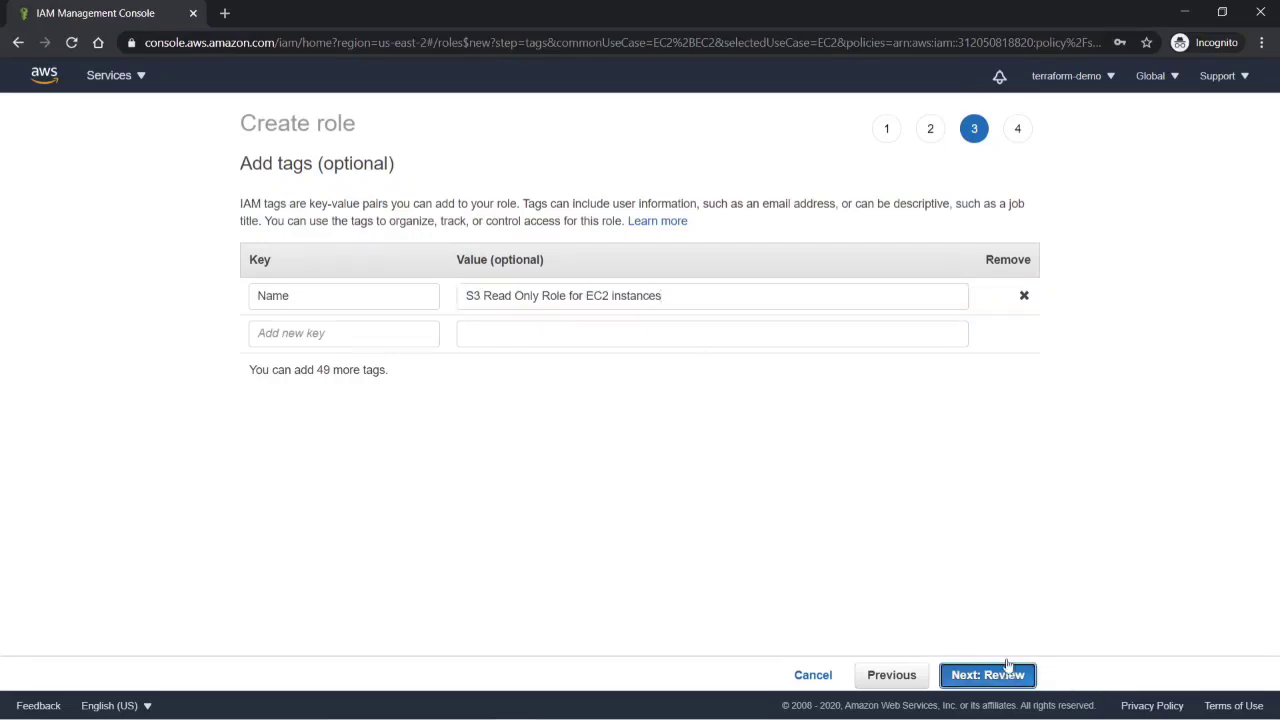
pyautogui.click(593, 222)
pyautogui.write('s3-readonly-role')
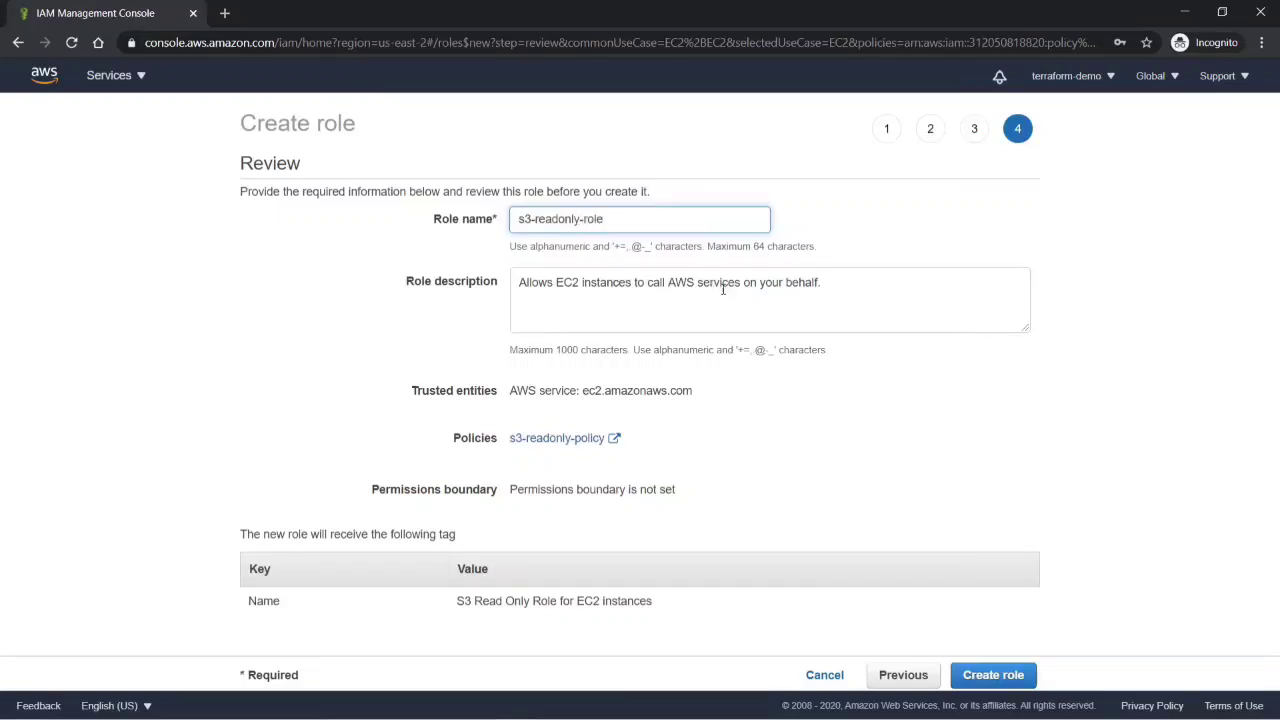
pyautogui.moveTo(824, 284); pyautogui.dragTo(648, 284)
pyautogui.write('read data from S3 buckets')
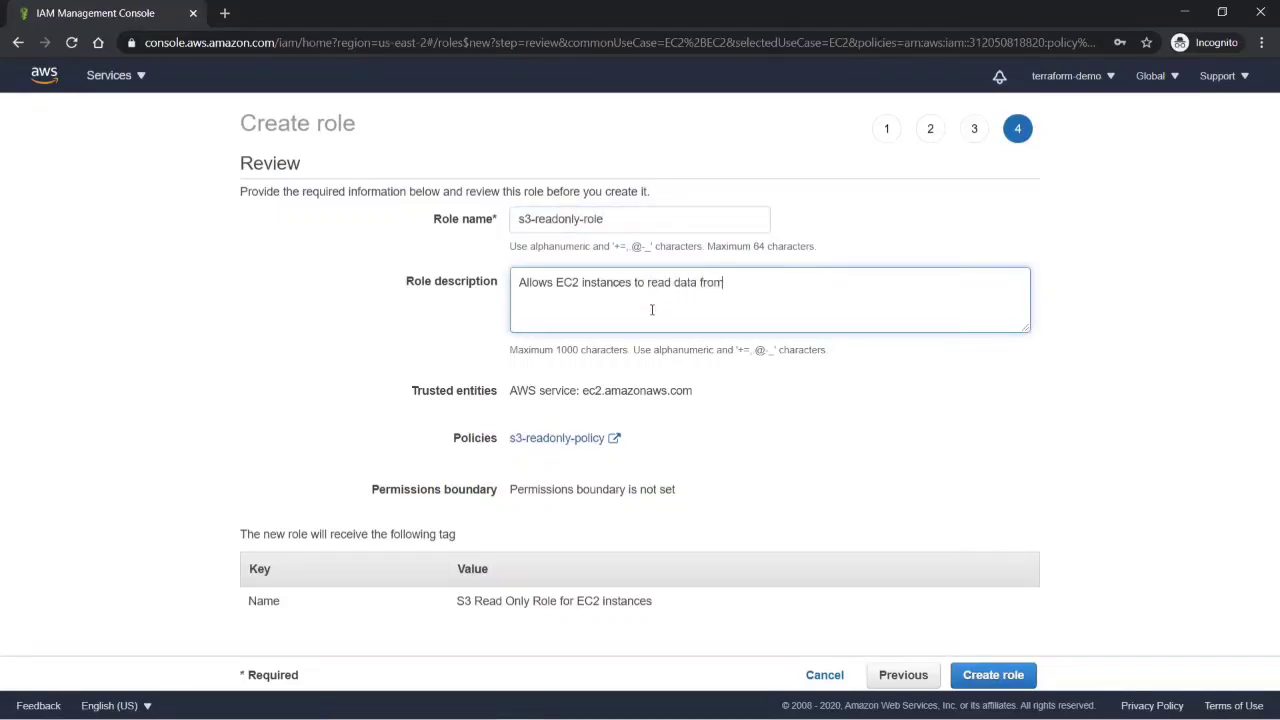
pyautogui.click(995, 426)
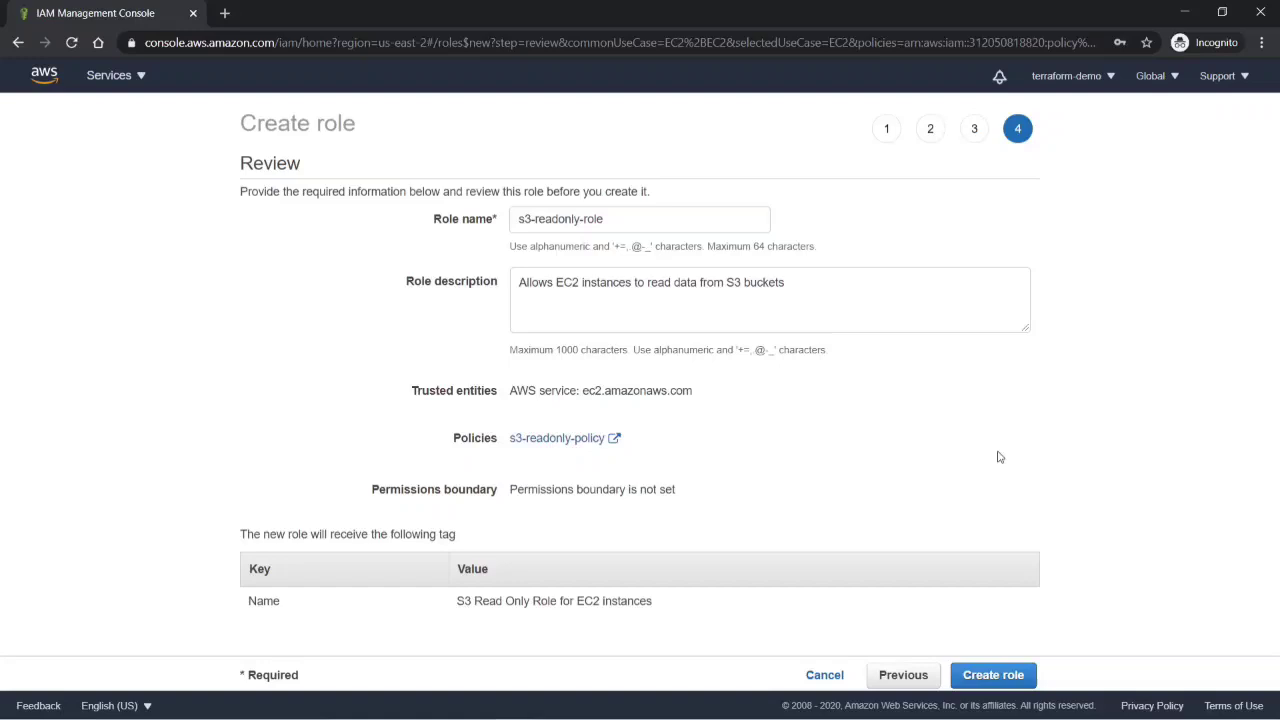
pyautogui.click(1020, 674)
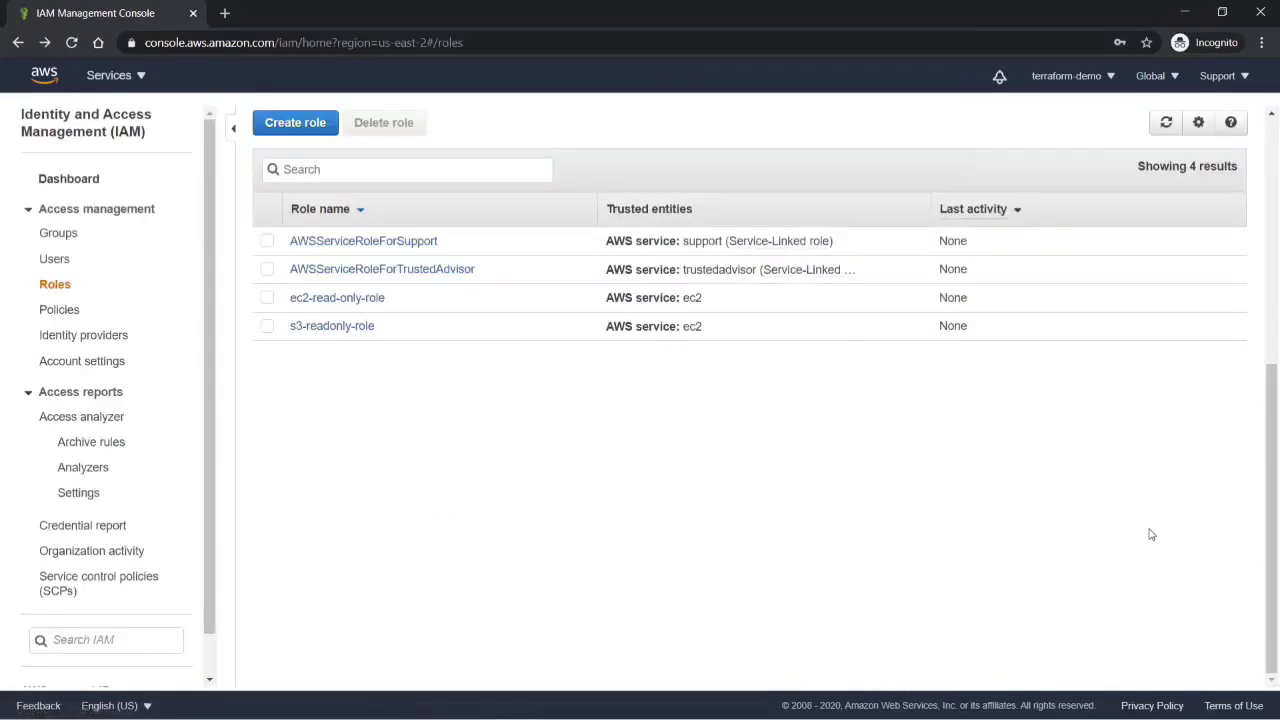
pyautogui.scroll(3, 855, 476)
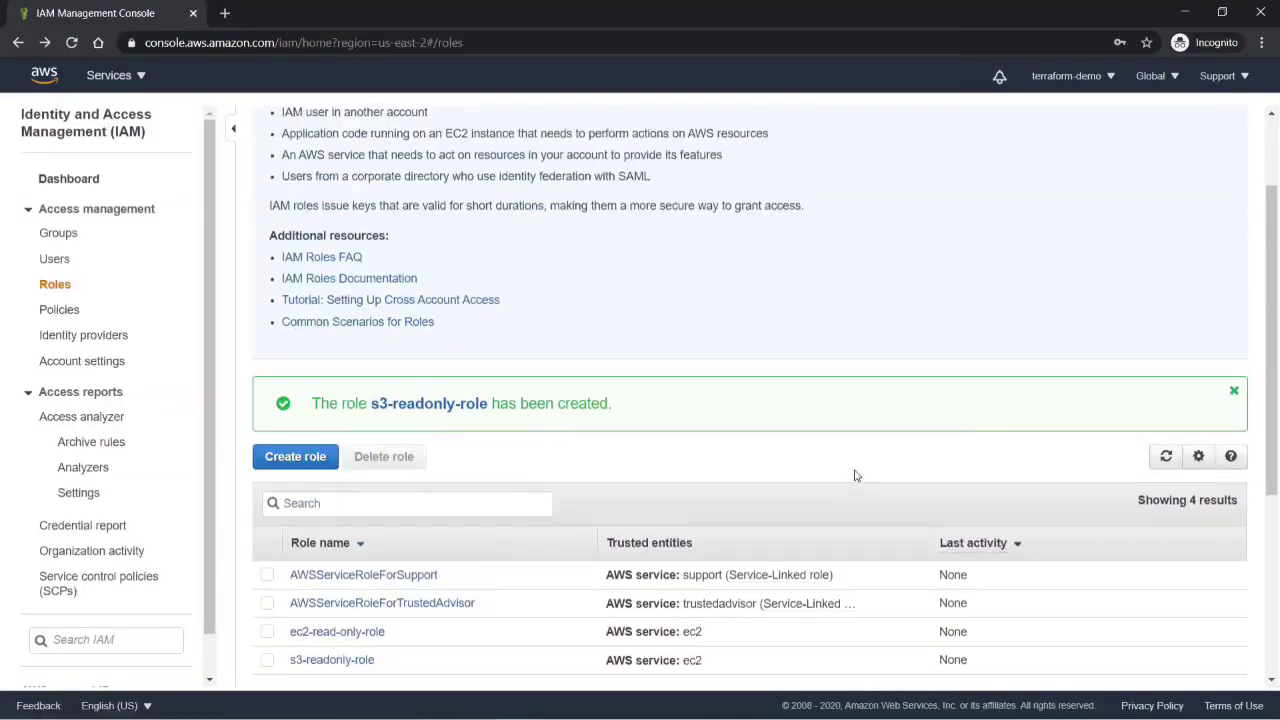